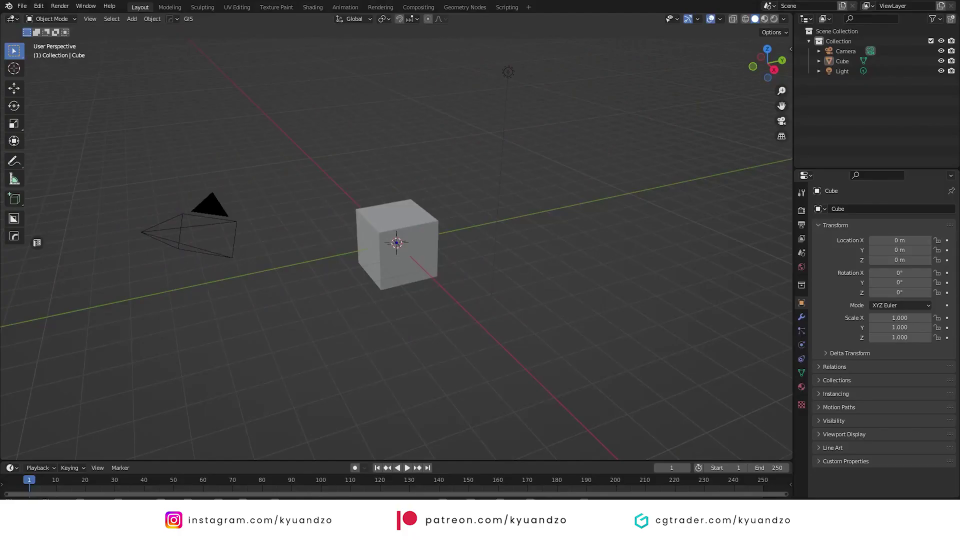
Delete the default cube and light, leaving the camera, and look through the camera.
key("w")
left_click(397, 243)
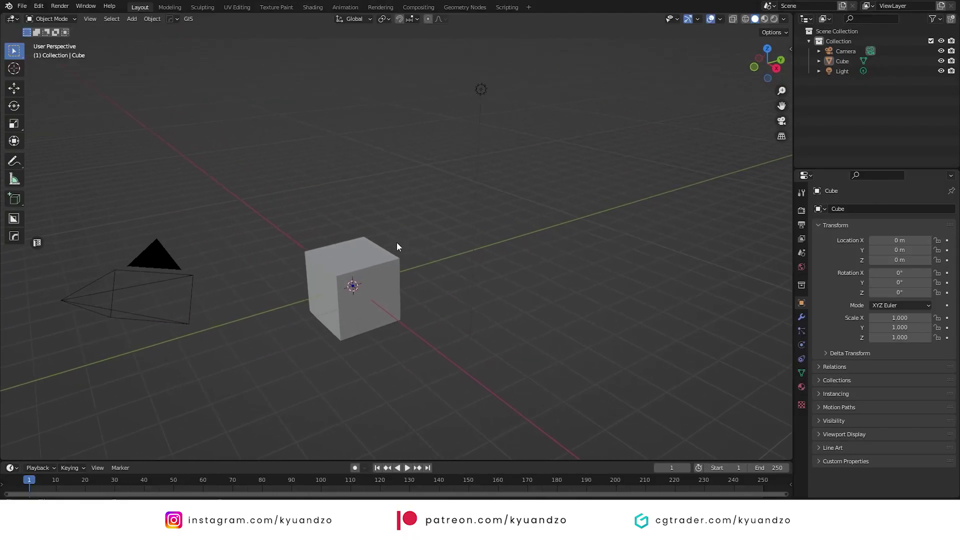
key("Delete")
left_click(163, 257)
key("KP_0")
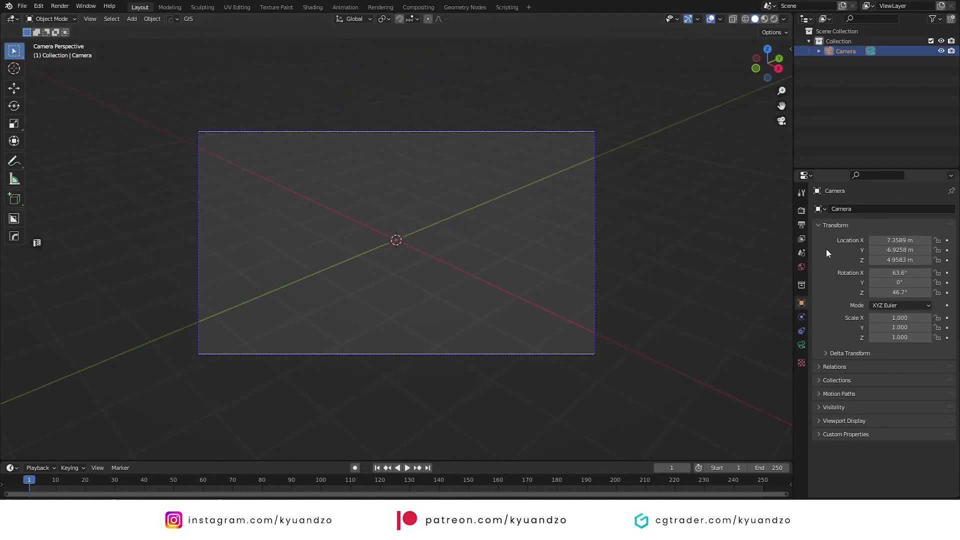
Set the render resolution to a vertical 1080 × 1920 px.
left_click(801, 211)
left_click(903, 222)
type("1080")
key("Tab")
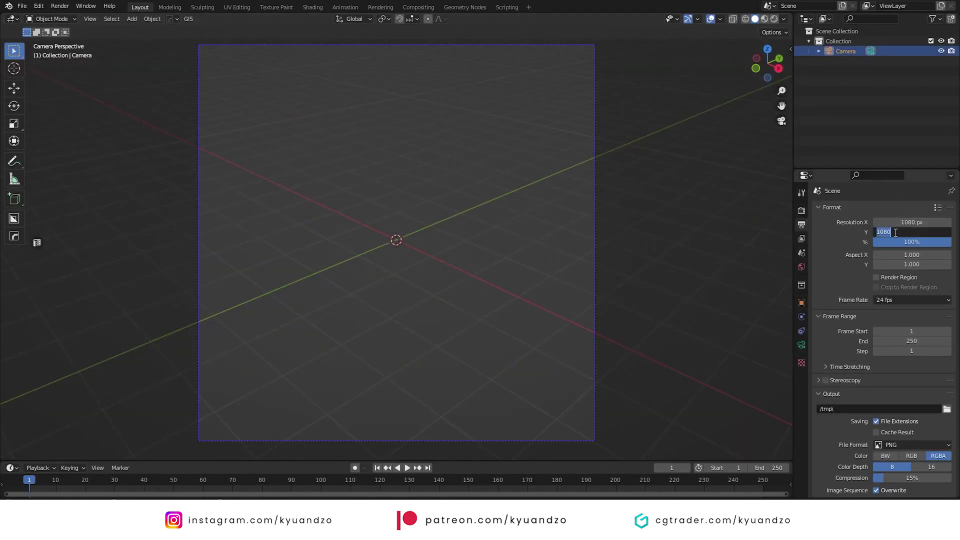
type("1920")
key("Return")
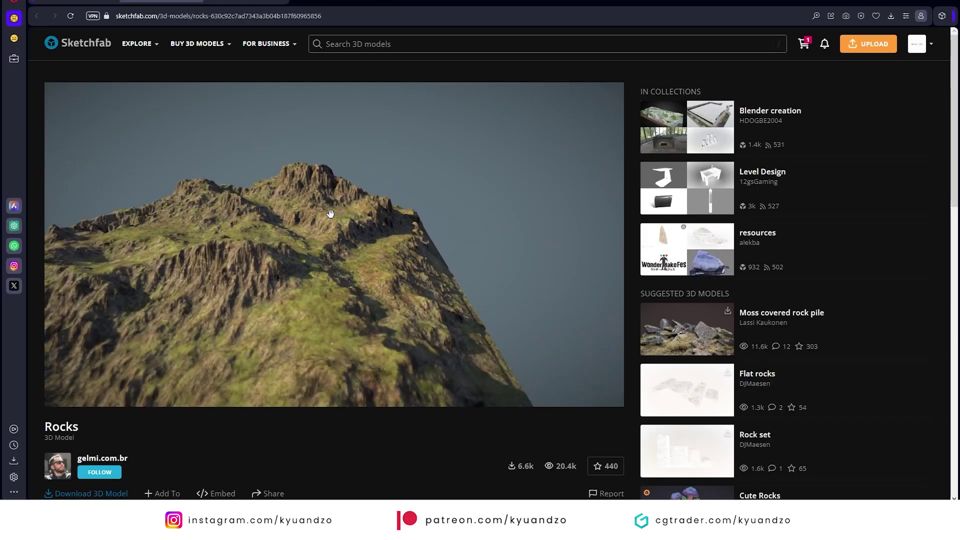
Review the Rocks, 1964.88 Armor for Man and Horse, and Windmill model pages and their licenses on Sketchfab.
scroll(344, 460, "down", 5)
left_click(95, 198)
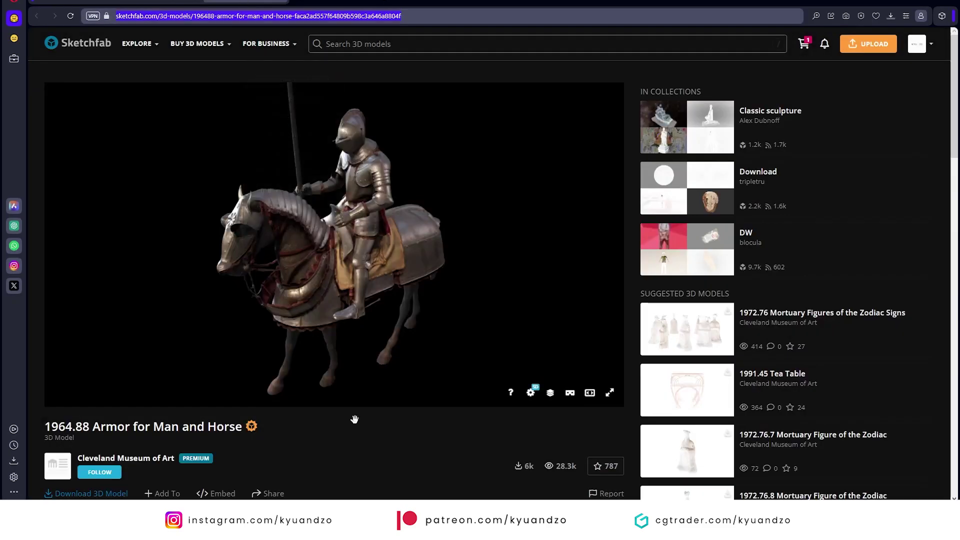
scroll(354, 380, "down", 5)
scroll(188, 354, "up", 5)
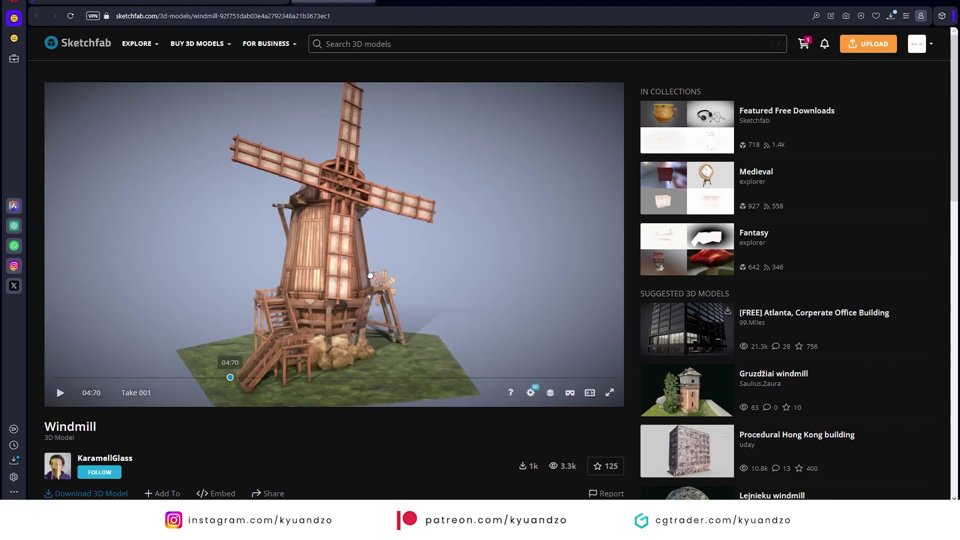
scroll(35, 298, "down", 5)
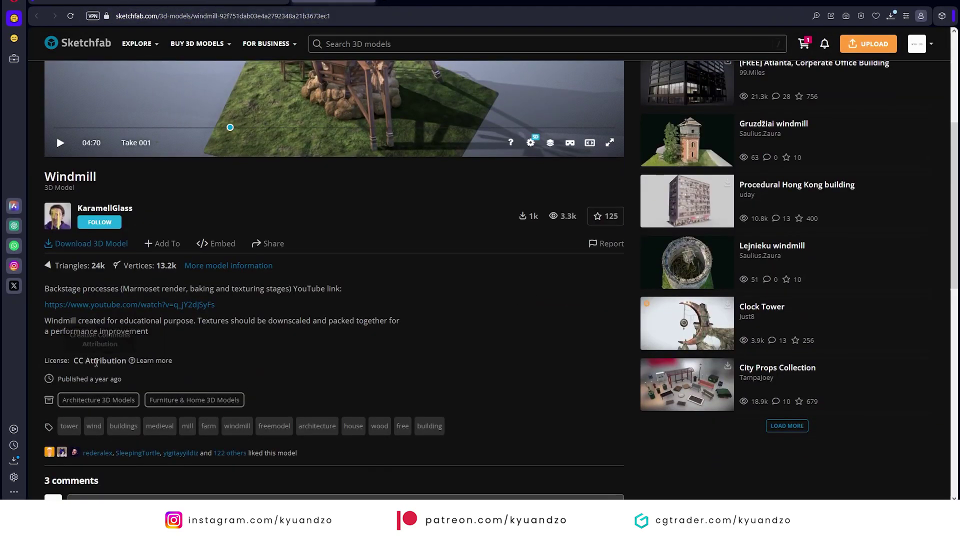
scroll(133, 370, "up", 5)
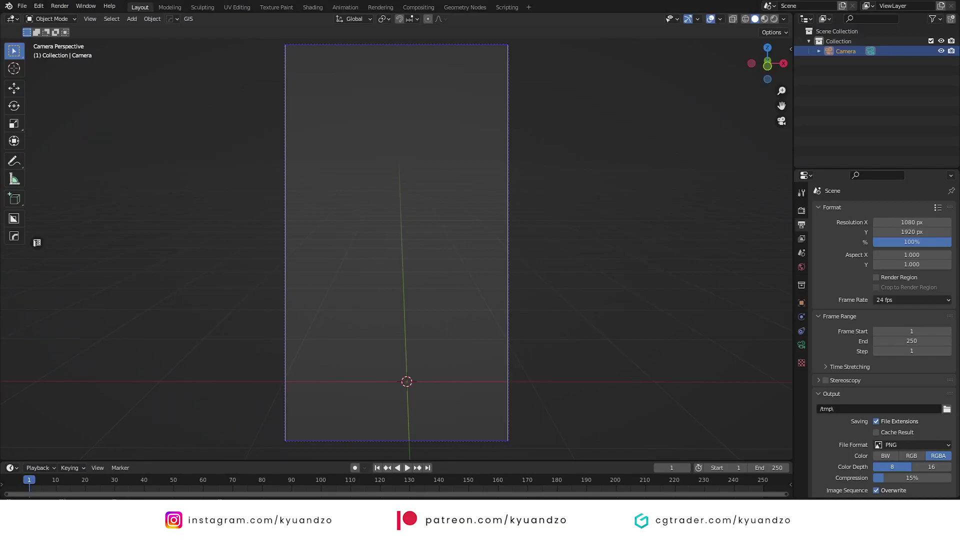
Switch to Blender, import the armored horseman model, scale it down and move it along the Y axis.
left_click(22, 6)
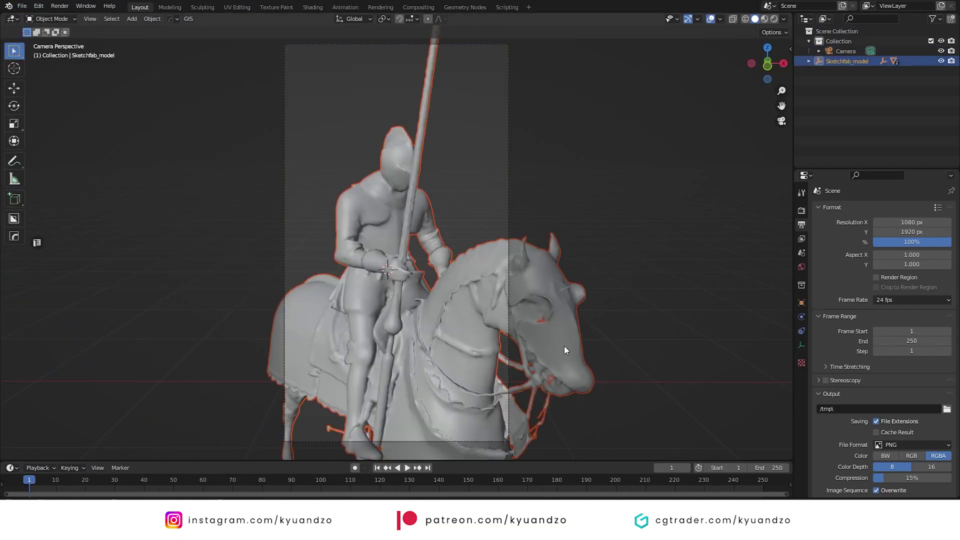
key("s")
left_click(379, 246)
key("g")
key("y")
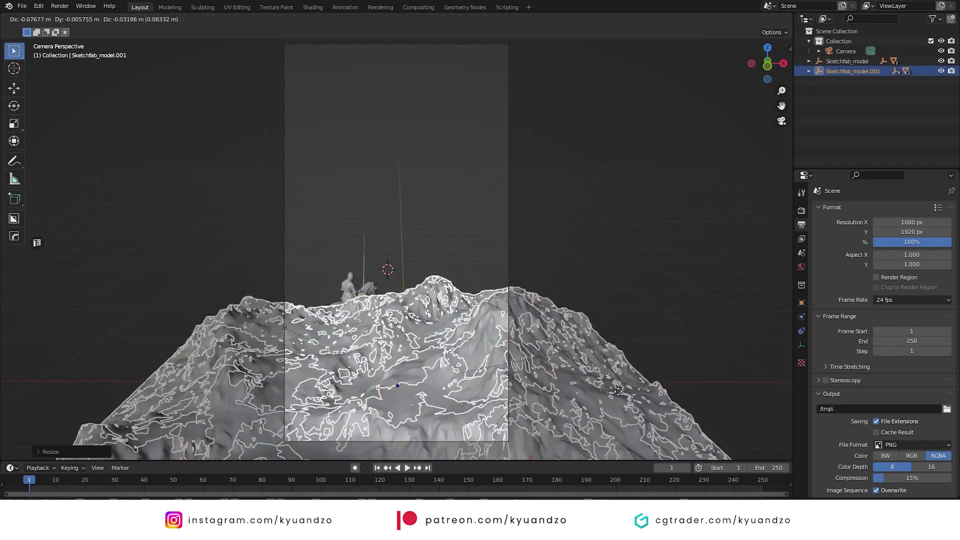
Move the rocks terrain to the side of the horseman.
left_click(428, 231)
key("g")
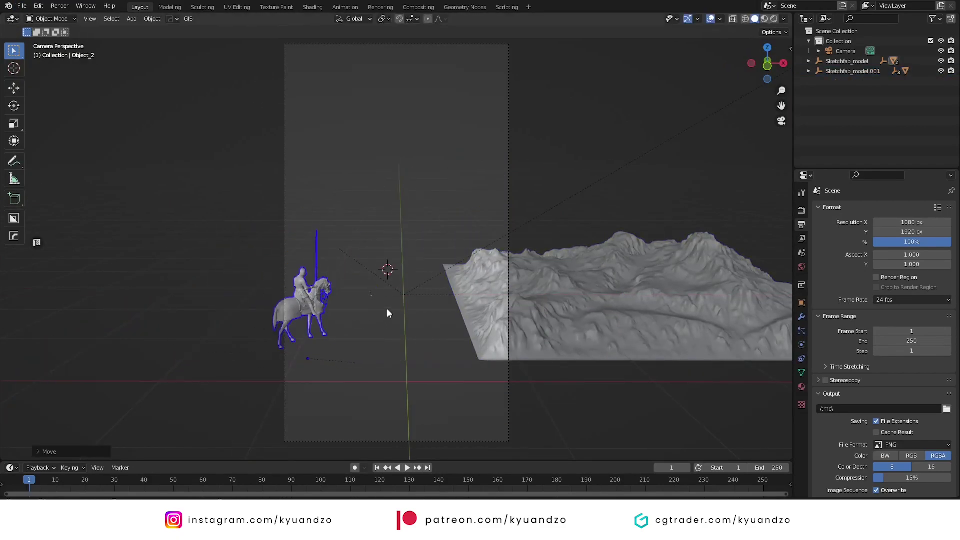
key("KP_Decimal")
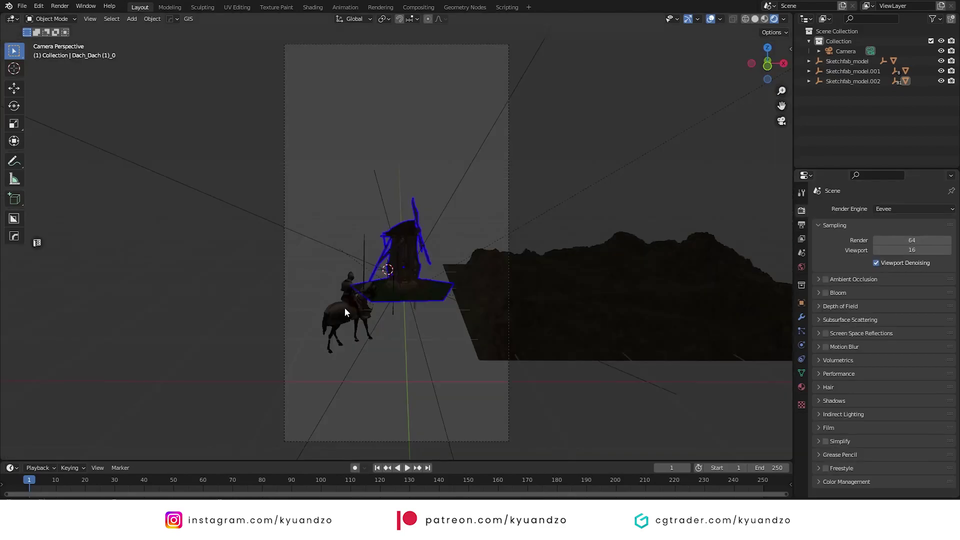
Add an area light to the scene and move it along the Z axis.
key("shift+a")
left_click(465, 392)
key("g")
key("z")
key("Return")
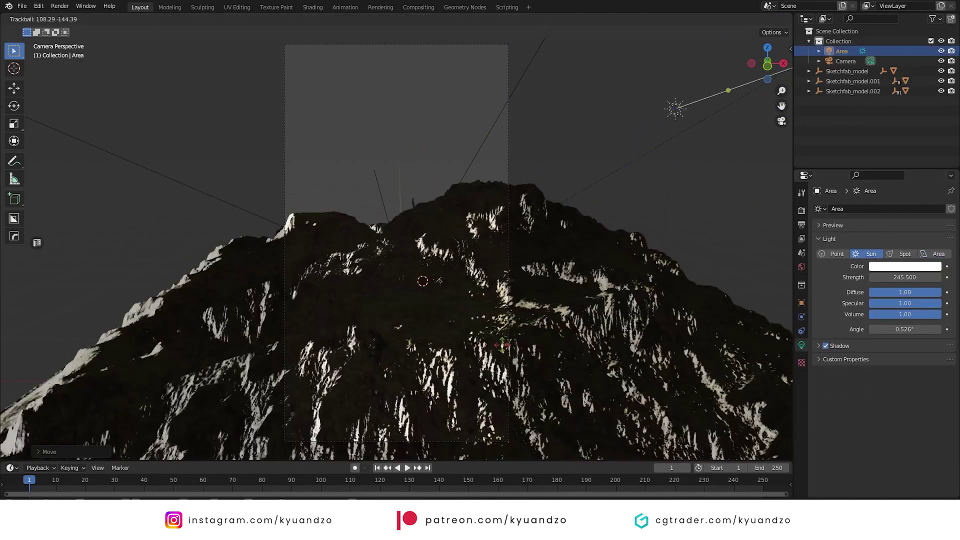
Set the sun light's strength to 2 and rotate it freely to light the rocky terrain.
double_click(914, 278)
type("2")
key("Return")
key("r")
key("r")
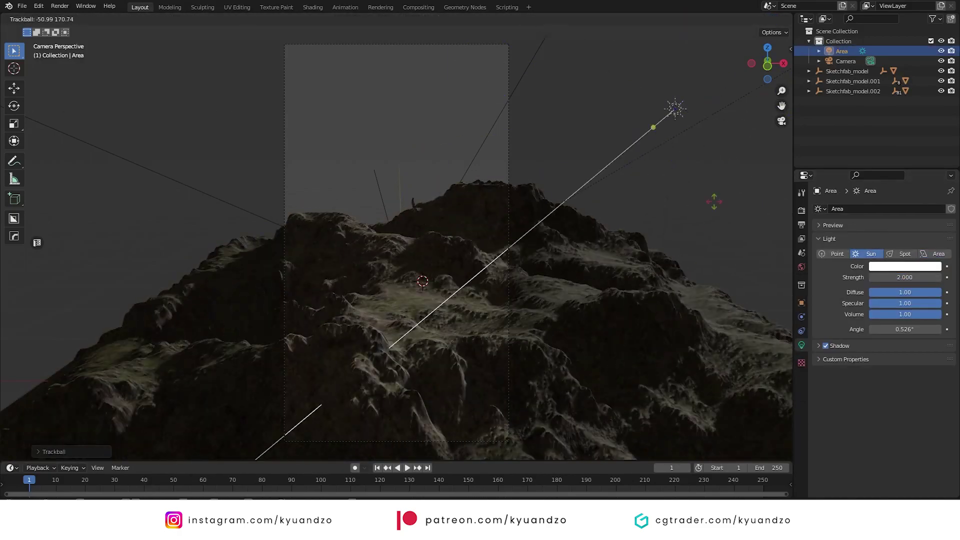
left_click(692, 157)
Give the sun light a faint tint and increase its strength.
left_click(904, 266)
mouse_move(890, 169)
left_mouse_down()
mouse_move(890, 150)
mouse_move(867, 165)
mouse_move(890, 170)
left_mouse_up()
left_click_drag(907, 277, 935, 277)
Reorient the sun light over the mountain and reduce its angle.
key("r")
key("r")
left_click(632, 195)
left_click_drag(905, 329, 875, 329)
Move the whole windmill model along the Y axis, back toward the mountain top.
left_click(863, 71)
left_click(853, 91)
key("g")
key("y")
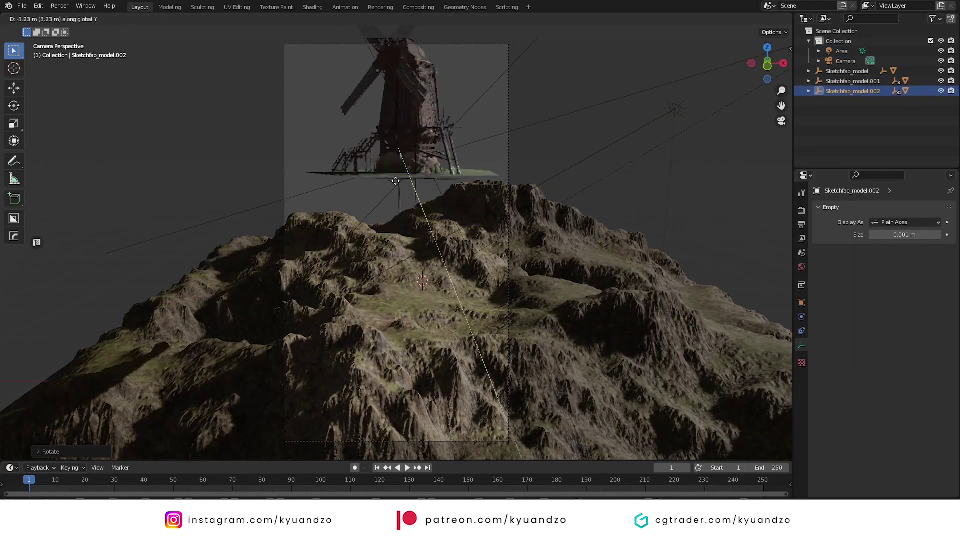
left_click(472, 200)
Frame the rocky hilltop in the camera and shift the windmill along the X axis onto it.
middle_click_drag(471, 201, 488, 185)
scroll(470, 200, "up", 2)
middle_click_drag(440, 235, 428, 250, "shift")
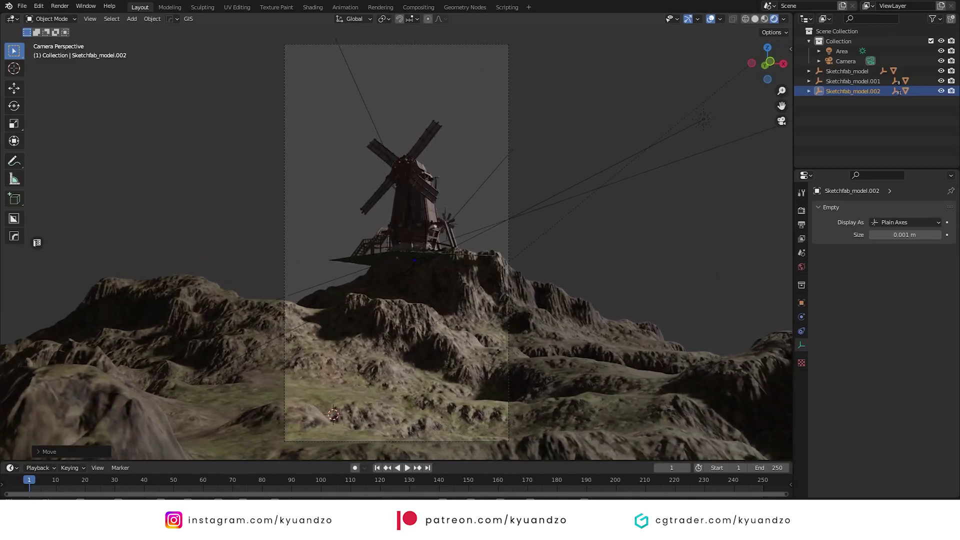
left_click(412, 252)
key("g")
key("x")
left_click(427, 258)
Move the horseman along the Y axis in front of the windmill and rotate it about the Z axis.
left_click(845, 71)
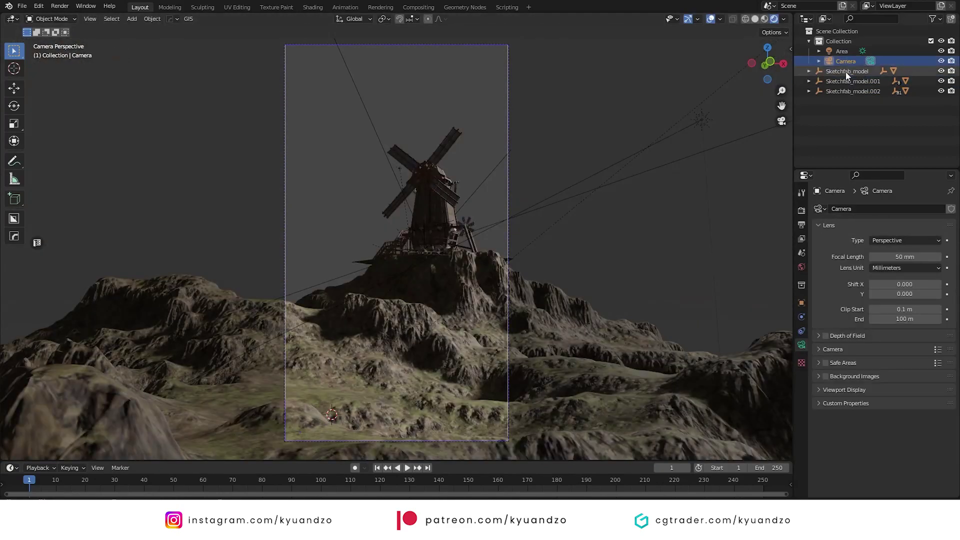
key("g")
key("y")
left_click(527, 250)
key("r")
key("z")
left_click(481, 295)
Adjust the horseman's height along the Z axis so that it stands on the foreground rocks.
left_click(502, 250)
scroll(502, 251, "down", 1)
middle_click_drag(502, 251, 488, 274)
left_click(365, 340)
key("g")
key("z")
left_click(372, 346)
left_click(465, 245)
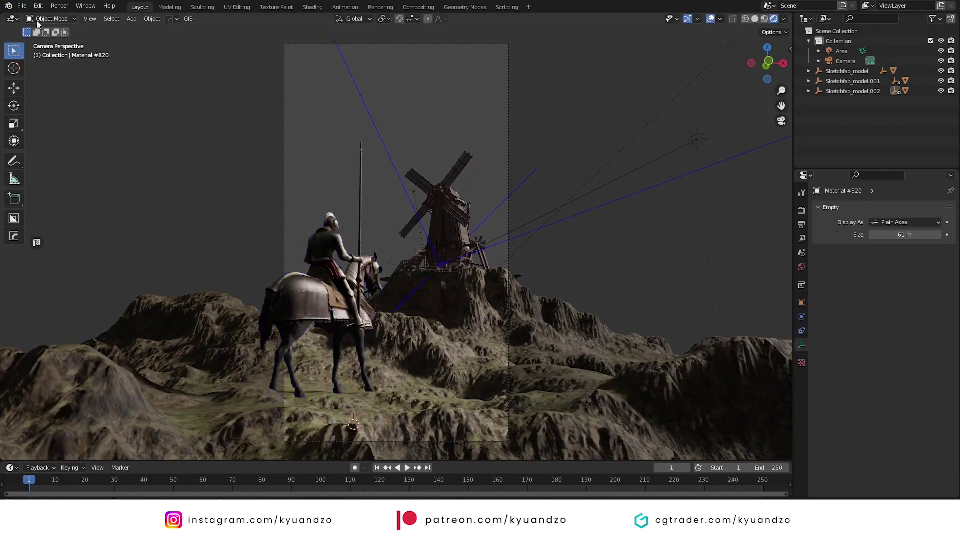
Change the scene's sun light to an Area light.
left_click(801, 211)
left_click(845, 51)
key("r")
key("r")
right_click(384, 98)
left_click(801, 344)
left_click(934, 253)
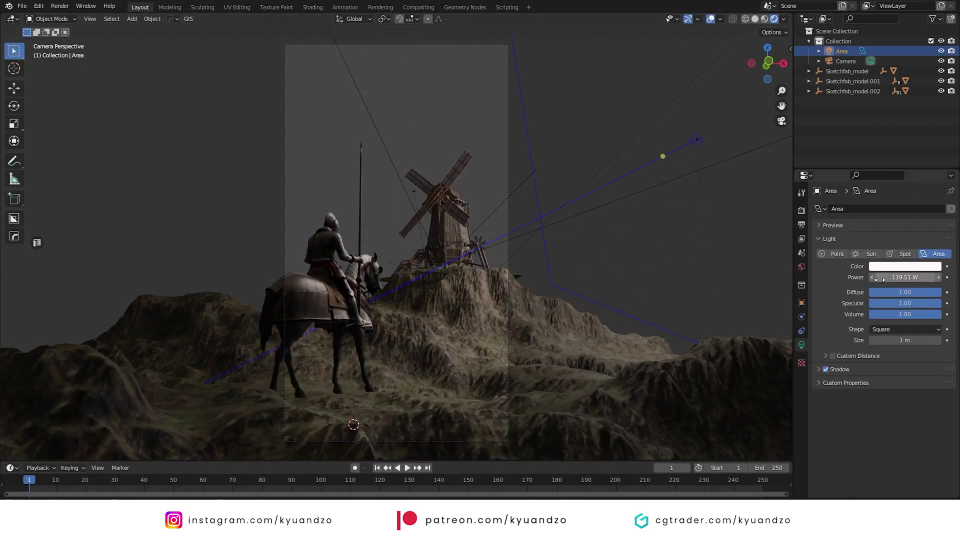
Give the area light a pale warm color and a power of 555 W.
left_click(905, 266)
left_click(875, 180)
left_click(905, 266)
left_click(880, 198)
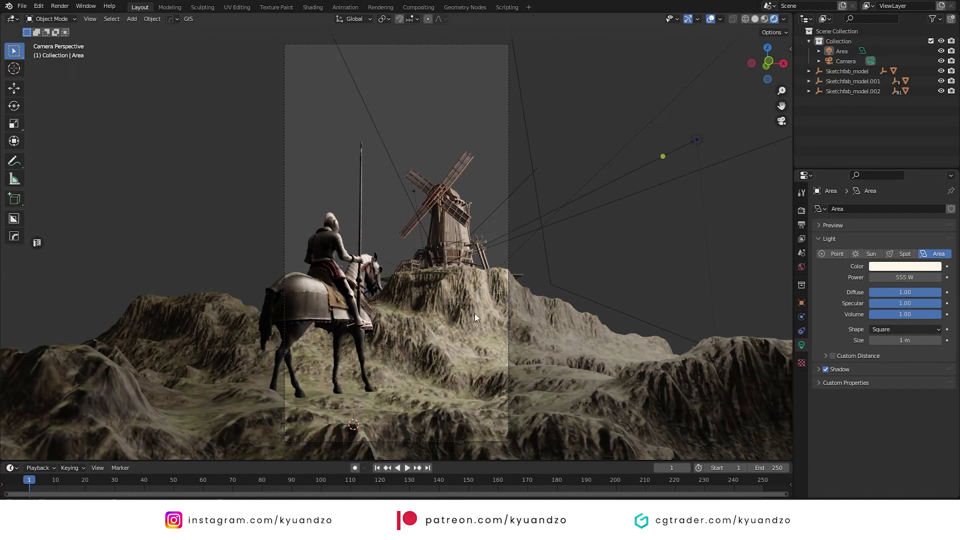
Rotate the area light about the Z axis, move it along Y and aim it at the windmill and hillside.
key("r")
key("y")
key("z")
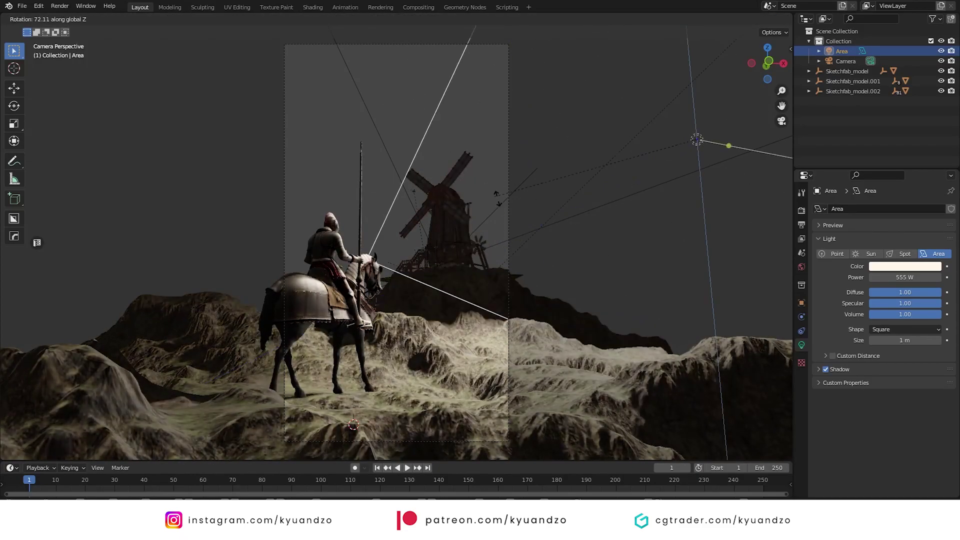
left_click(525, 197)
key("g")
key("y")
left_click(467, 229)
key("r")
left_click(470, 205)
Enable contact shadows on the light, change it to a Point light and set its power to 704.2 W.
left_click(823, 369)
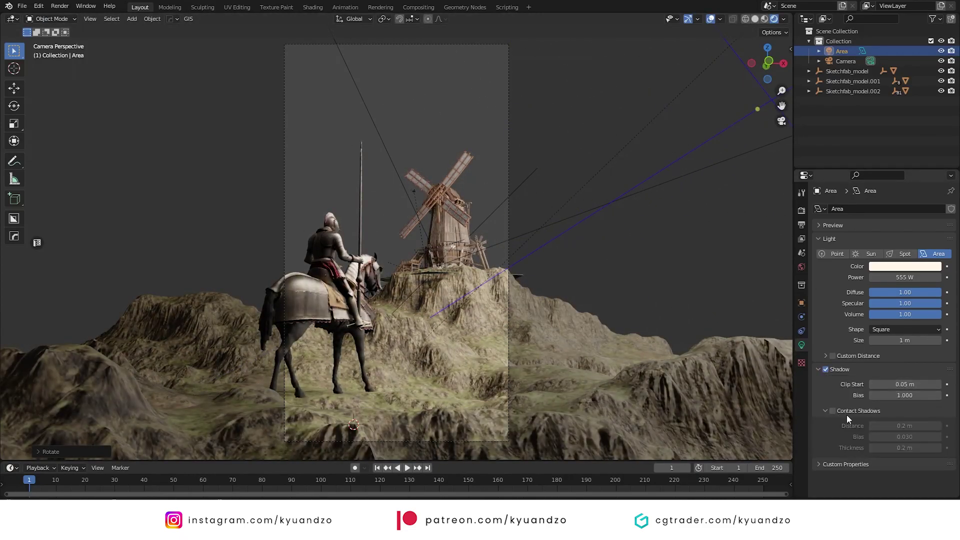
left_click(833, 411)
left_click(904, 254)
left_click(936, 254)
left_click(836, 254)
left_click_drag(900, 277, 925, 277)
key("shift+d")
right_click(547, 194)
key("Delete")
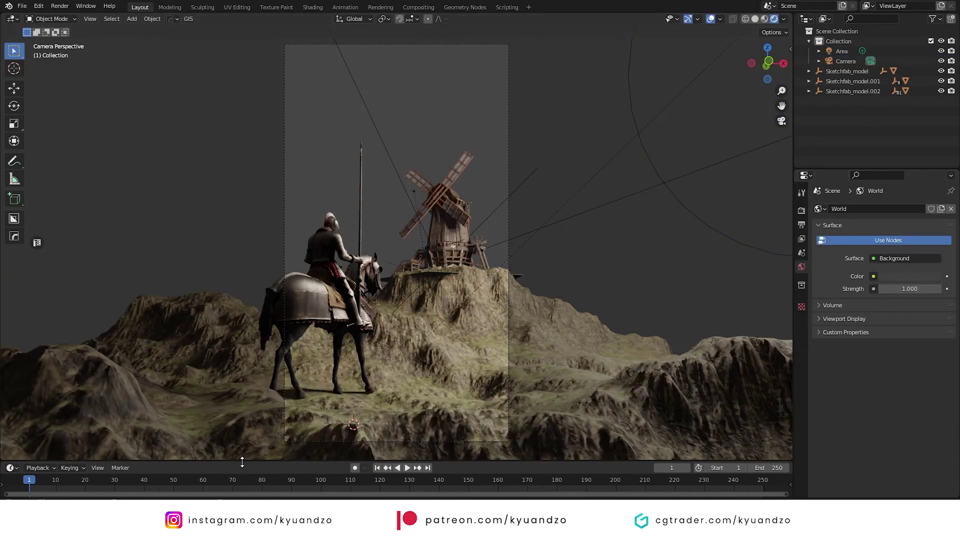
Enlarge the timeline area, turn it into a Shader Editor and show the World nodes.
left_click(11, 386)
left_click_drag(242, 462, 210, 316)
left_click(42, 351)
left_click(43, 385)
left_click(58, 407)
Add an Environment Texture node with dreifaltigkeitsberg_4k.exr and connect its color to the Background node.
key("shift+a")
type("e")
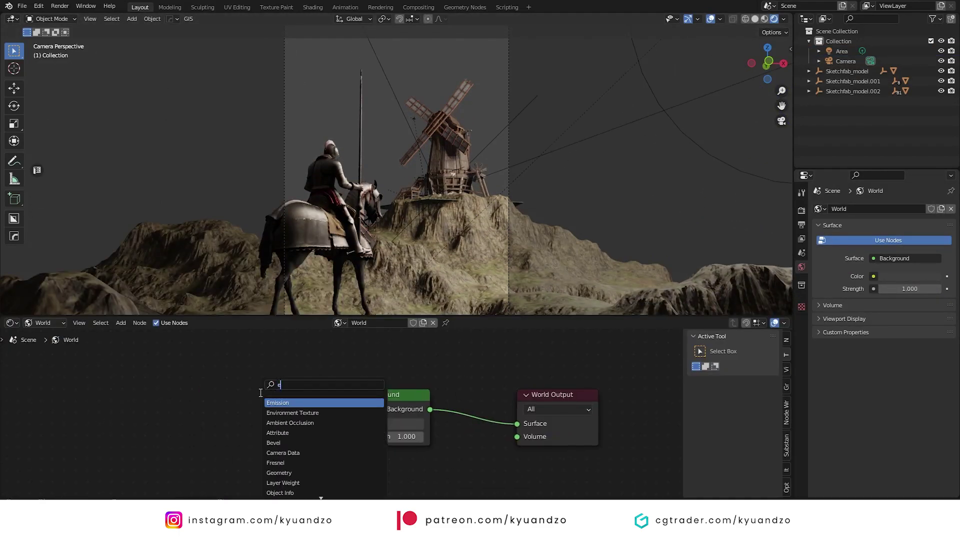
left_click(293, 412)
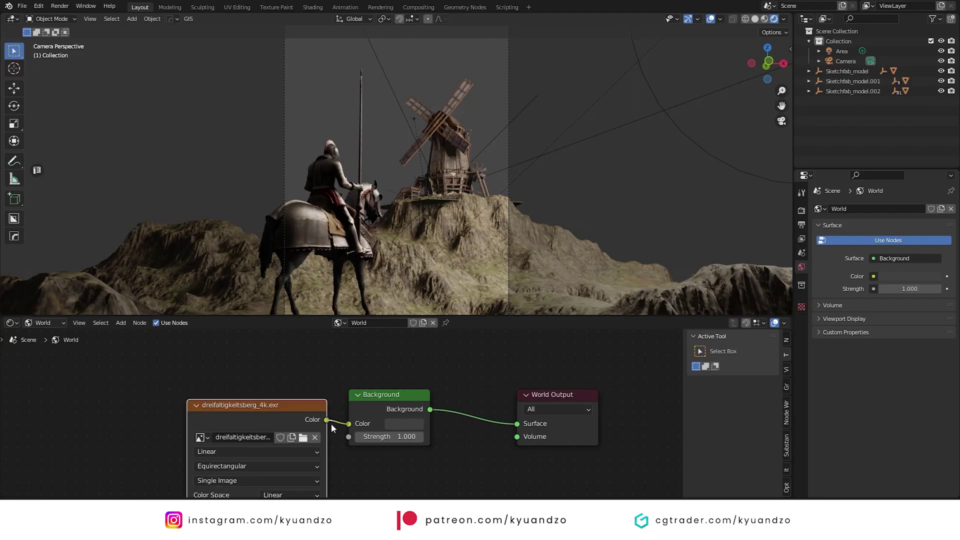
left_click_drag(326, 420, 348, 424)
Add Texture Coordinate and Mapping nodes to the environment texture and rotate the sky 11.8° on X and 655° on Z.
left_click_drag(217, 414, 168, 394)
left_click(340, 200)
key("ctrl+t")
middle_click_drag(43, 404, 280, 360)
left_click_drag(300, 449, 350, 461)
key("ctrl+z")
left_click_drag(296, 437, 304, 461)
Disconnect the Mapping node from the environment texture and set the Background strength to 0.
left_click(471, 182)
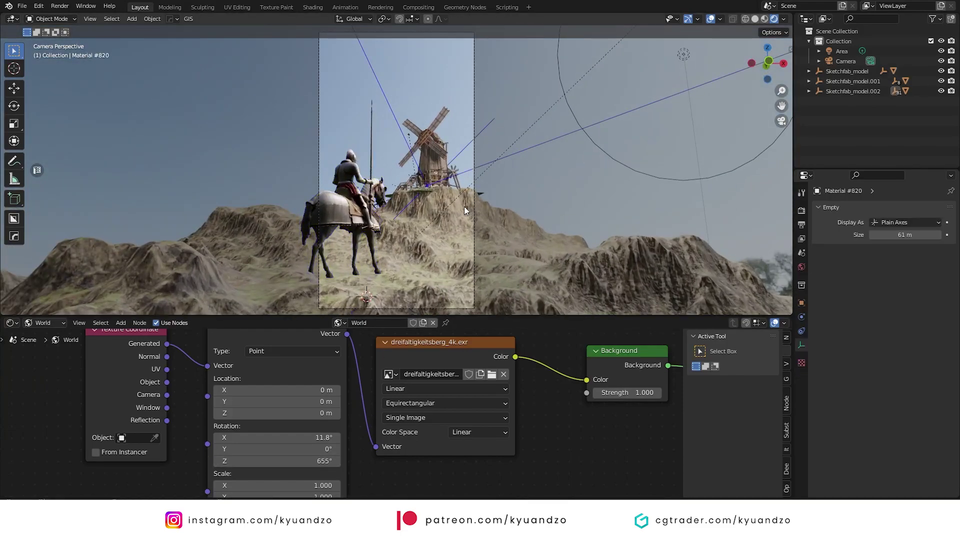
scroll(406, 187, "up", 3)
scroll(408, 157, "down", 3)
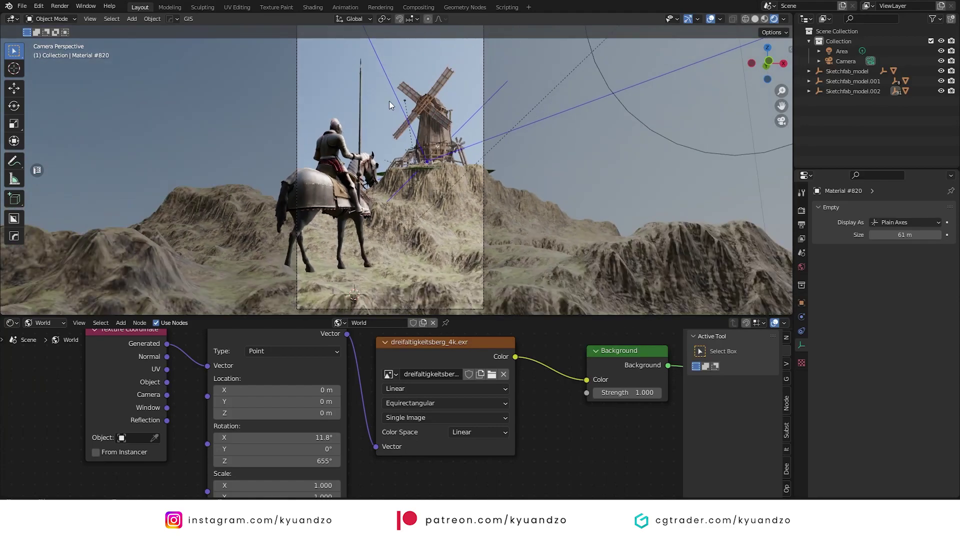
left_click_drag(369, 435, 374, 451)
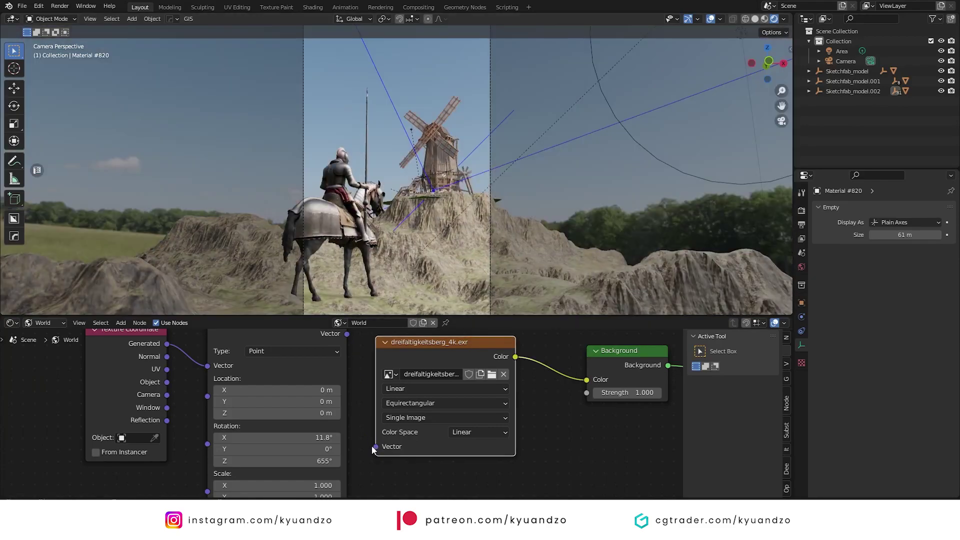
left_click_drag(631, 394, 575, 394)
Reposition the point light in the sky beside the windmill.
middle_click_drag(537, 135, 473, 201, "shift")
scroll(479, 192, "down", 5)
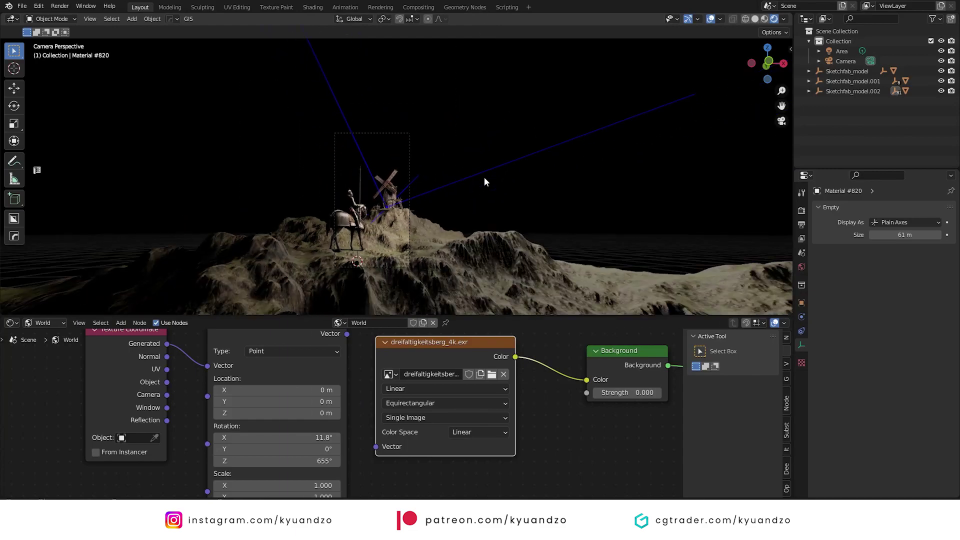
key("g")
right_click(378, 136)
left_click(842, 51)
key("g")
left_click(452, 197)
Change the point light's color to a saturated orange.
scroll(478, 197, "up", 2)
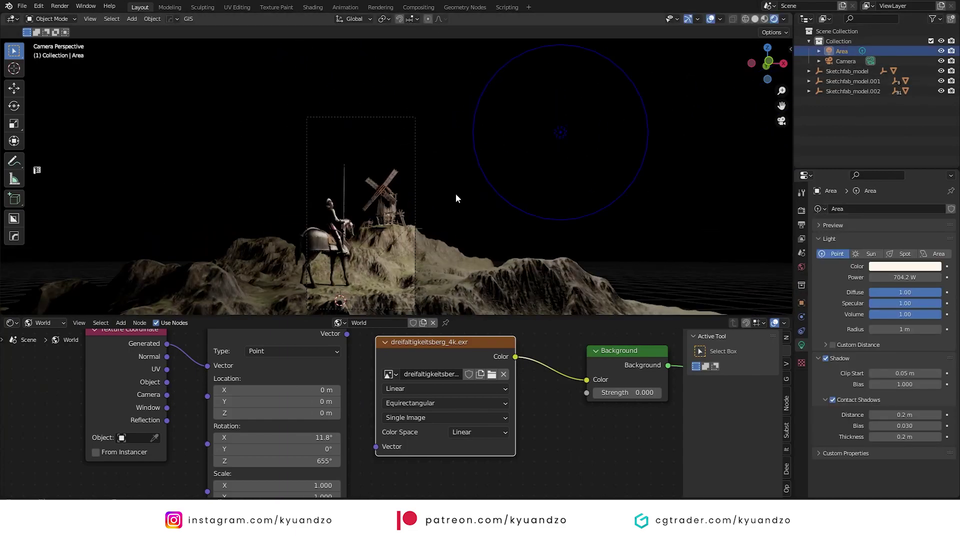
left_click(892, 267)
left_click(882, 200)
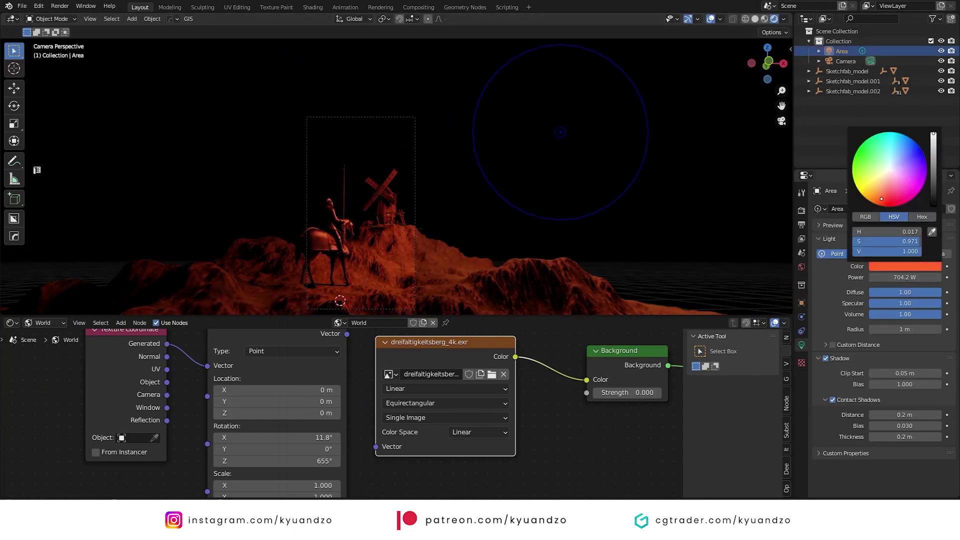
mouse_move(881, 199)
left_mouse_down()
mouse_move(869, 197)
mouse_move(877, 203)
left_mouse_up()
Duplicate the orange point light, reduce the copy's radius to 0.15 m and place it at the windmill's sails.
middle_click_drag(512, 180, 540, 157, "shift")
scroll(540, 157, "up", 5)
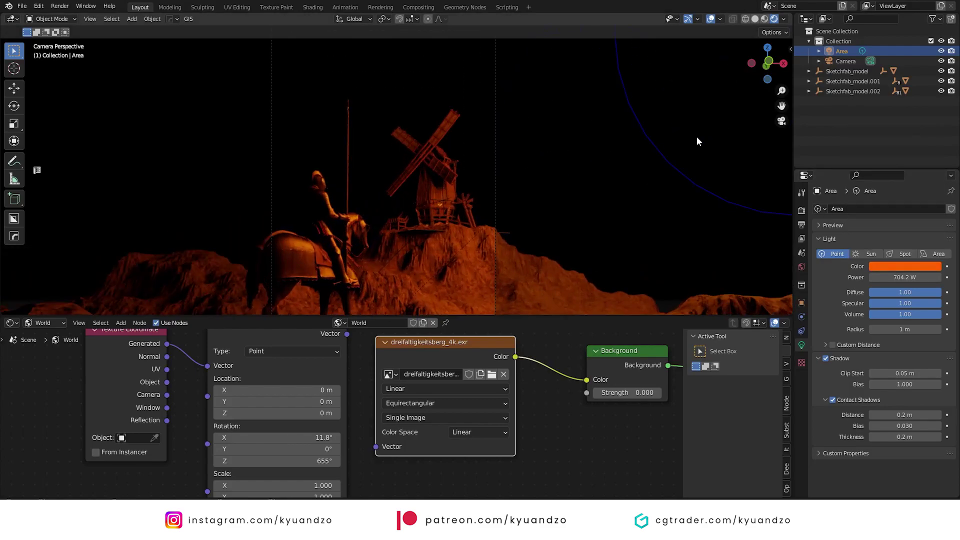
key("shift+d")
left_click(354, 209)
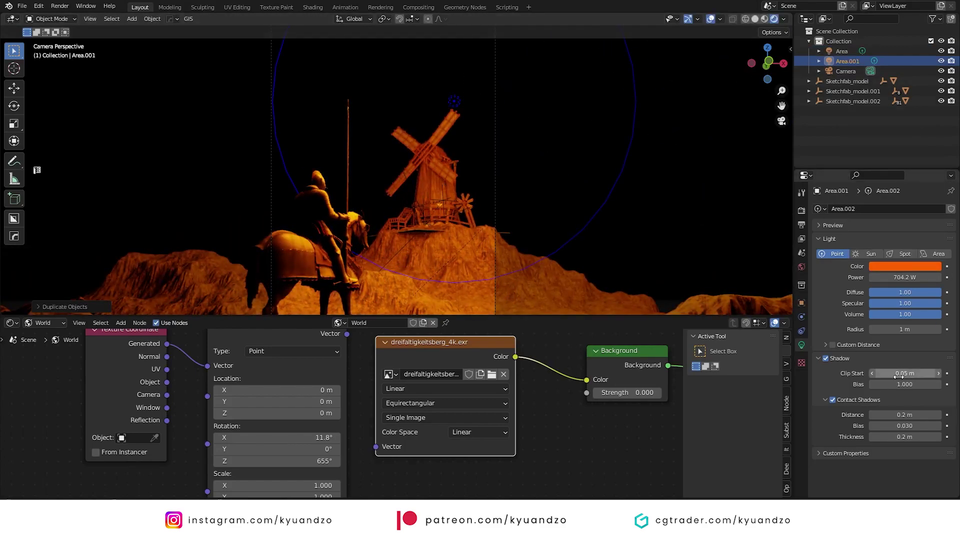
left_click_drag(905, 329, 870, 329)
key("g")
left_click(577, 233)
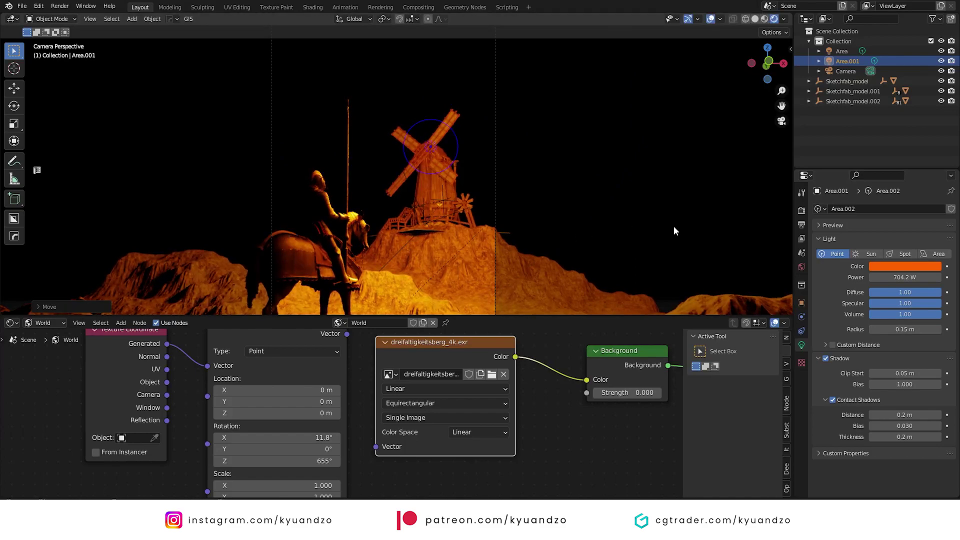
Set the power of the windmill's duplicated light to 22 W.
type("22")
key("Return")
scroll(643, 193, "down", 5)
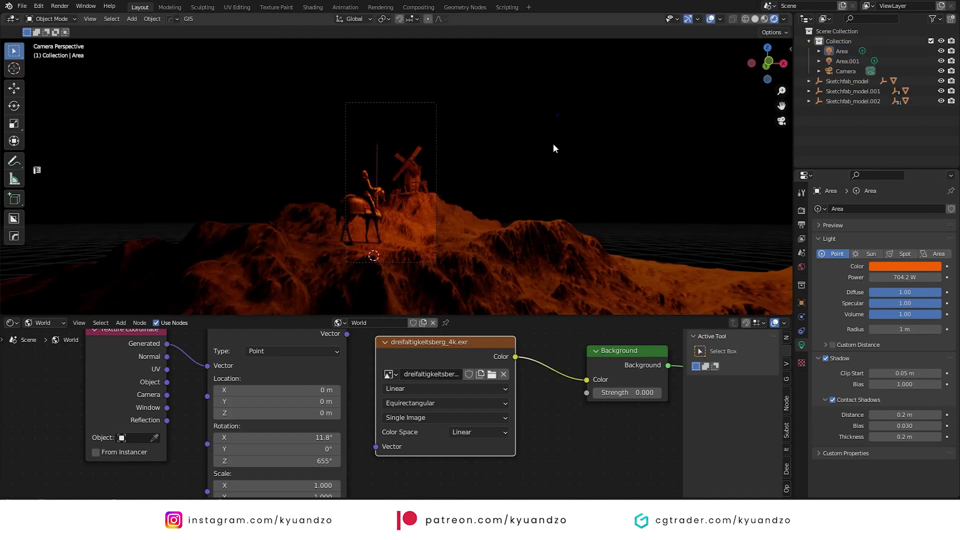
Delete the stray Material #820 empty at the windmill.
left_click(554, 144)
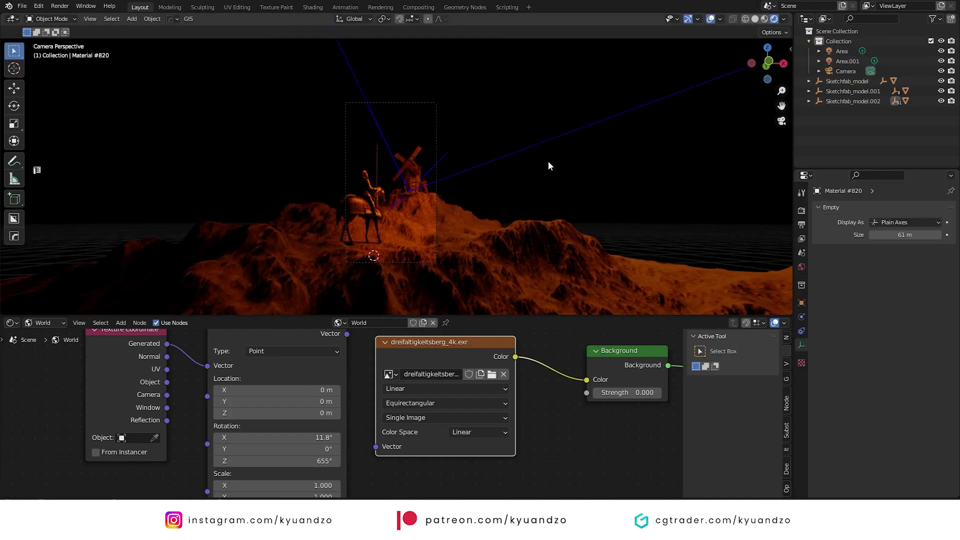
key("g")
right_click(506, 137)
key("x")
left_click(504, 139)
Set the power of the larger point light in the sky to 333 W and reposition it.
left_click_drag(519, 69, 663, 159)
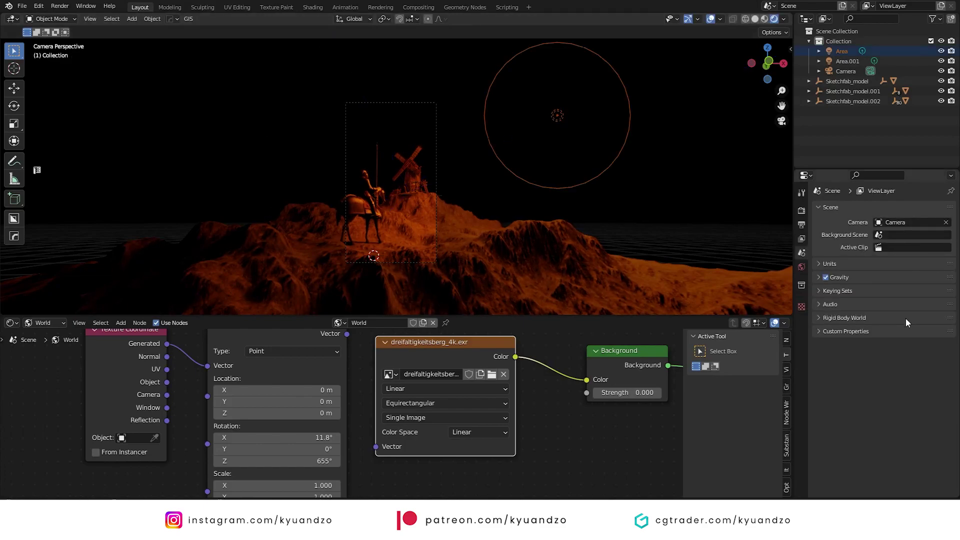
left_click(554, 118)
left_click(908, 277)
type("333")
key("Return")
key("g")
left_click(611, 259)
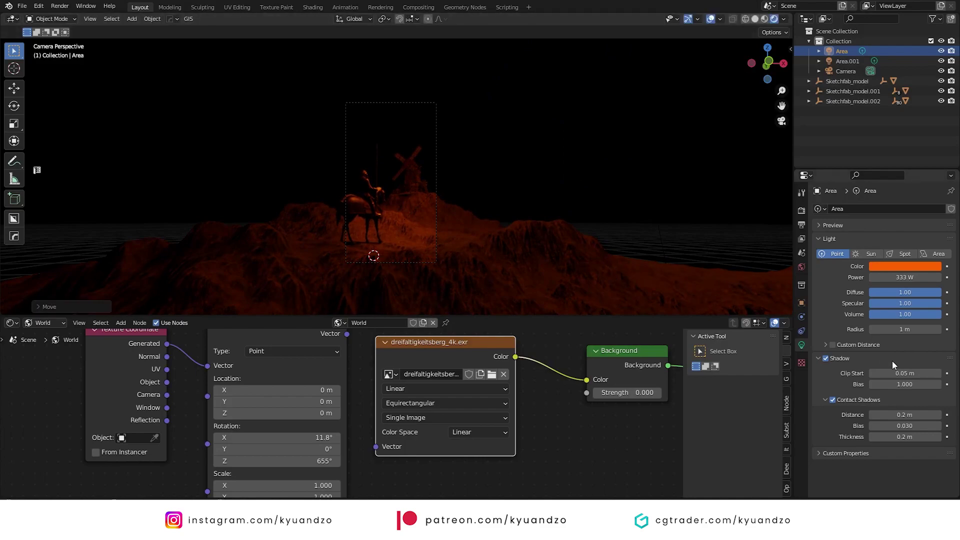
Change the 333 W point light's color from orange to a fully saturated blue.
left_click(890, 269)
left_click(883, 206)
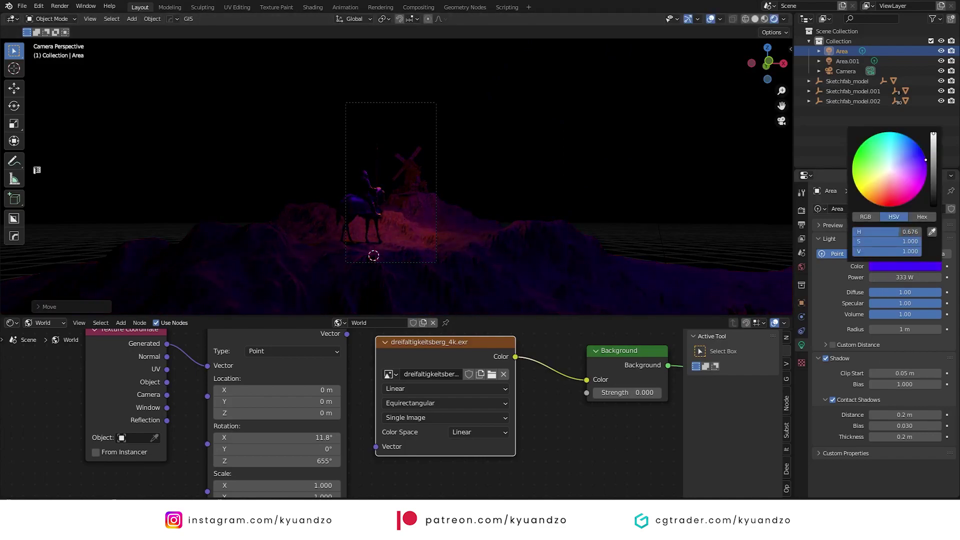
left_click_drag(926, 159, 910, 138)
scroll(394, 186, "up", 3)
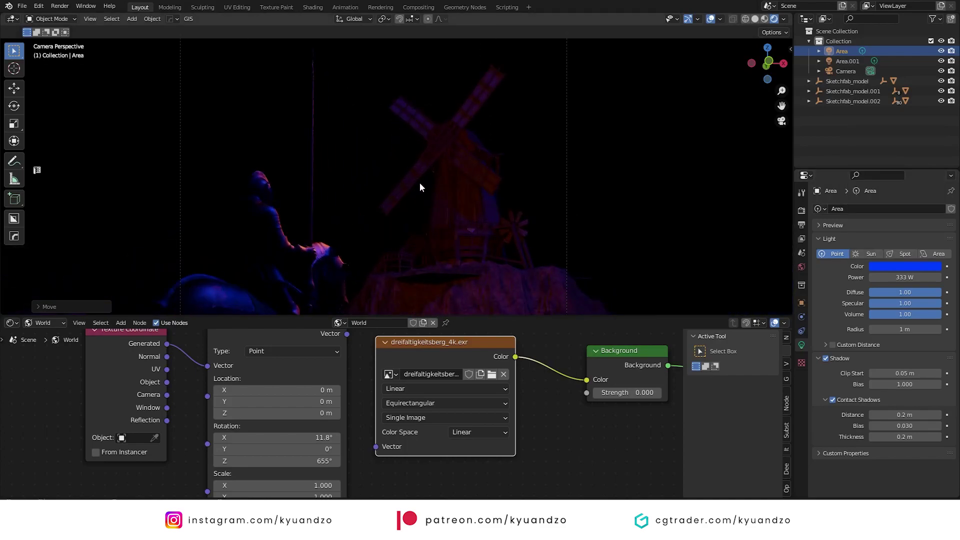
scroll(418, 203, "up", 3)
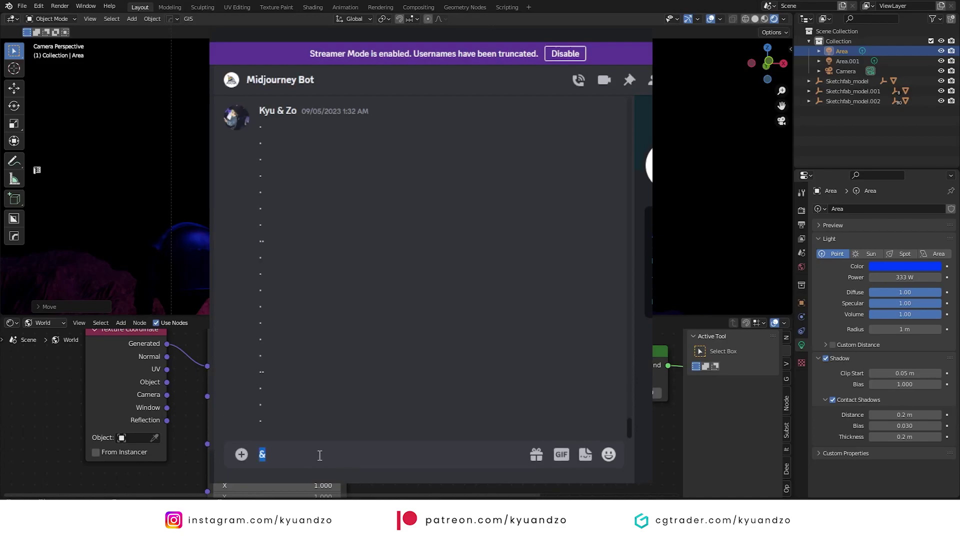
In Discord's Midjourney Bot chat, submit the /imagine prompt "realistic fire, white background, real photo --ar 16:13".
type("/im")
key("Tab")
type("real")
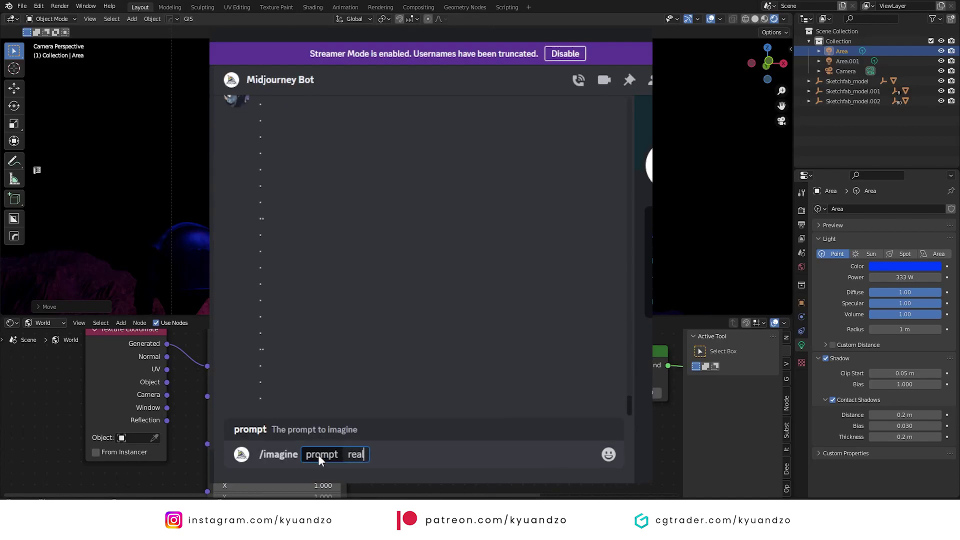
type("istic fire, ")
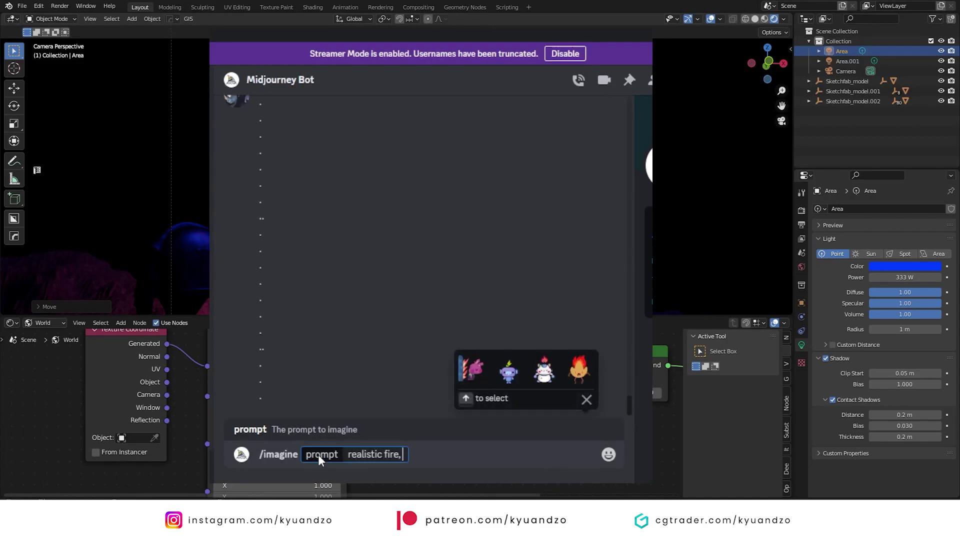
type("white backgrou")
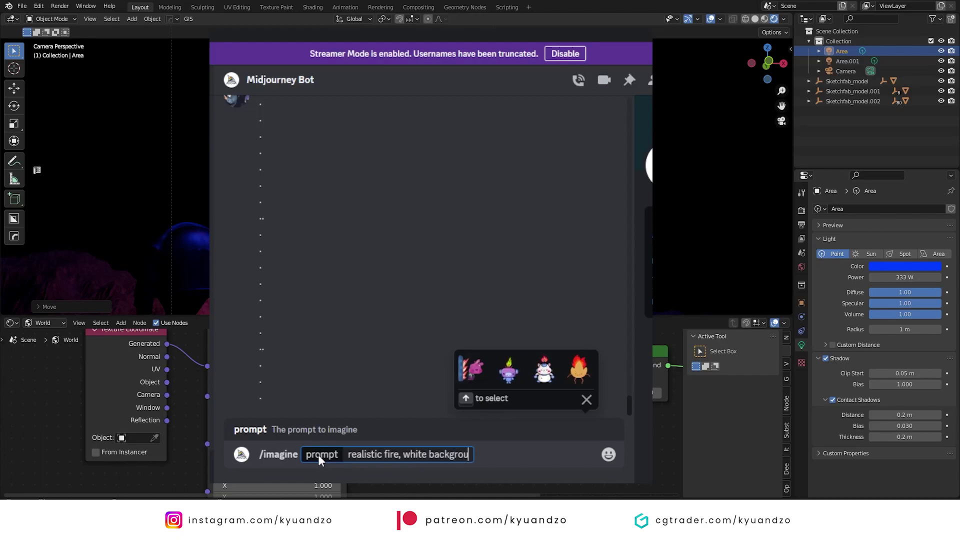
type("nd, real")
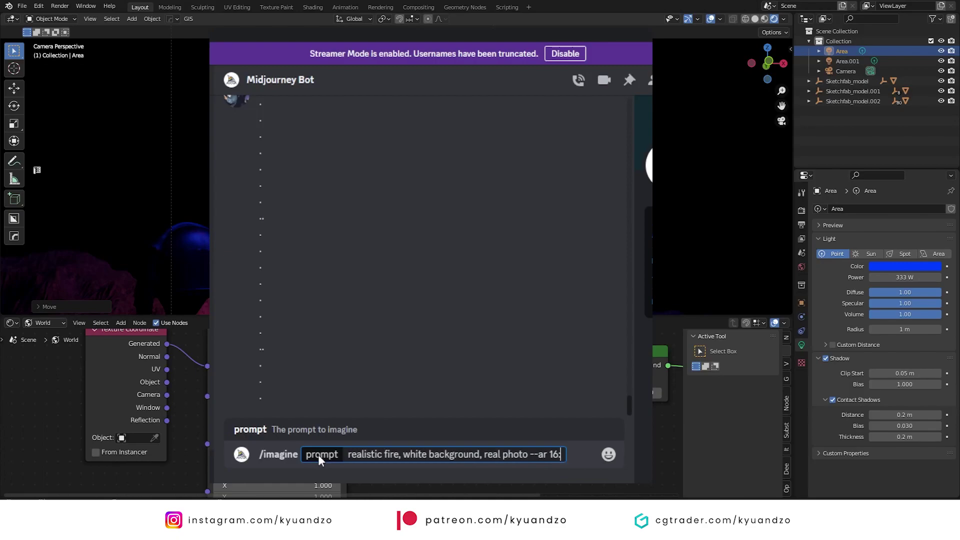
type(" photo --ar 16:")
key("Return")
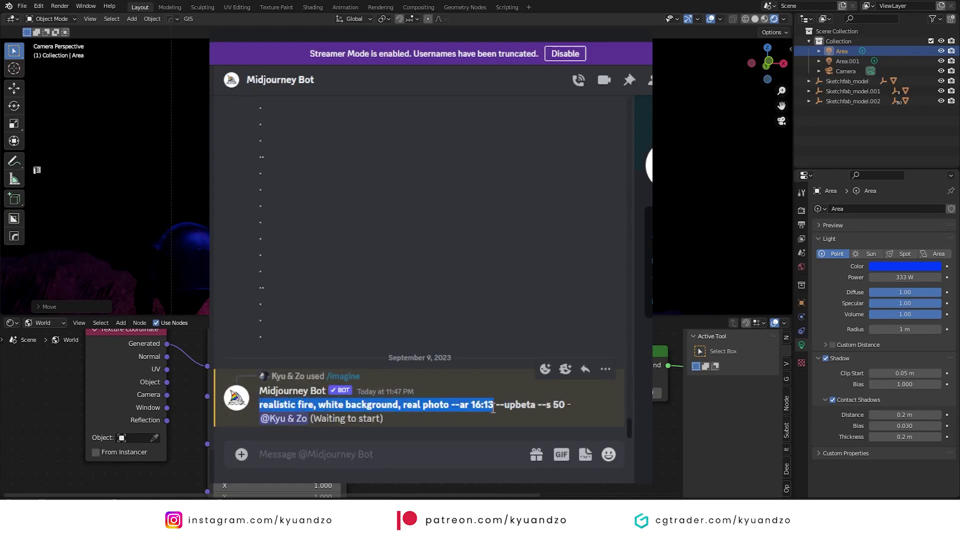
Submit the same /imagine prompt with a black background: "realistic fire, black background, real photo --ar 16:13".
left_click(328, 455)
type("/")
key("Return")
type("realistic fire, white background, real photo --ar 16:13")
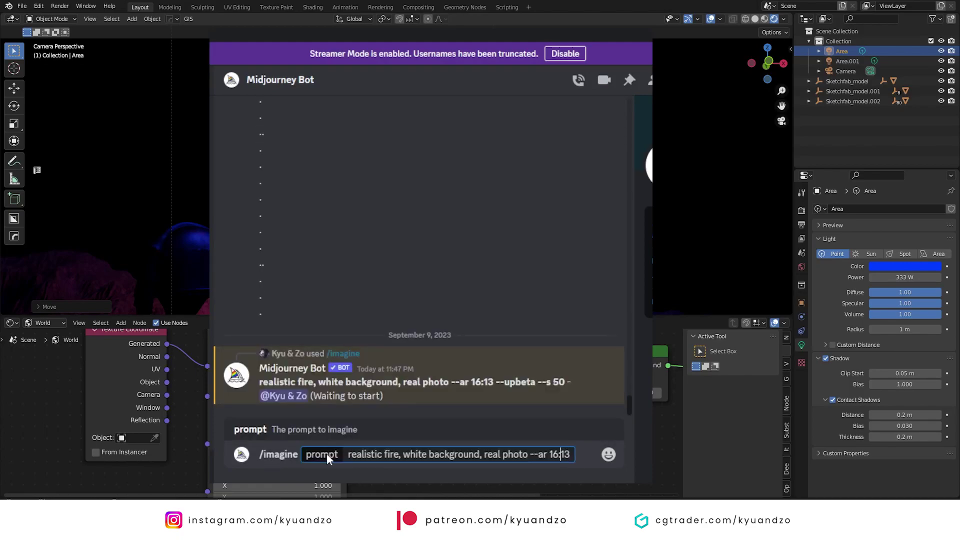
key("ctrl+Left")
key("ctrl+Left")
key("Left")
key("ctrl+BackSpace")
type("black")
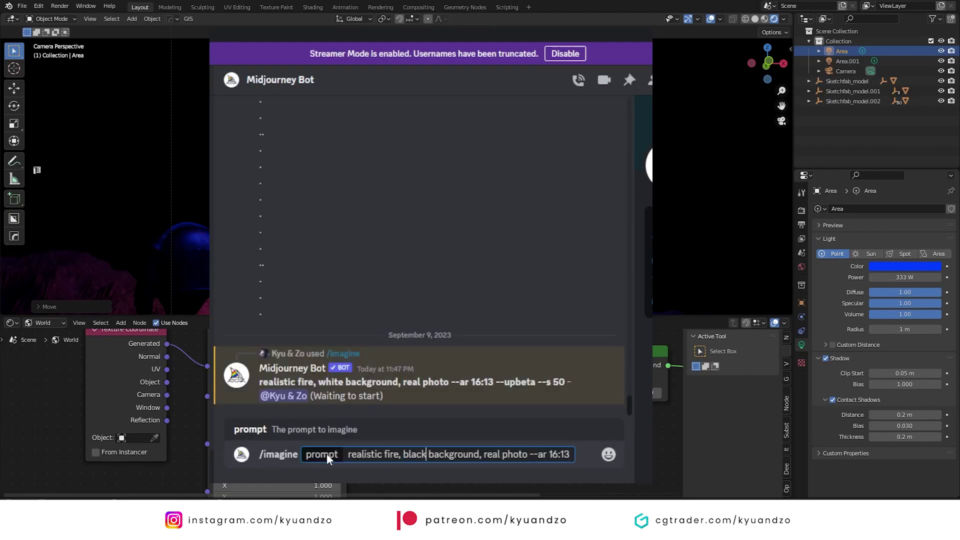
key("Return")
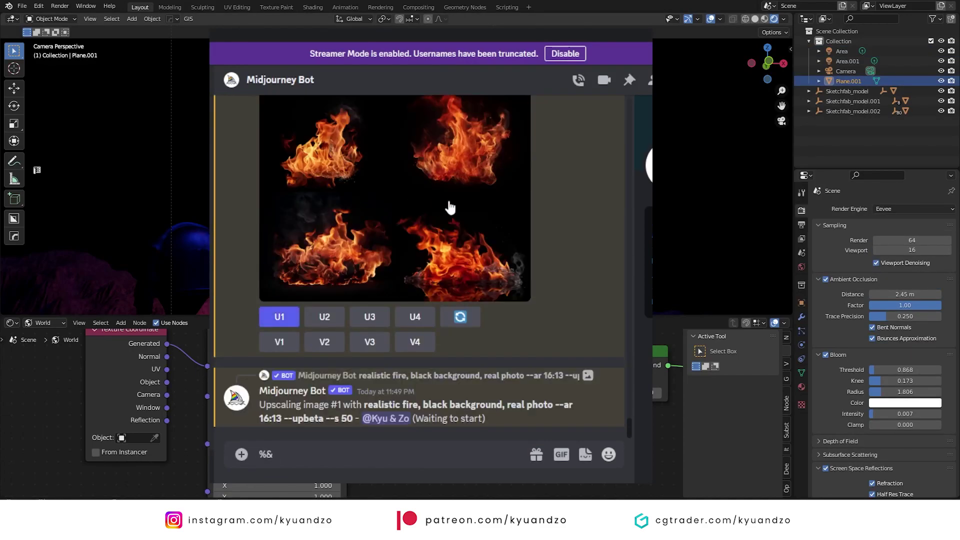
Review the generated fire images in the Midjourney chat and run Cancel Job on one of the bot's messages.
scroll(416, 317, "up", 4)
scroll(417, 312, "up", 7)
scroll(403, 334, "down", 2)
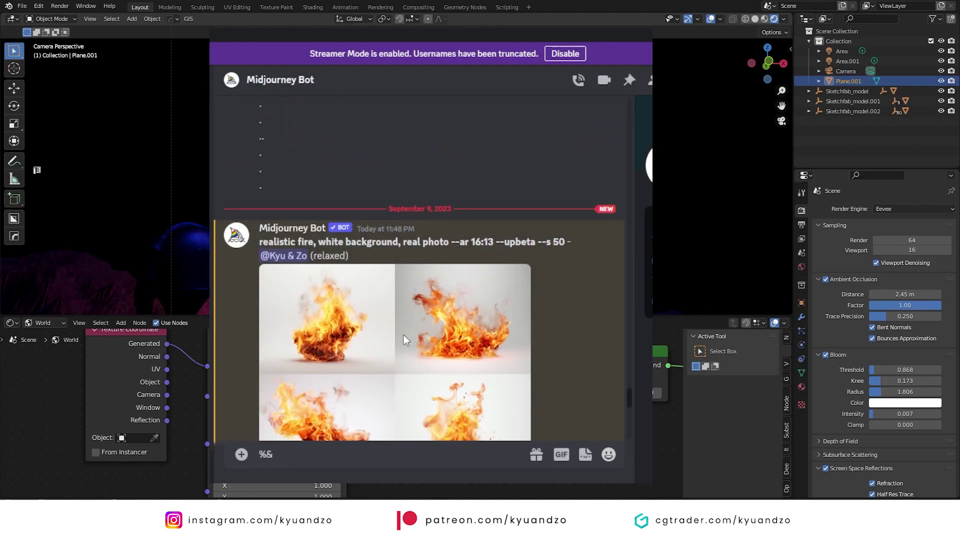
right_click(369, 305)
mouse_move(400, 281)
left_click(530, 287)
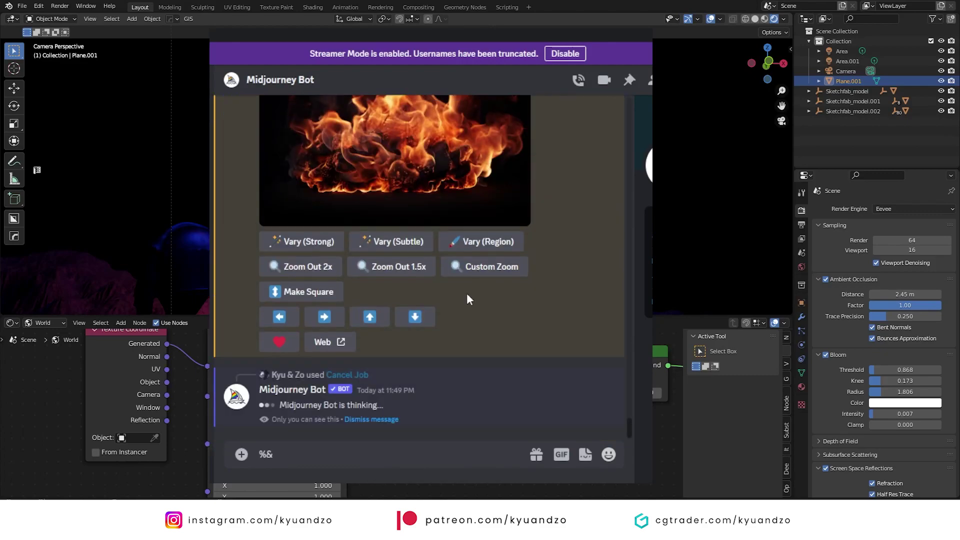
key("BackSpace")
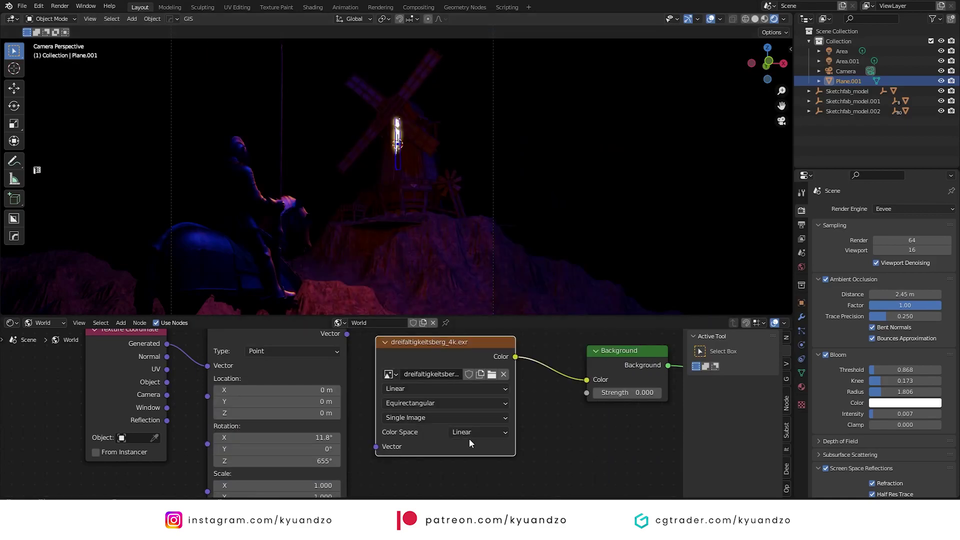
Back in Blender, import the fire1.png image as a plane.
left_click(18, 7)
mouse_move(40, 141)
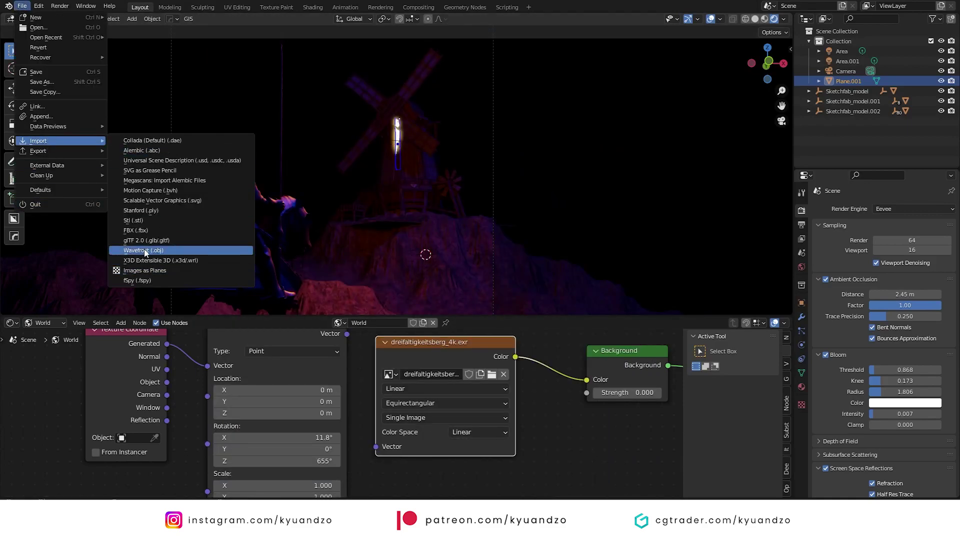
left_click(144, 270)
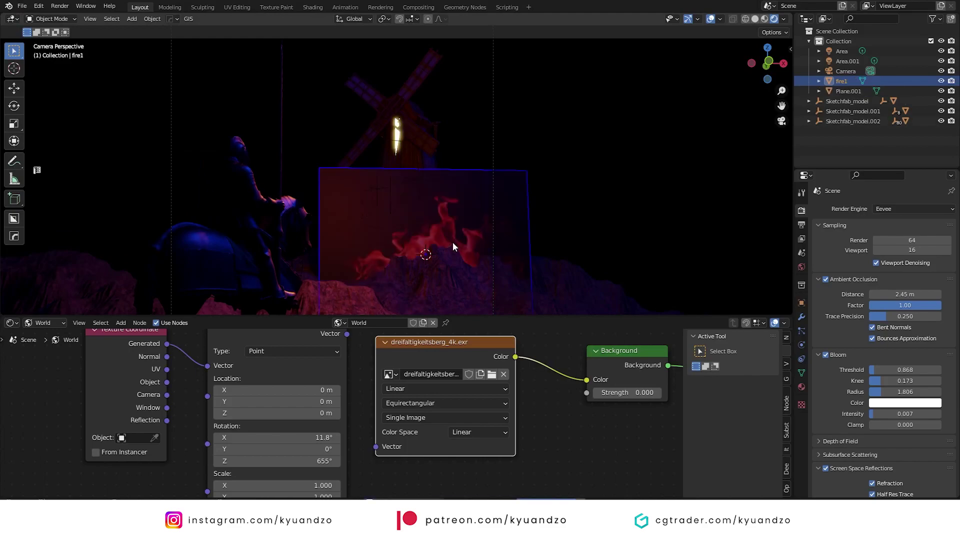
Raise the fire1 plane in front of the windmill and rotate it about the Z axis.
key("g")
key("z")
left_click(540, 223)
key("r")
key("z")
key("Return")
Show the fire1 object's material nodes and connect the image's Color output to the Principled BSDF's Alpha input.
left_click(48, 334)
scroll(350, 365, "up", 4)
middle_click_drag(420, 370, 290, 392)
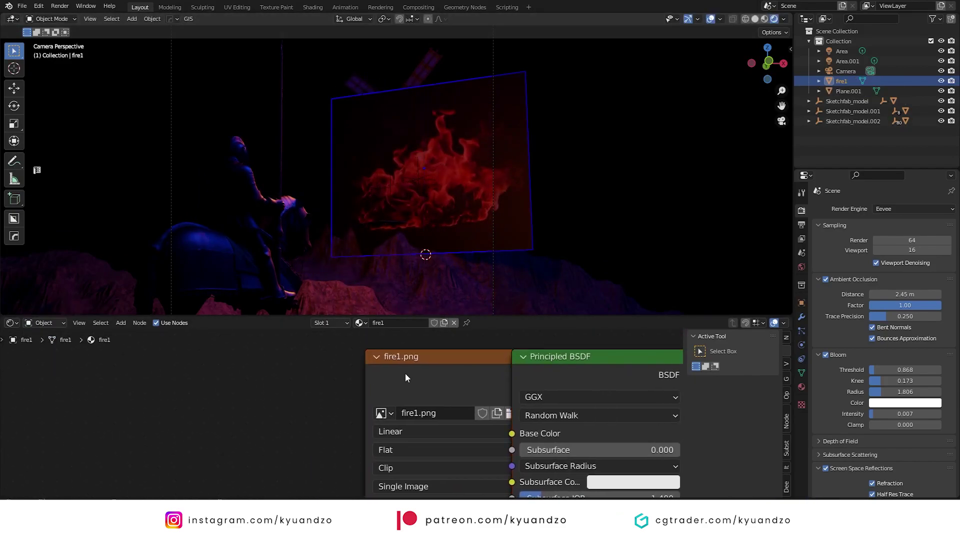
left_click_drag(405, 377, 273, 424)
middle_click_drag(293, 387, 322, 455)
left_click_drag(351, 470, 350, 479)
scroll(347, 417, "down", 5)
middle_click_drag(333, 471, 331, 418)
left_click_drag(436, 450, 439, 455)
middle_click_drag(300, 403, 339, 399)
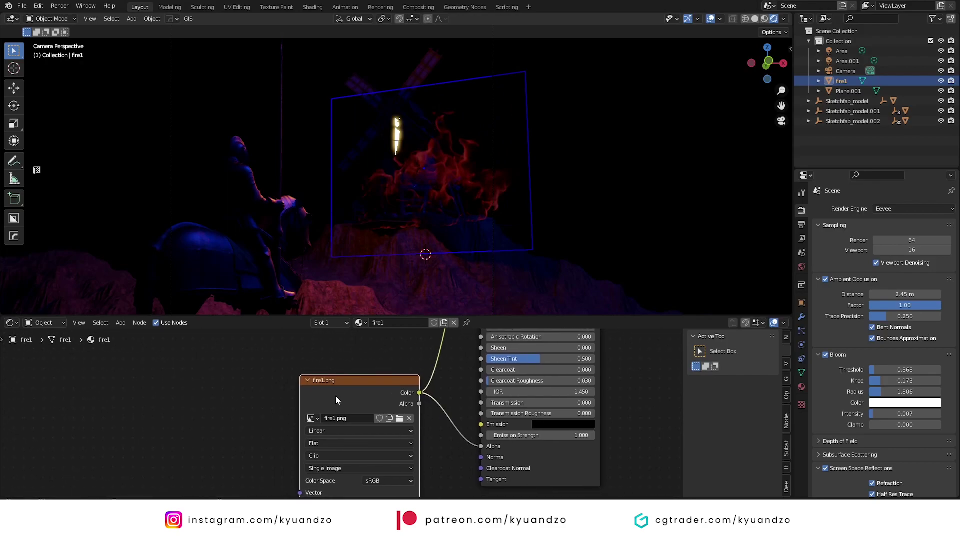
Insert a Bright/Contrast node between the fire image's Color output and the Alpha input.
left_click_drag(339, 399, 232, 416)
left_click(313, 368)
type("br")
left_click(347, 392)
left_click(405, 429)
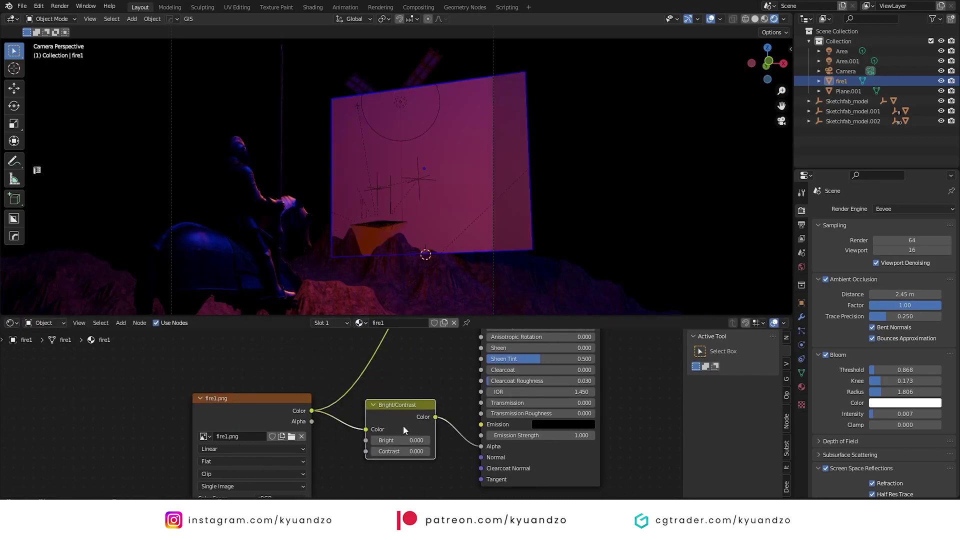
Set the Bright/Contrast node's contrast to 23.9 and connect the fire image's Color to the Emission input.
left_click_drag(400, 451, 437, 451)
left_click_drag(253, 420, 224, 405)
left_click_drag(479, 426, 481, 424)
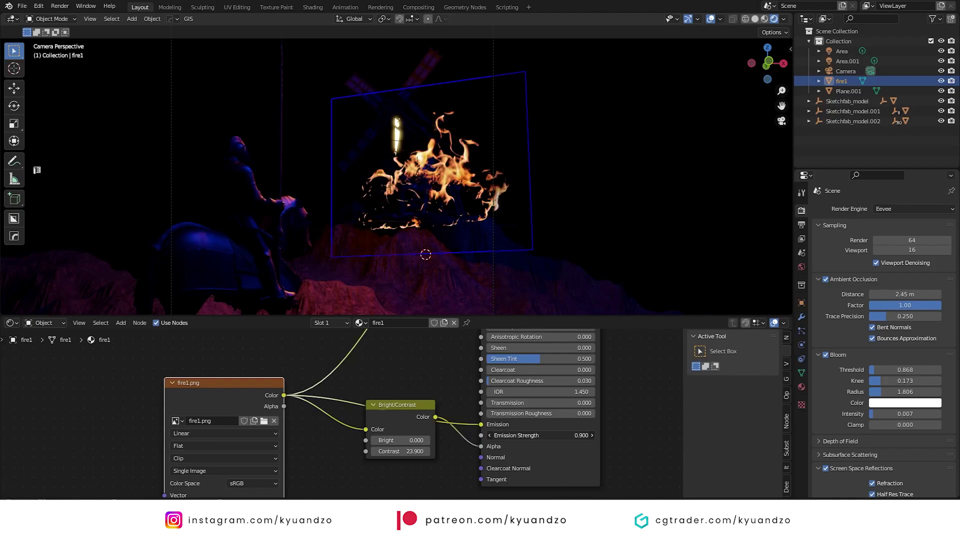
Scale down the fire1 plane, turn it about Z and shift it along Y to the windmill's base.
key("s")
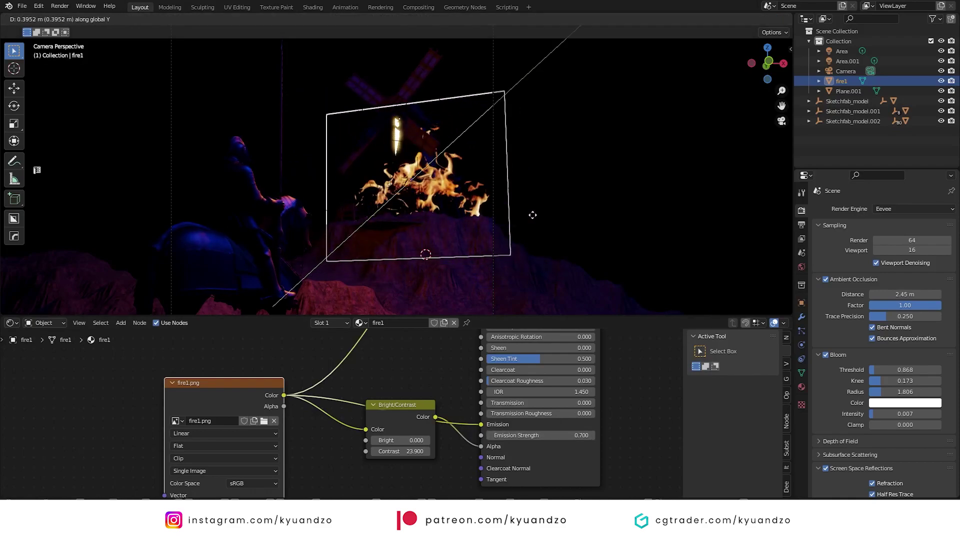
left_click(495, 235)
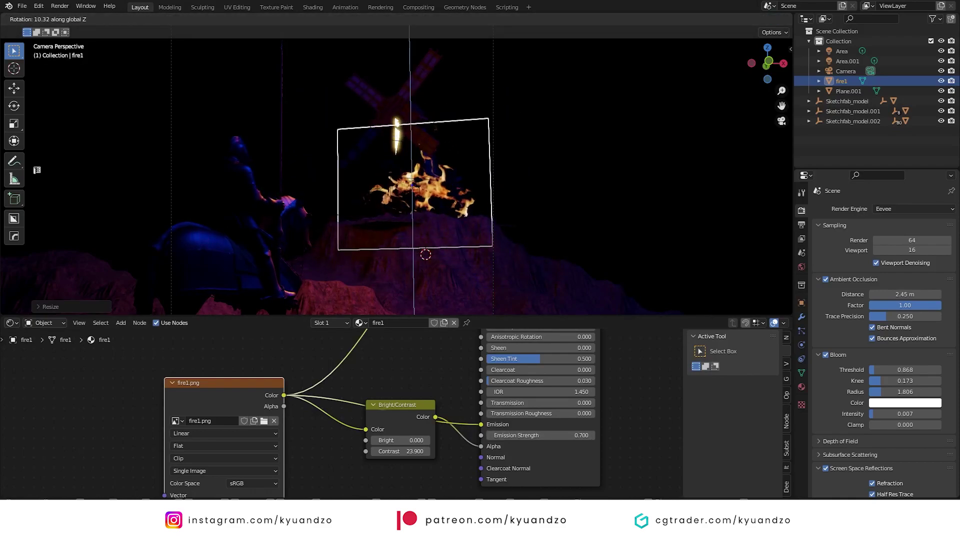
left_click(508, 265)
key("g")
key("y")
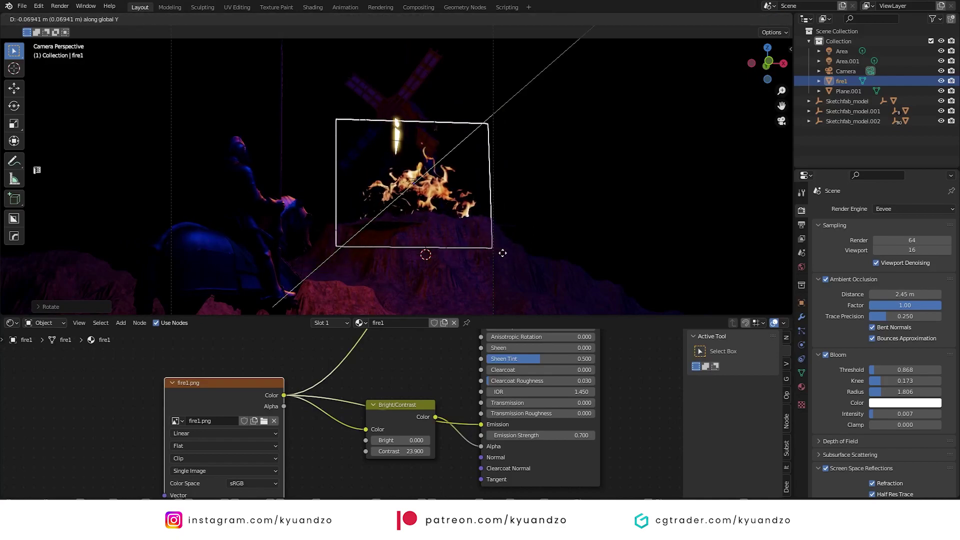
left_click(509, 254)
Fine-tune the fire1 plane's rotation about Z and its position along the Y axis.
key("r")
key("z")
left_click(497, 218)
key("g")
key("y")
left_click(503, 225)
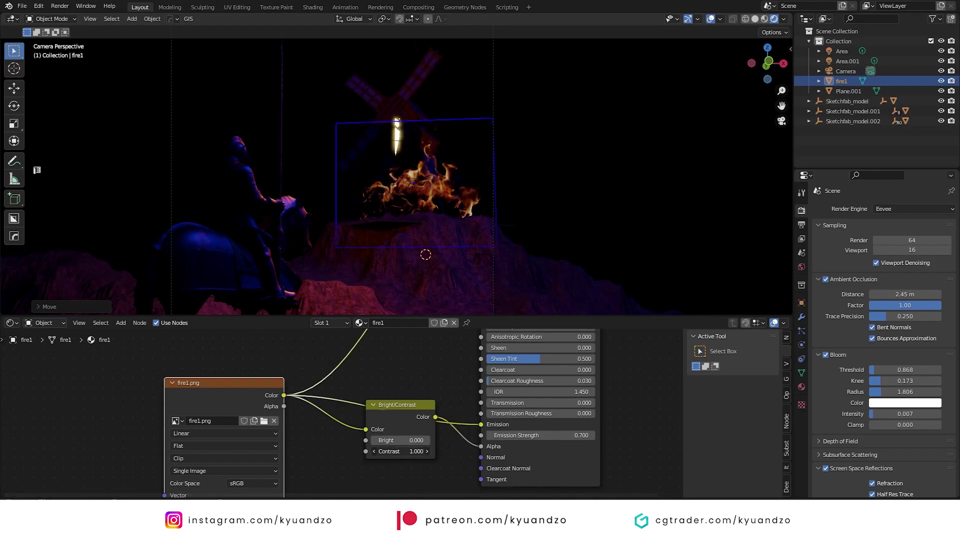
Set the fire1 material's emission strength to 10.4 and the Bright/Contrast node's contrast to 0.
left_click_drag(540, 435, 595, 435)
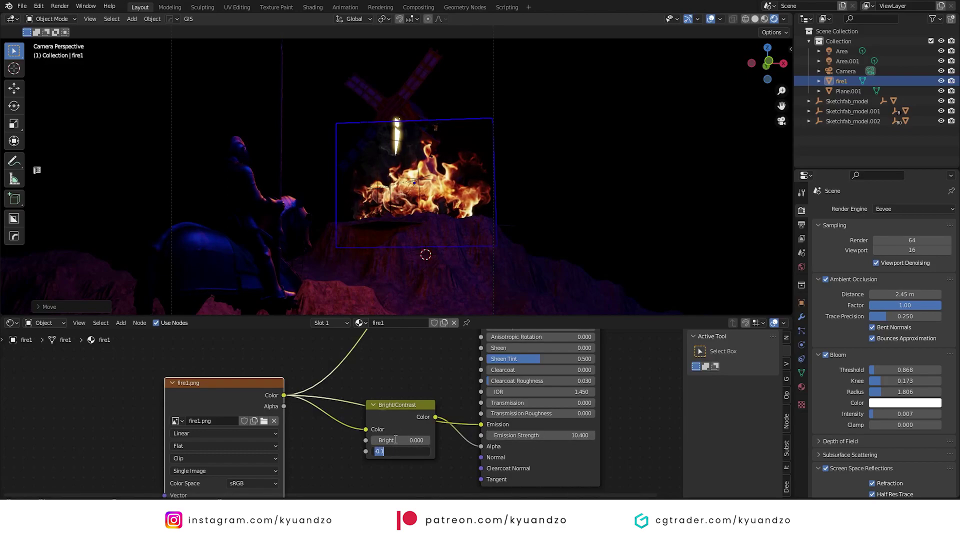
type("0")
key("Return")
Scale the fire1 plane down further and move it so the flames sit at the windmill's base.
key("s")
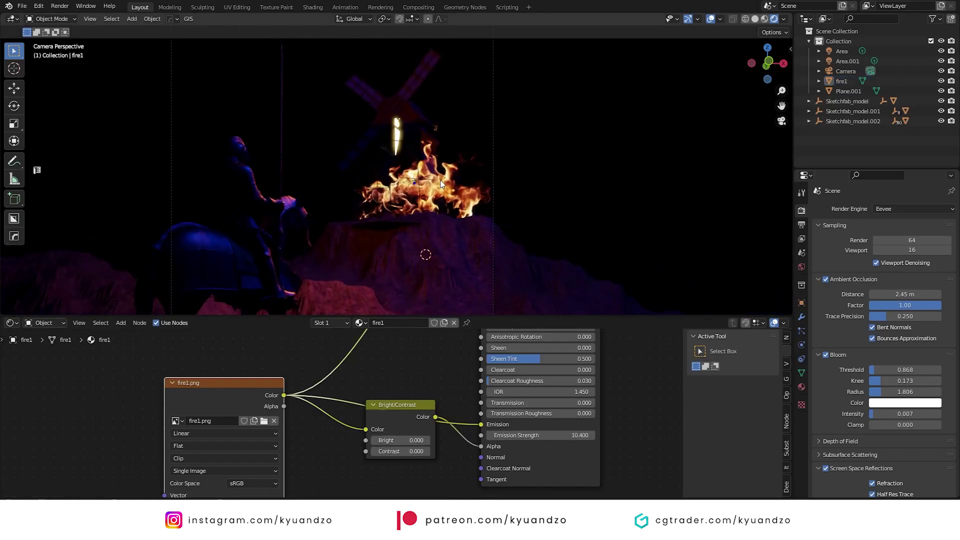
left_click(502, 207)
key("g")
left_click(500, 217)
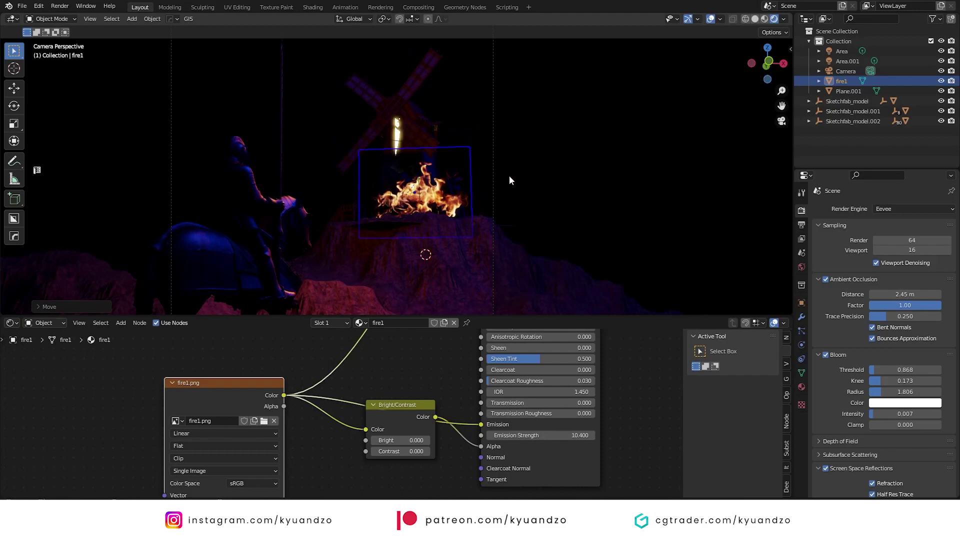
Add the fire3 image to the scene as an image plane.
left_click(407, 376)
middle_click_drag(407, 376, 430, 407)
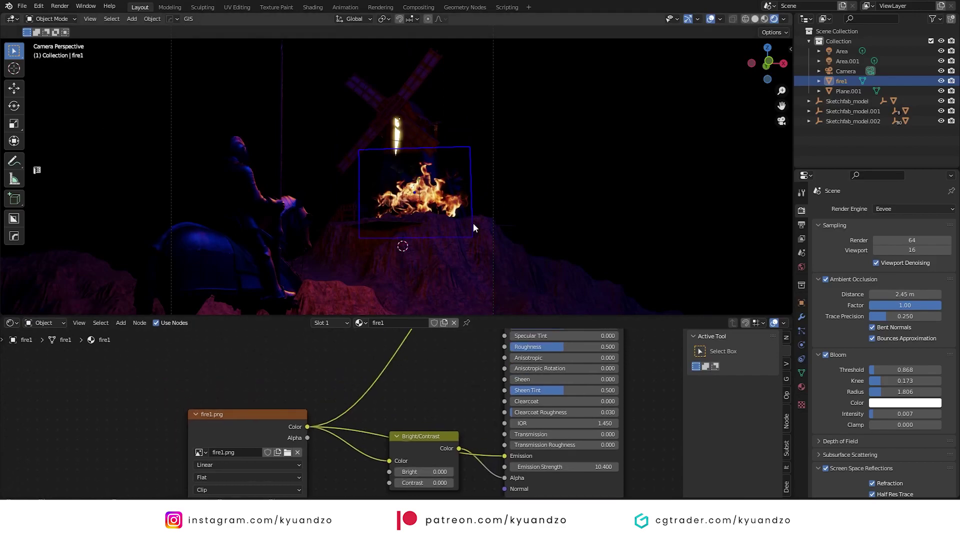
key("shift+a")
mouse_move(356, 387)
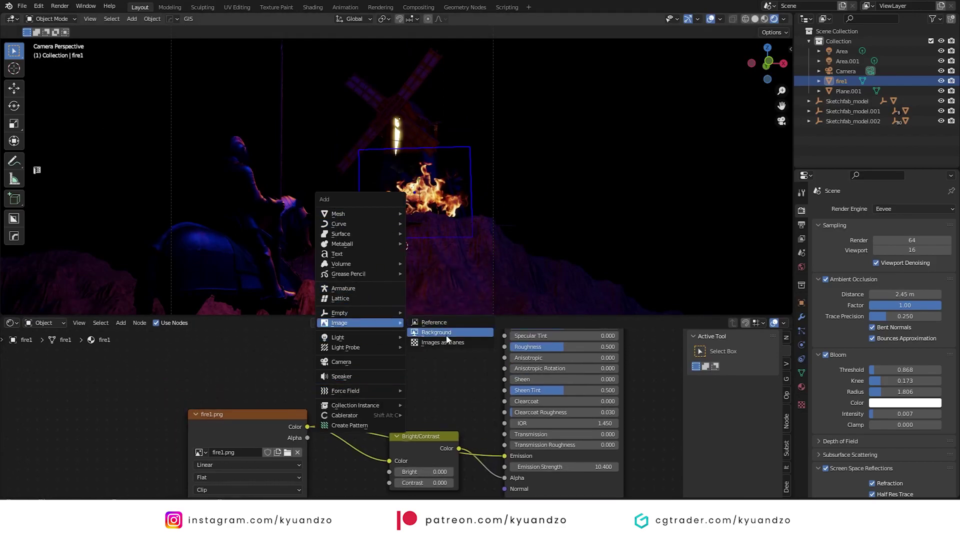
left_click(447, 342)
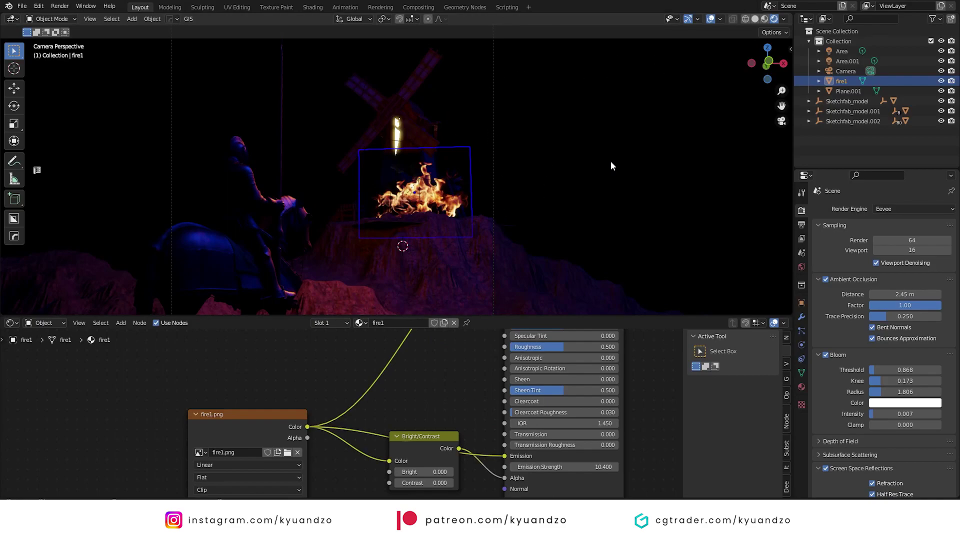
Raise the fire3 plane along Z and scale it down.
key("g")
key("z")
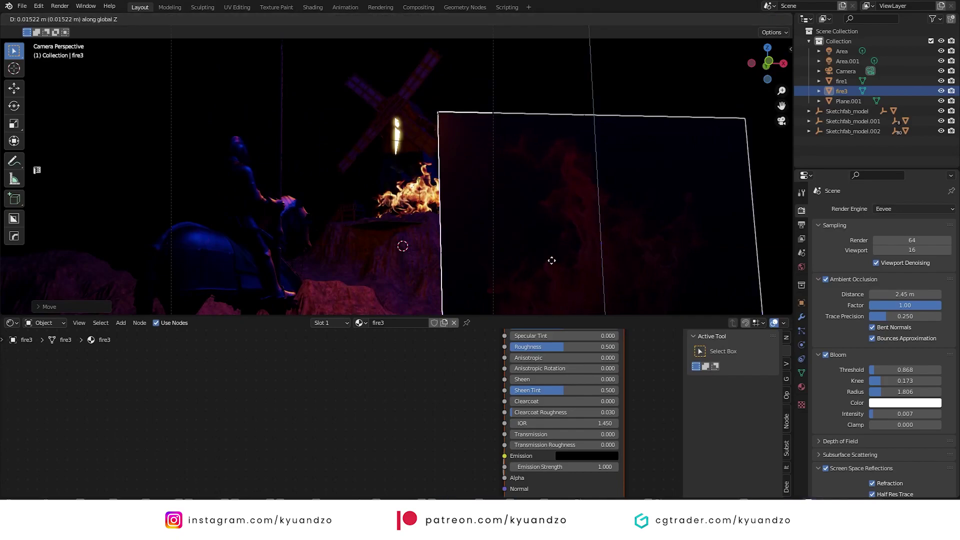
left_click(553, 200)
key("s")
left_click(600, 193)
Move the fire3 plane along X and Z to the rock just below the fire1 flames.
key("g")
key("y")
key("x")
left_click(436, 237)
key("g")
key("z")
left_click(443, 264)
Link the fire3 image texture's Color output to the Alpha input of the plane's Principled shader.
left_click(351, 352)
middle_click_drag(388, 367, 298, 433)
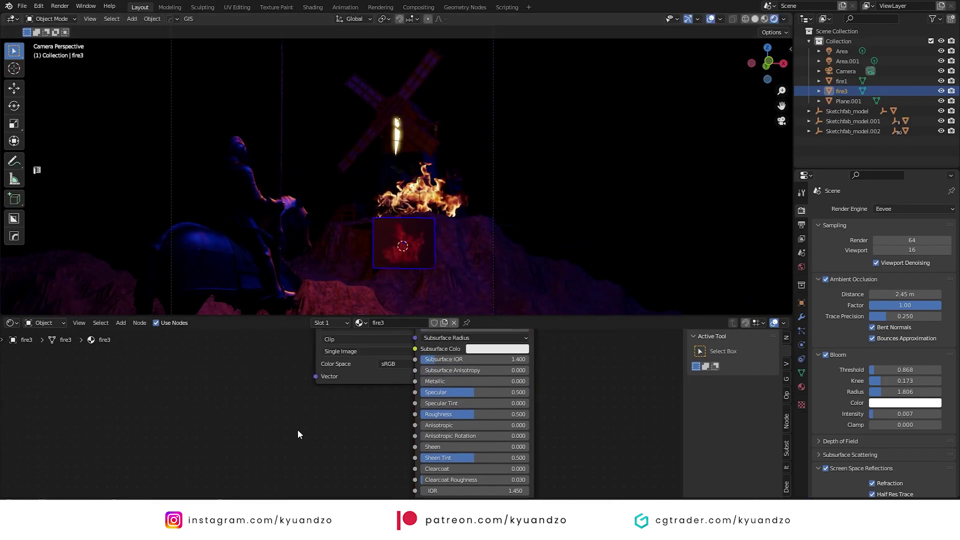
left_click_drag(345, 381, 233, 469)
left_click(327, 370)
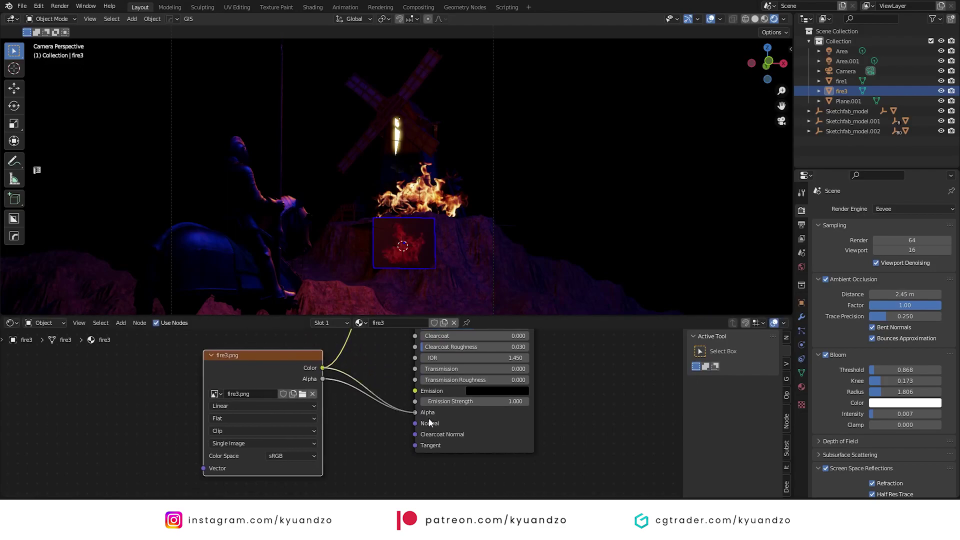
Insert a Bright/Contrast node between the fire3 texture's Color output and the shader's Alpha input.
middle_click_drag(244, 374, 313, 373)
key("g")
left_click(227, 416)
key("shift+a")
left_click(270, 365)
type("br")
left_click(295, 390)
left_click(407, 420)
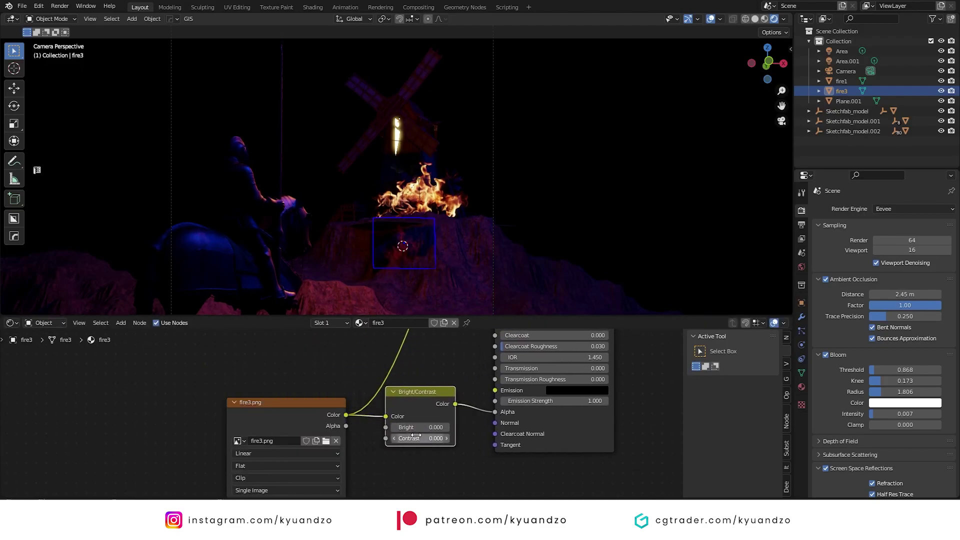
Feed the fire3 texture's color into Emission as well and set the emission strength to 25.5.
key("Return")
left_click_drag(251, 417, 213, 387)
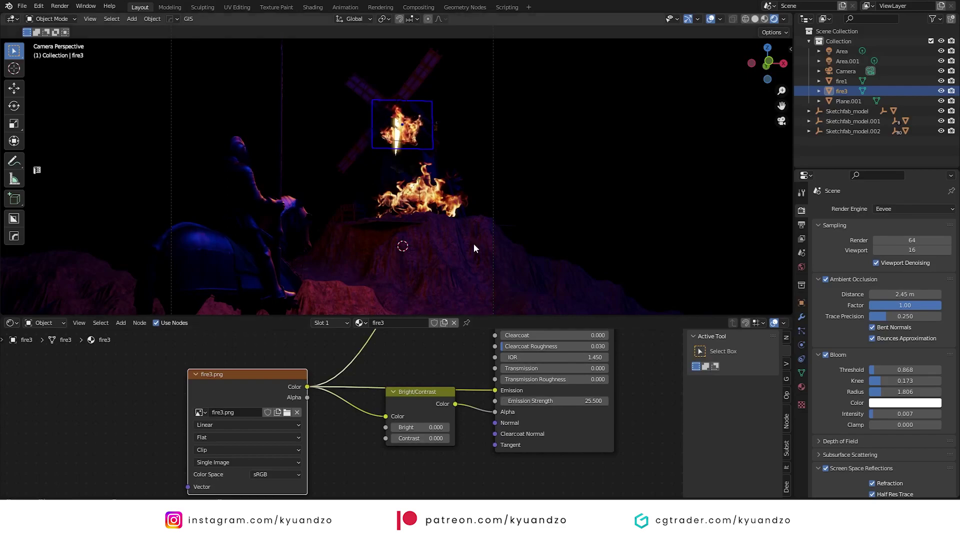
key("Return")
Move the fire3 plane along Y, X and Z so its flames sit behind the windmill's sails.
key("g")
key("y")
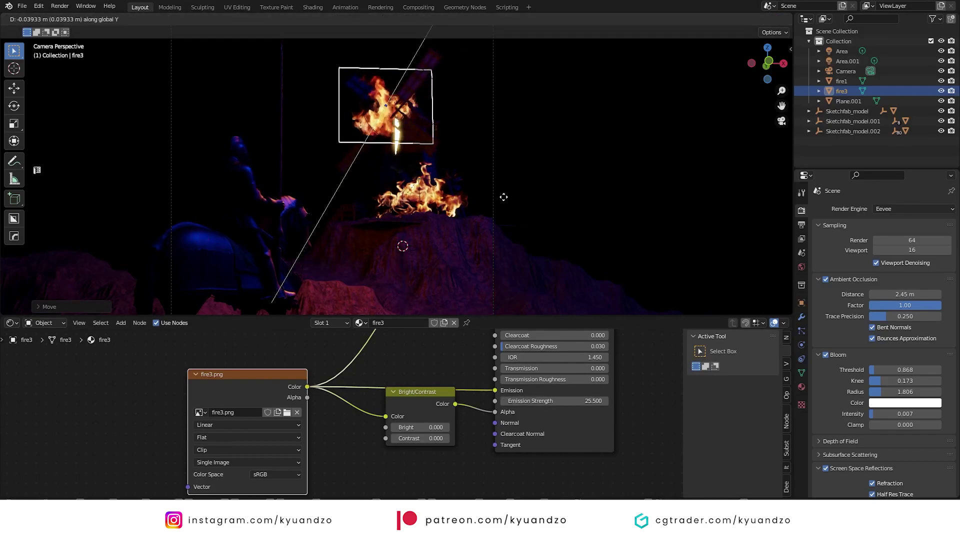
key("x")
key("g")
key("z")
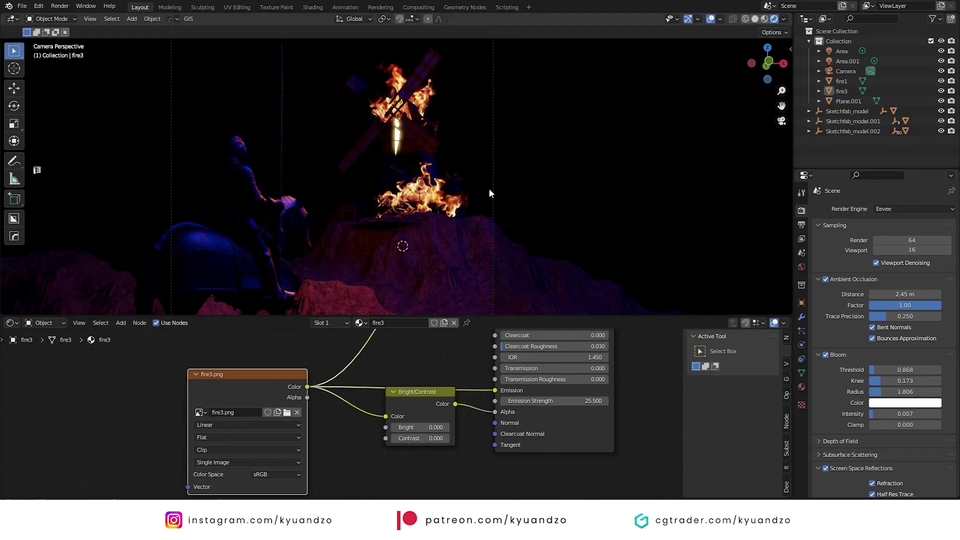
left_click(397, 143)
key("g")
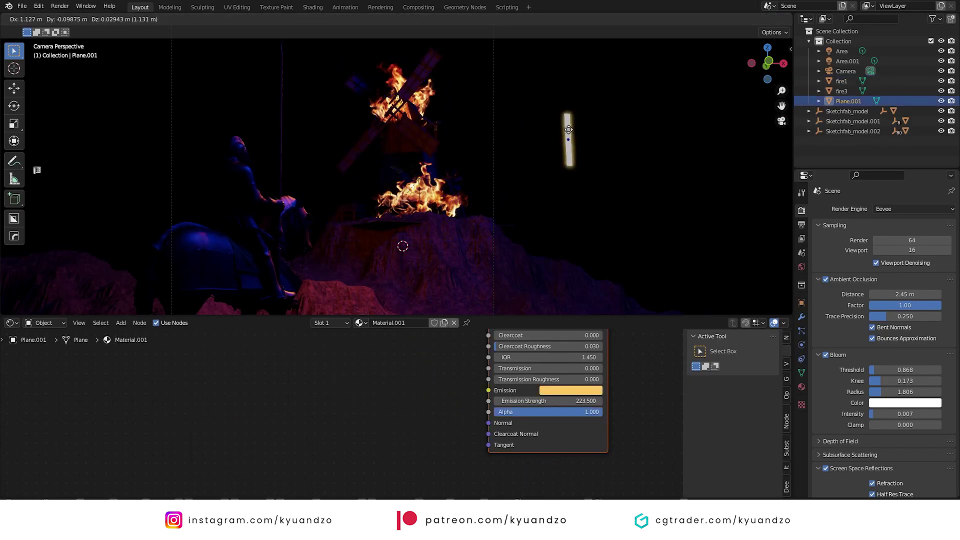
right_click(568, 134)
Turn the fire3 plane about Z, enlarge it and shift it along Y around the windmill's upper part.
left_click(389, 95)
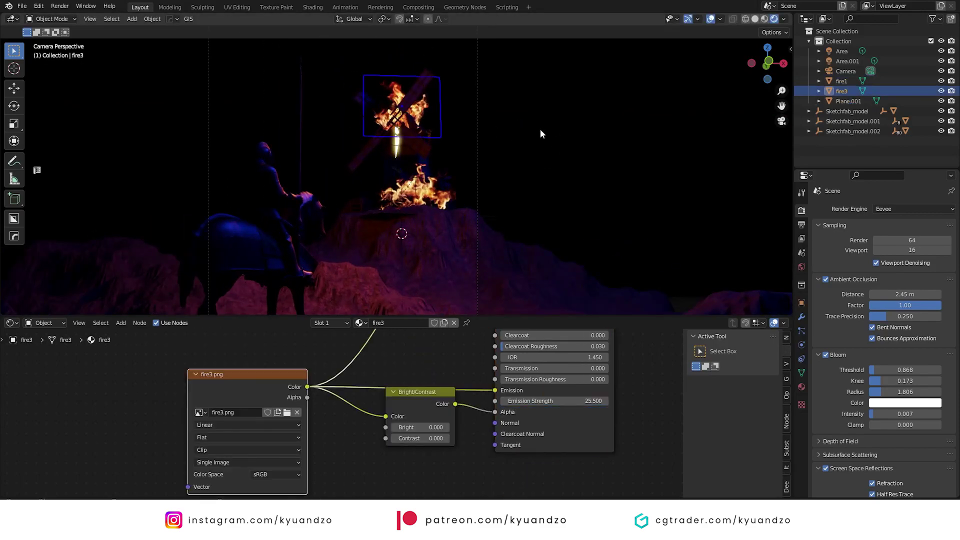
key("r")
key("z")
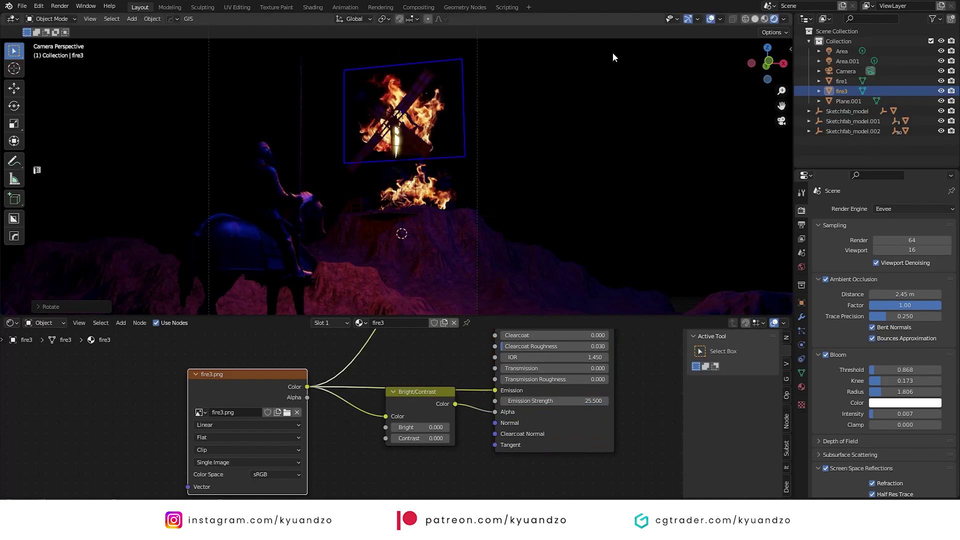
key("g")
key("y")
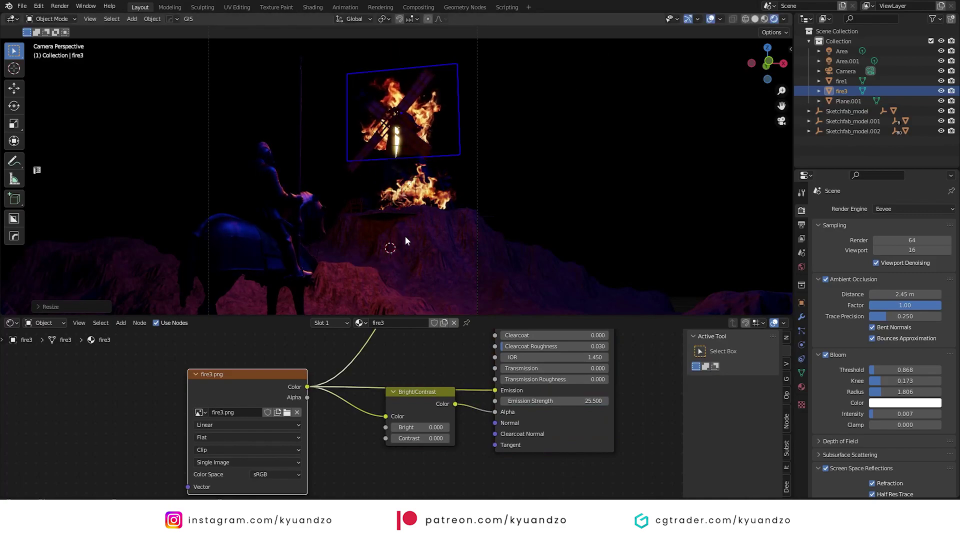
left_click(22, 6)
left_click(22, 6)
Set the power of the orange point light at the windmill to 555 W and reposition the light.
left_click(403, 150)
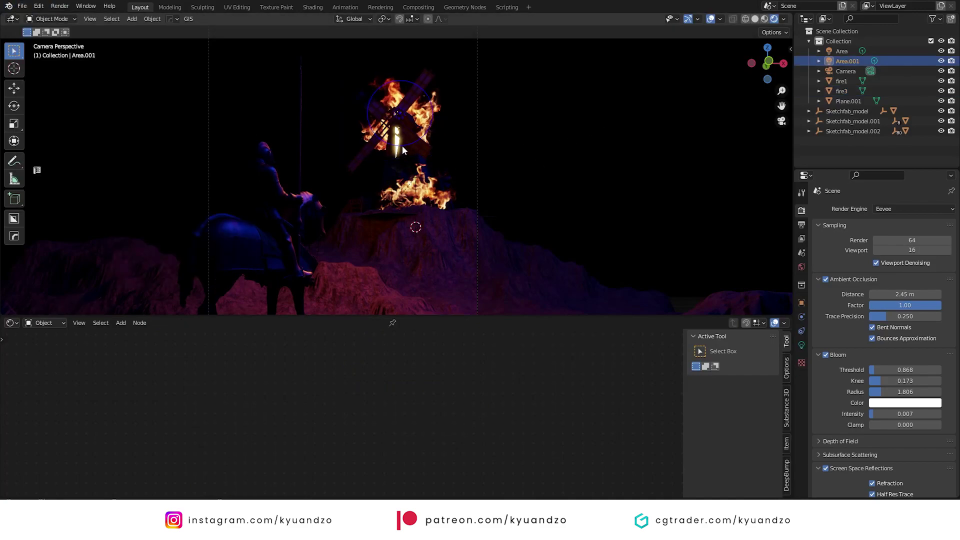
left_click(801, 345)
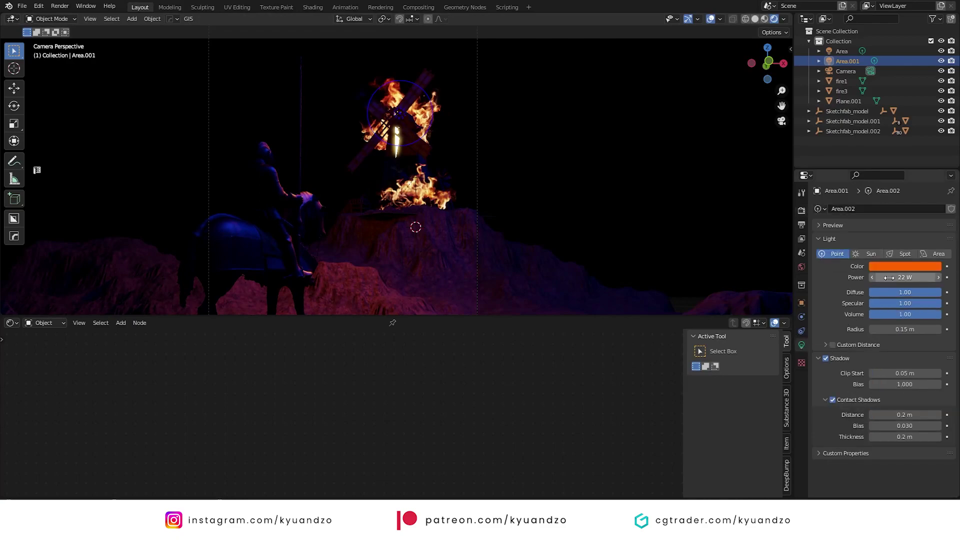
left_click(890, 278)
type("555")
key("Return")
key("g")
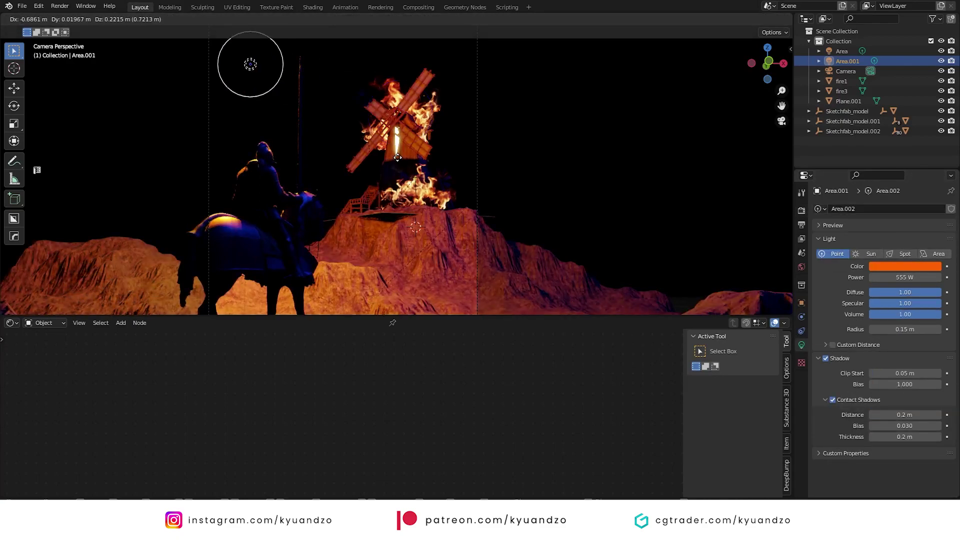
Set the orange point light's power to 222 W and move it along Y and X near the windmill's base.
left_click(910, 281)
type("222")
key("Return")
key("g")
key("y")
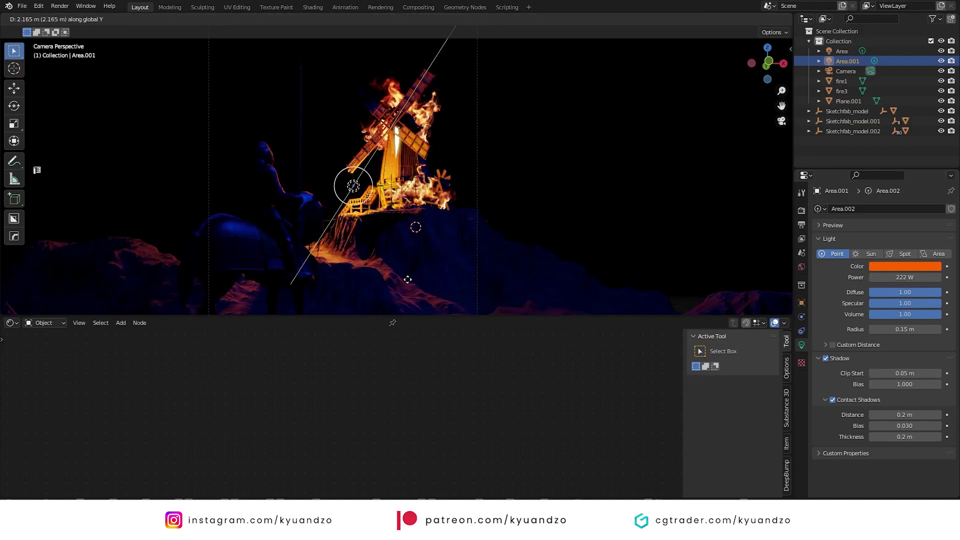
key("g")
key("x")
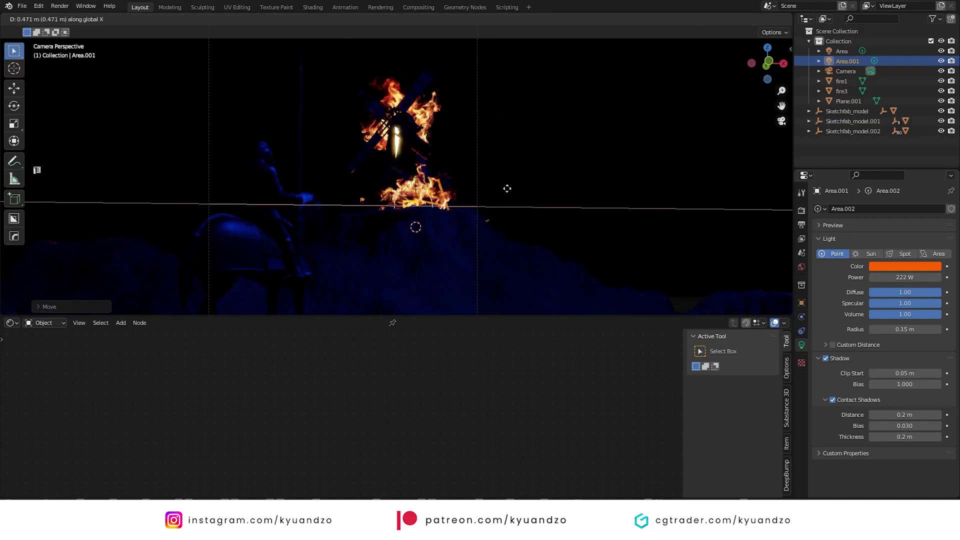
left_click(511, 171)
Duplicate the orange point light along Z and position the copy along Y, Z and X to light the windmill's body and sails.
key("shift+d")
key("z")
left_click(500, 125)
key("g")
key("y")
left_click(487, 138)
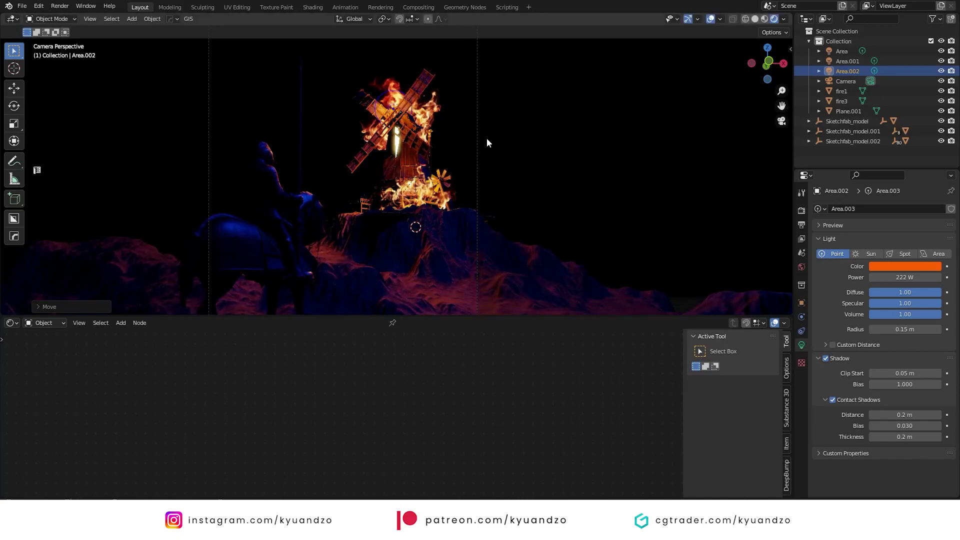
key("g")
key("z")
key("x")
key("y")
left_click(495, 124)
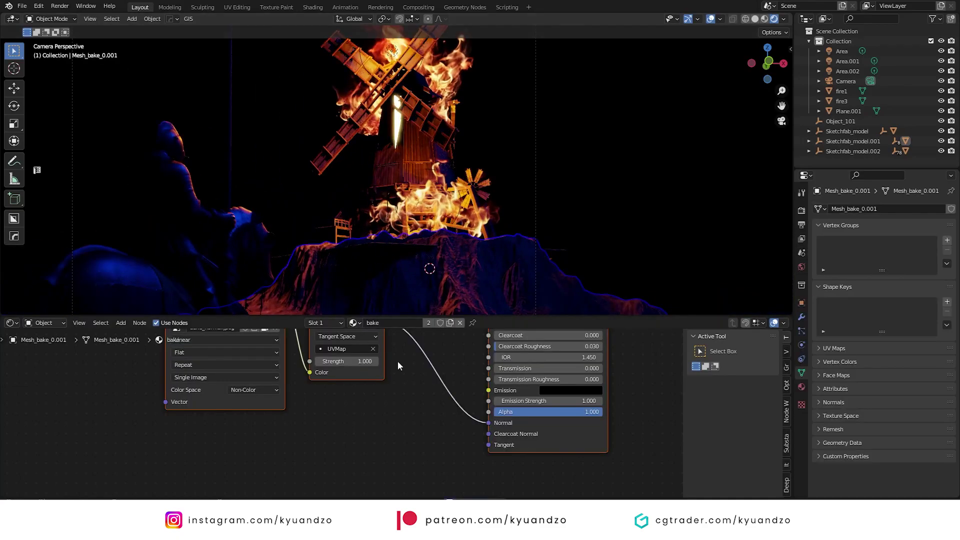
Insert a Bright/Contrast node between the color texture and the Base Color of the rocky hill's material.
middle_click_drag(399, 366, 388, 495)
left_click_drag(261, 452, 220, 498)
middle_click_drag(353, 387, 310, 378)
key("shift+a")
left_click(349, 377)
type("br")
left_click(375, 405)
left_click(336, 421)
Set the Specular value of the rocky hill's material to 0.218.
middle_click_drag(373, 382, 407, 345)
middle_click_drag(387, 465, 358, 379)
left_click_drag(487, 431, 456, 431)
scroll(433, 263, "down", 6)
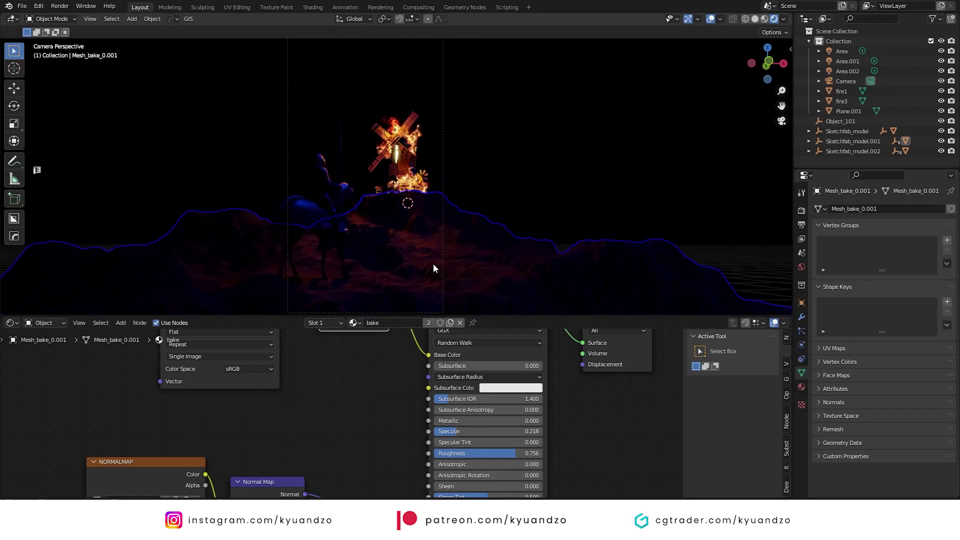
scroll(433, 263, "up", 2)
middle_click_drag(488, 206, 516, 175, "shift")
left_click(516, 175)
scroll(429, 157, "up", 3)
middle_click_drag(443, 127, 386, 152, "shift")
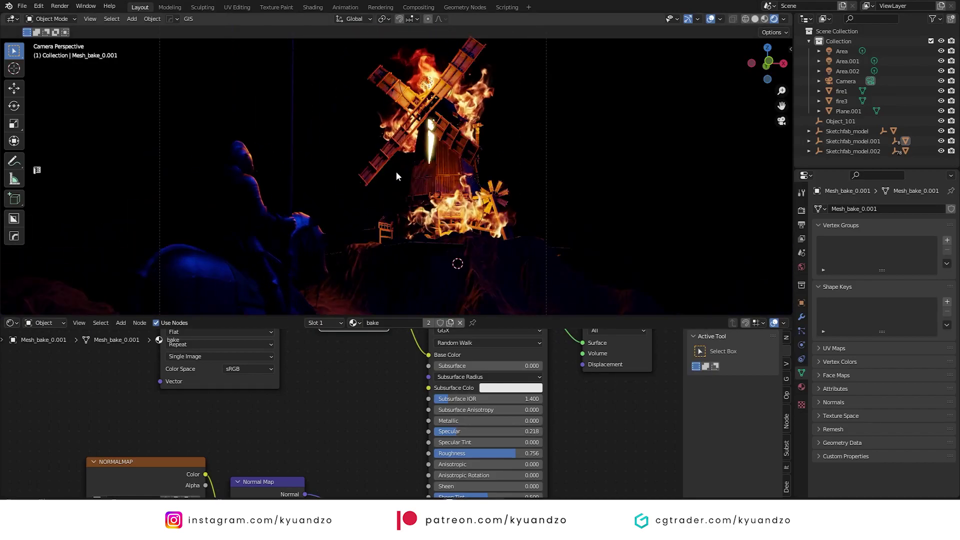
Add an area light, raise it along Z and rotate it to shine toward the horseman.
key("shift+a")
left_click(404, 397)
key("g")
key("z")
left_click(466, 160)
key("r")
left_click(359, 240)
key("r")
key("z")
left_click(358, 240)
Give the new area light a light orange color and set its power to 167.9 W.
left_click(828, 356)
left_click(912, 267)
left_click(902, 193)
left_click_drag(873, 278, 940, 278)
Move the area light between the horseman and the windmill and tilt it about the X axis.
key("g")
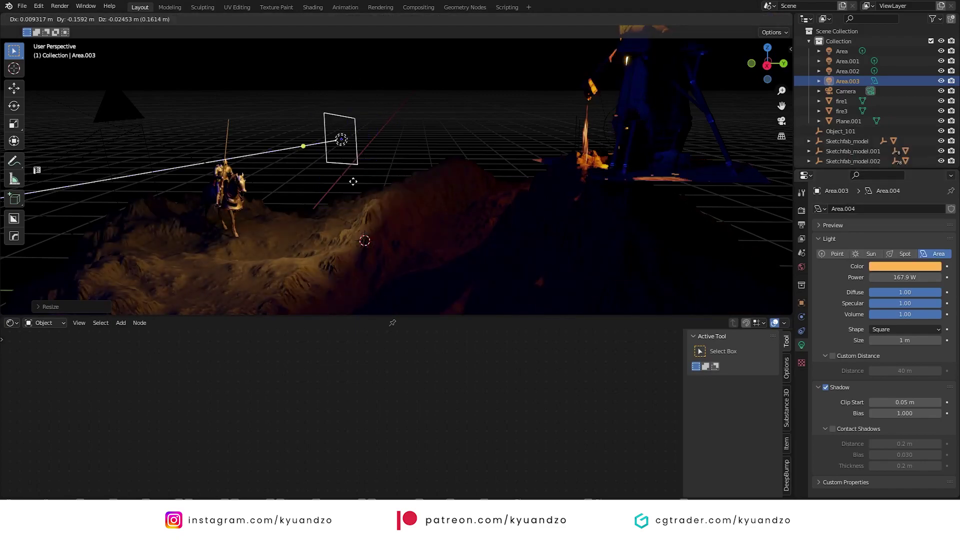
left_click(321, 178)
key("r")
key("x")
left_click(320, 168)
Return to the camera view and move the area light along Y toward the windmill's base.
left_click(118, 112)
key("KP_0")
left_click_drag(303, 81, 575, 234)
left_click(386, 116)
scroll(385, 116, "down", 4)
key("g")
key("Escape")
left_click(467, 152)
key("g")
key("y")
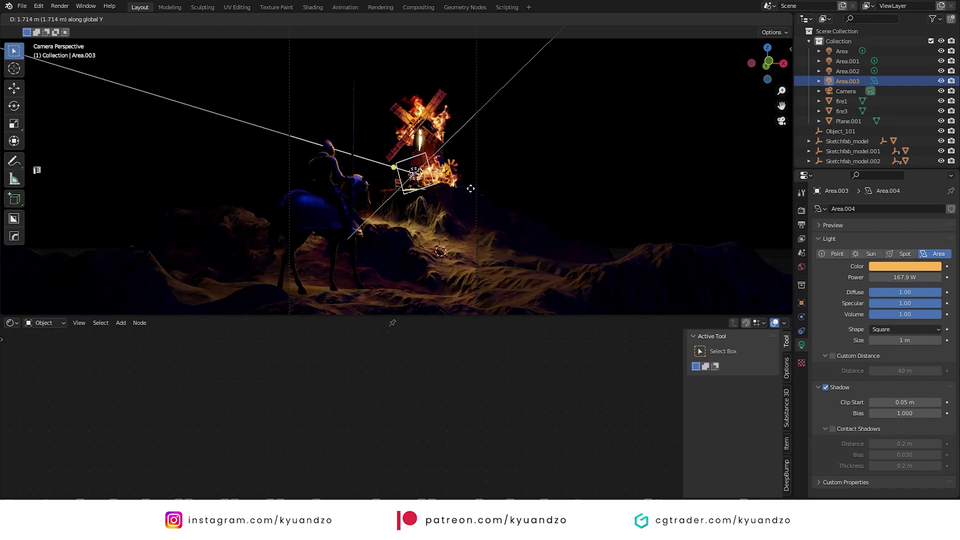
left_click(472, 188)
Rotate the area light about X and adjust its placement, including its height along Z.
key("r")
key("x")
left_click(482, 164)
key("g")
left_click(488, 170)
key("g")
key("z")
left_click(491, 176)
Shift the area light along Y and rotate it about Z to light the windmill and the slope below.
key("g")
key("y")
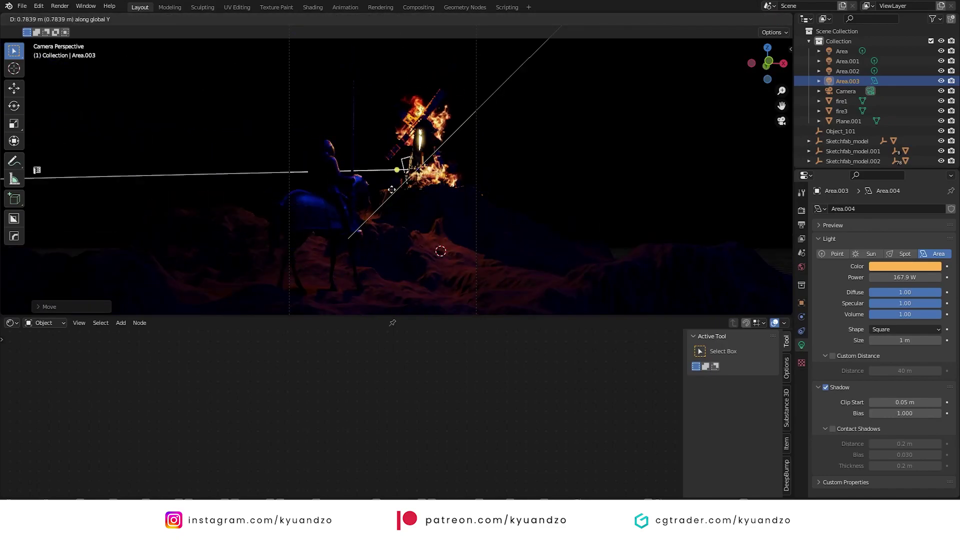
left_click(490, 178)
key("r")
key("z")
left_click(491, 184)
Change the area light's color to a deeper orange and enable a custom distance of 1.5 m.
left_click(904, 266)
left_click_drag(880, 202, 872, 202)
left_click(833, 356)
left_click_drag(905, 370, 875, 370)
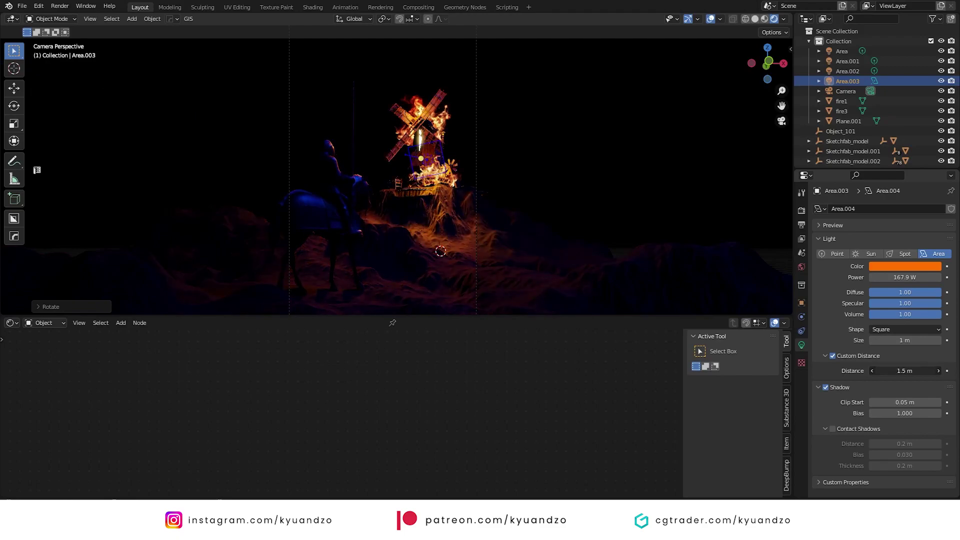
Set the area light's power to 479.6 W and its custom distance to 34 m.
left_click_drag(905, 277, 925, 277)
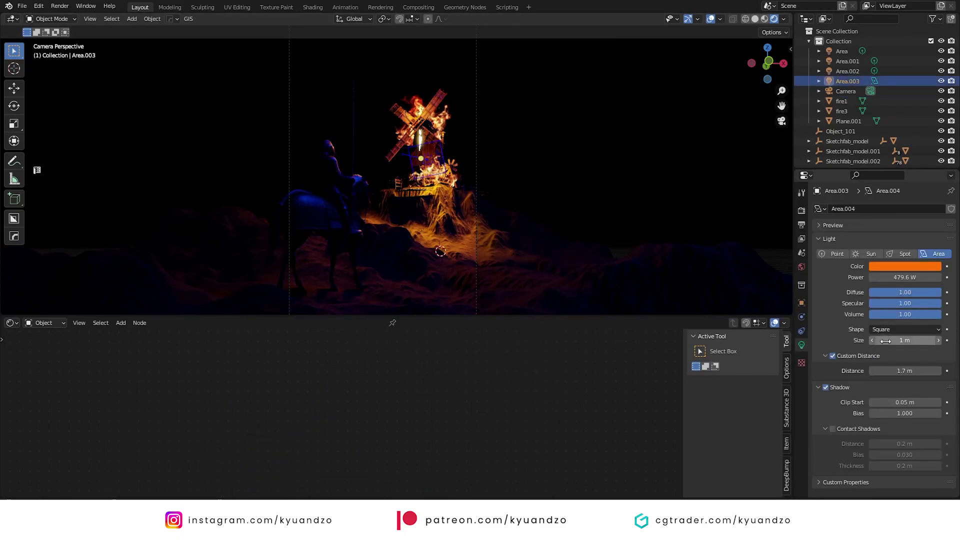
left_click_drag(905, 370, 935, 370)
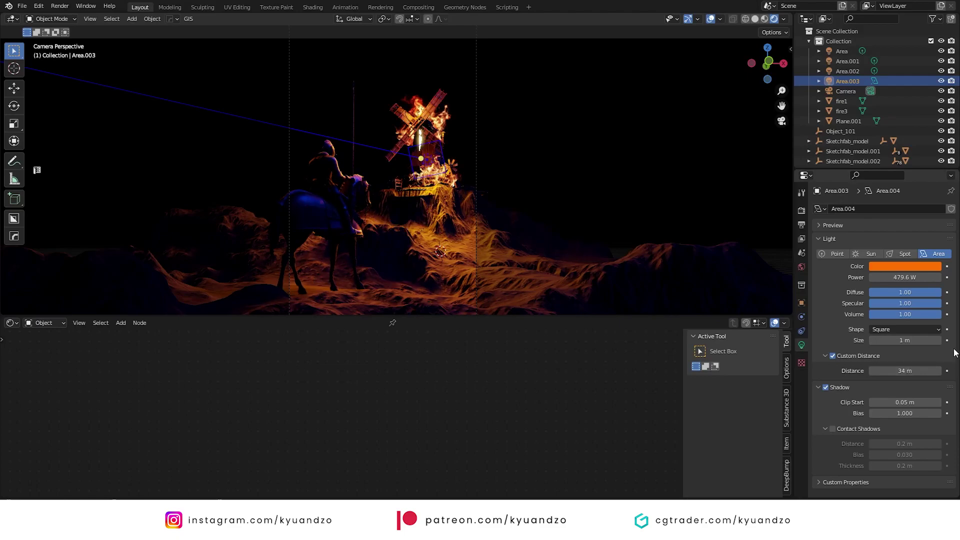
scroll(389, 192, "up", 2)
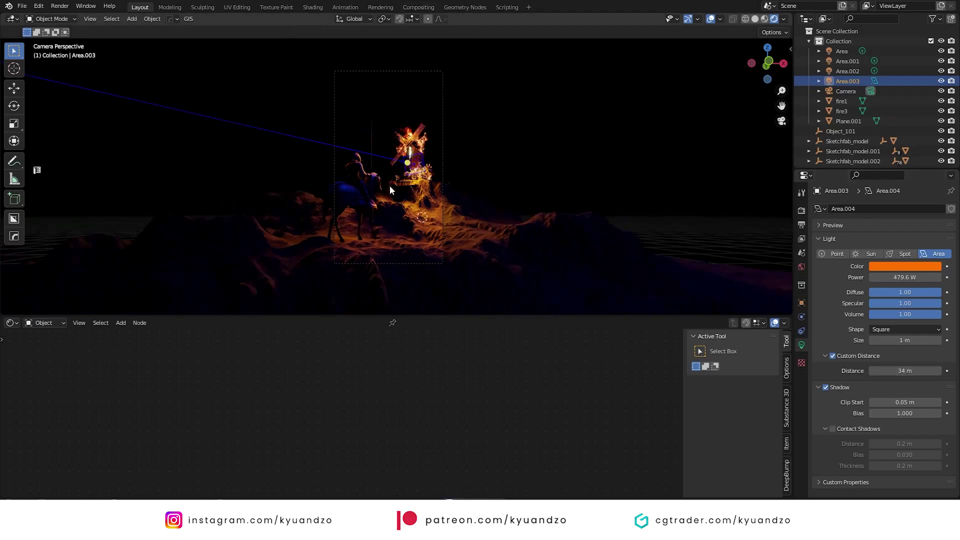
Add a cube mesh and scale it up until it encloses the whole scene.
key("shift+a")
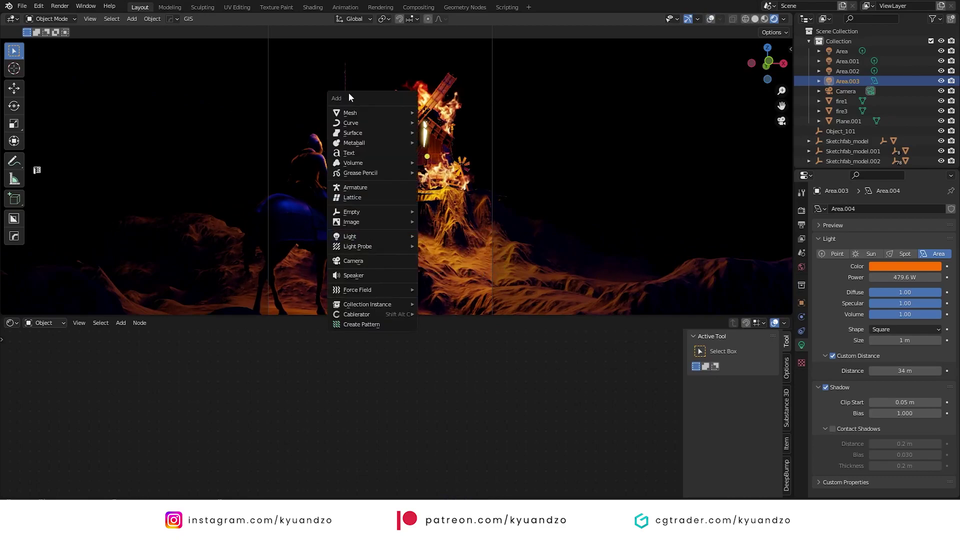
mouse_move(370, 113)
left_click(438, 122)
key("s")
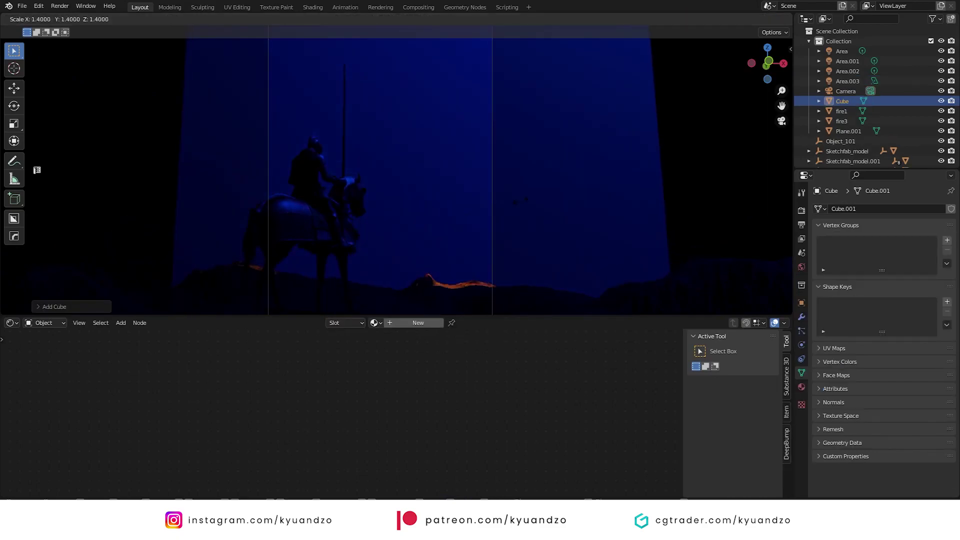
left_click(749, 20)
key("s")
left_click(295, 233)
right_click(295, 233)
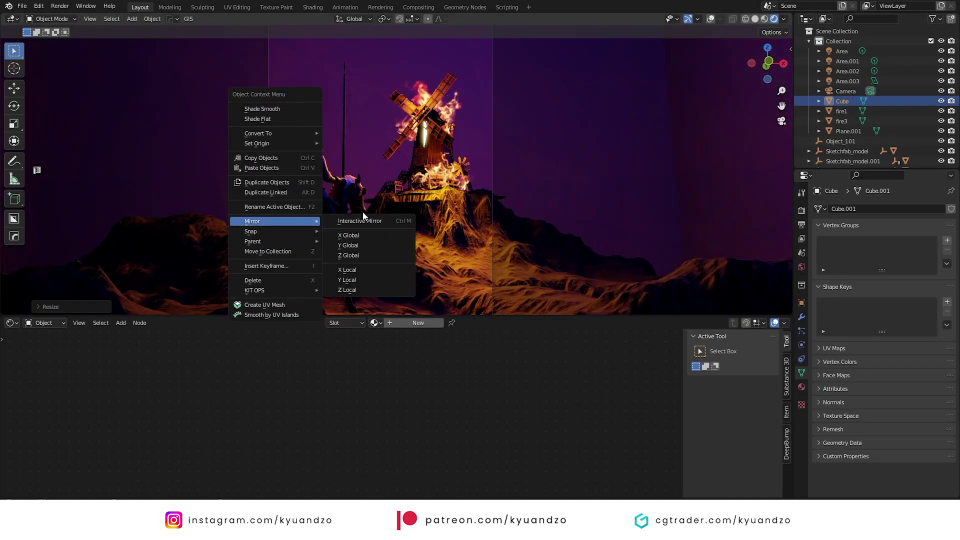
left_click(365, 217)
scroll(311, 116, "down", 5)
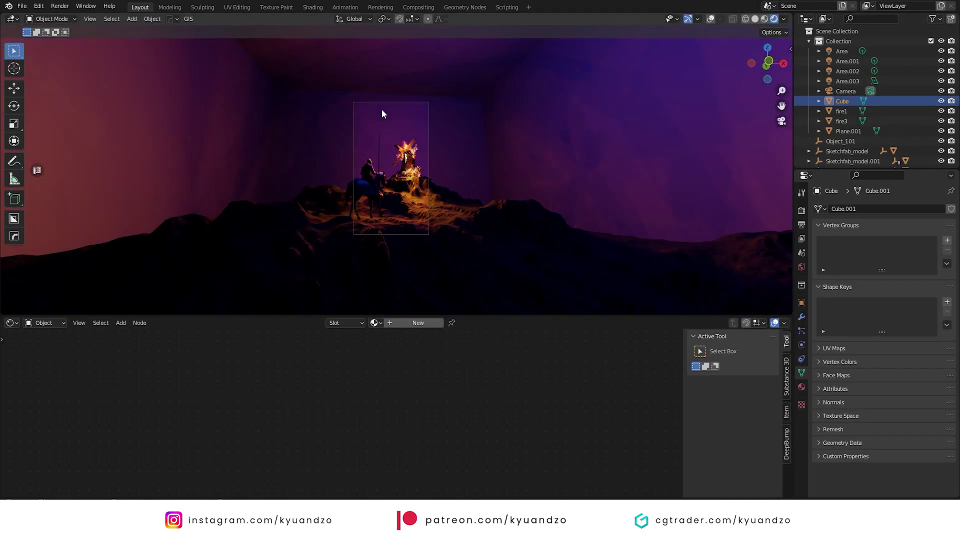
key("KP_0")
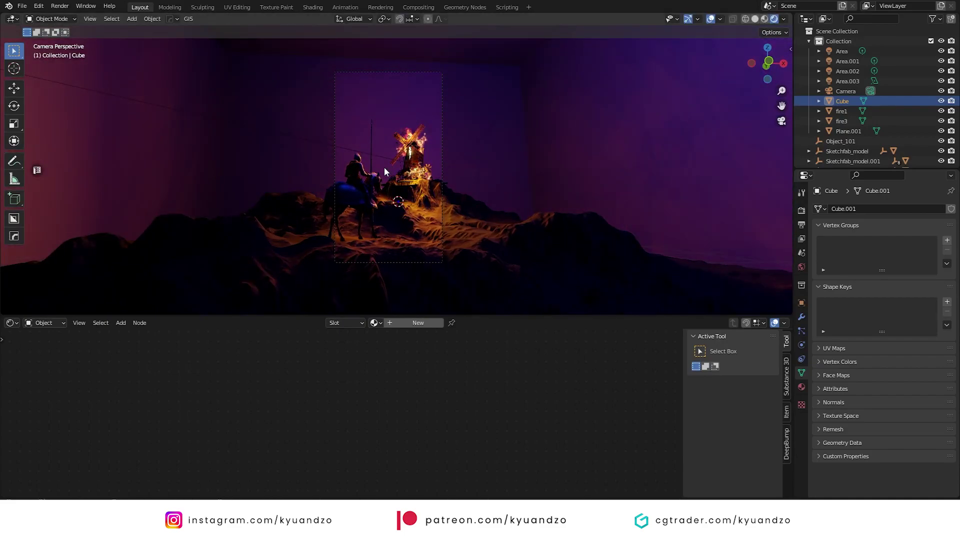
scroll(384, 167, "up", 5)
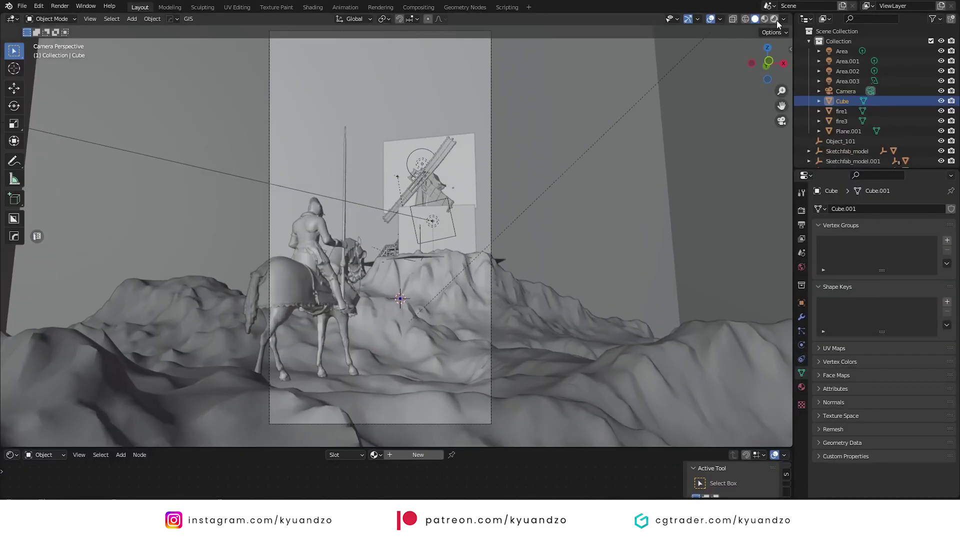
Switch the viewport back to rendered shading and bring up the Eevee volumetrics settings.
left_click(774, 19)
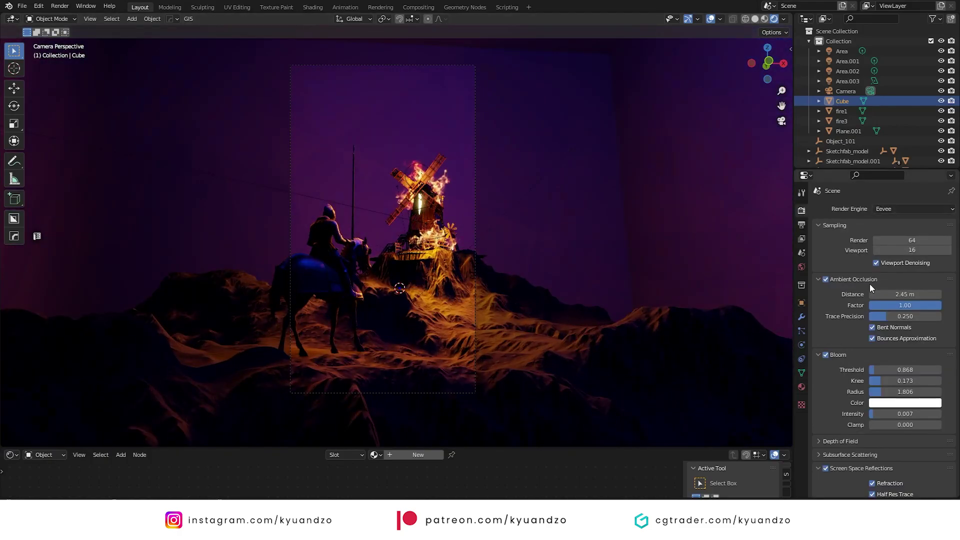
scroll(869, 284, "down", 6)
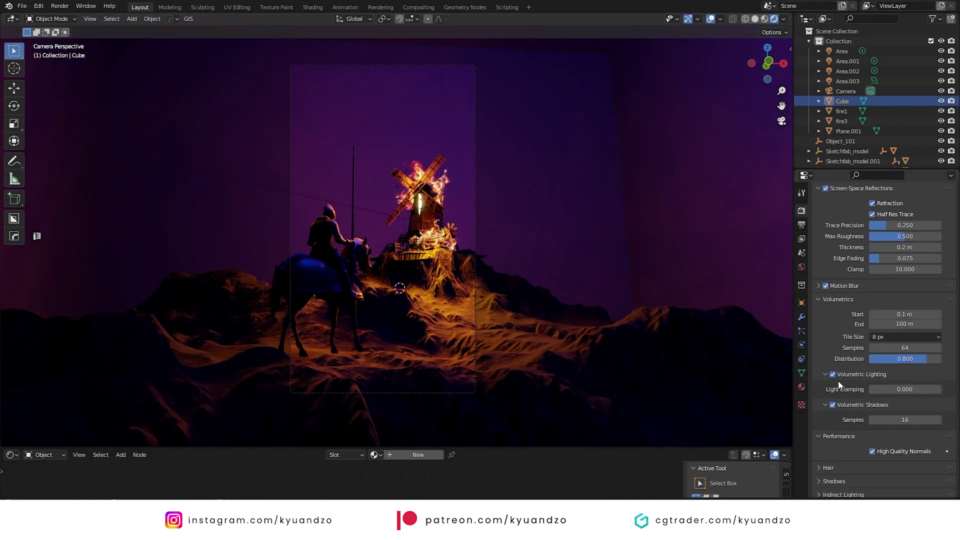
key("BackSpace")
key("g")
right_click(615, 305)
Create a new material on the enclosing cube and delete its default Principled BSDF node.
left_click_drag(225, 448, 210, 414)
left_click(48, 421)
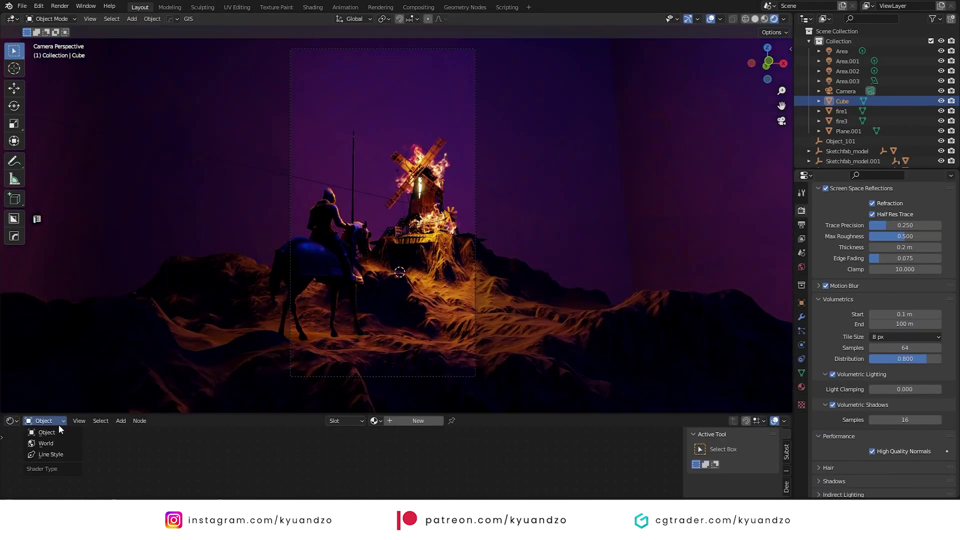
left_click_drag(300, 414, 301, 331)
left_click(418, 338)
middle_click_drag(359, 380, 260, 487)
scroll(288, 372, "up", 2)
left_click(370, 375)
key("x")
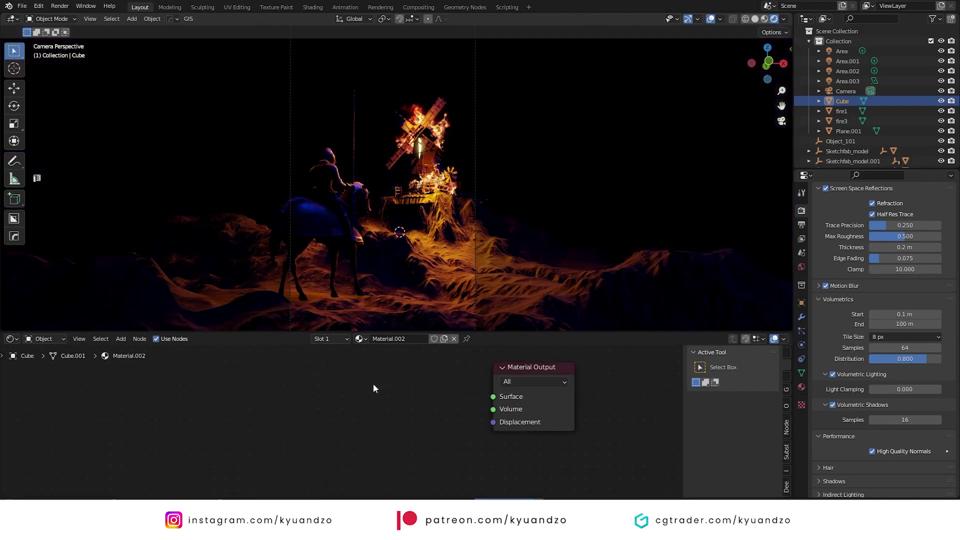
Add a Volume Scatter node linked to the material output's Volume, with density 0.100 and anisotropy -0.850.
key("shift+a")
left_click(365, 385)
type("volu")
left_click(435, 411)
left_click(389, 403)
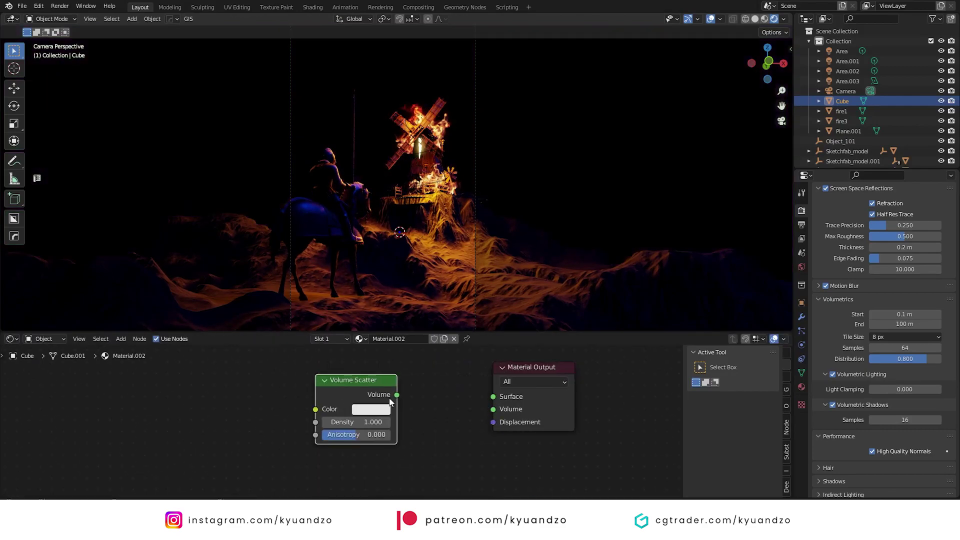
mouse_move(346, 436)
left_mouse_down()
mouse_move(379, 436)
mouse_move(311, 436)
mouse_move(328, 436)
mouse_move(300, 422)
mouse_move(345, 422)
left_mouse_up()
Rotate the horseman around the global Z axis so the horse faces the opposite side of the frame.
left_click(364, 232)
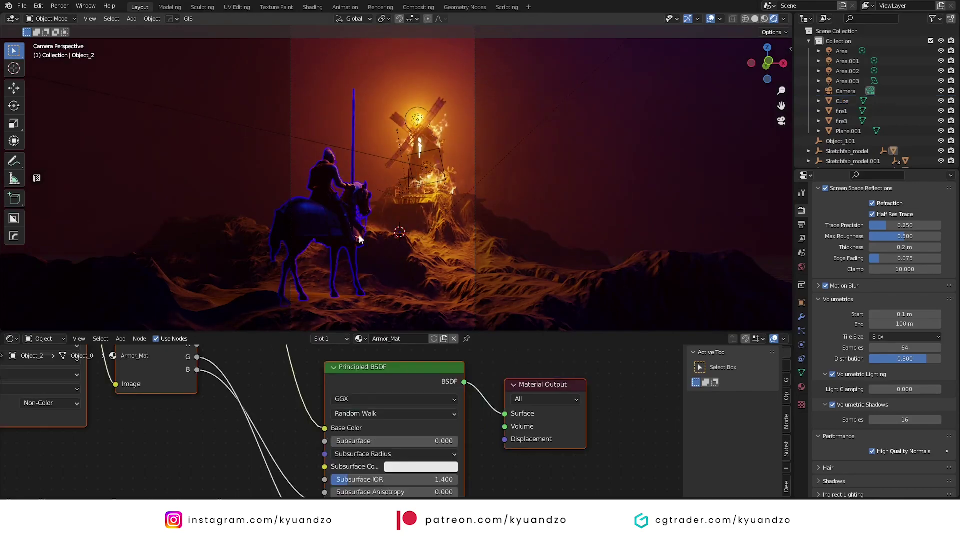
scroll(380, 228, "up", 1)
middle_click_drag(392, 227, 392, 209, "shift")
key("r")
key("z")
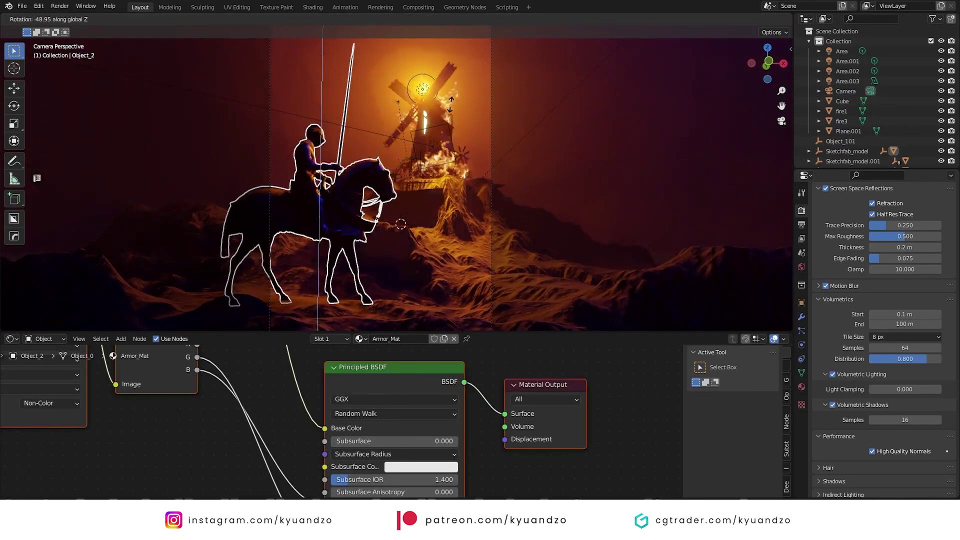
left_click(283, 202)
Reposition the horseman along the global Y axis and adjust its height along Z on the rocky ground.
key("g")
key("y")
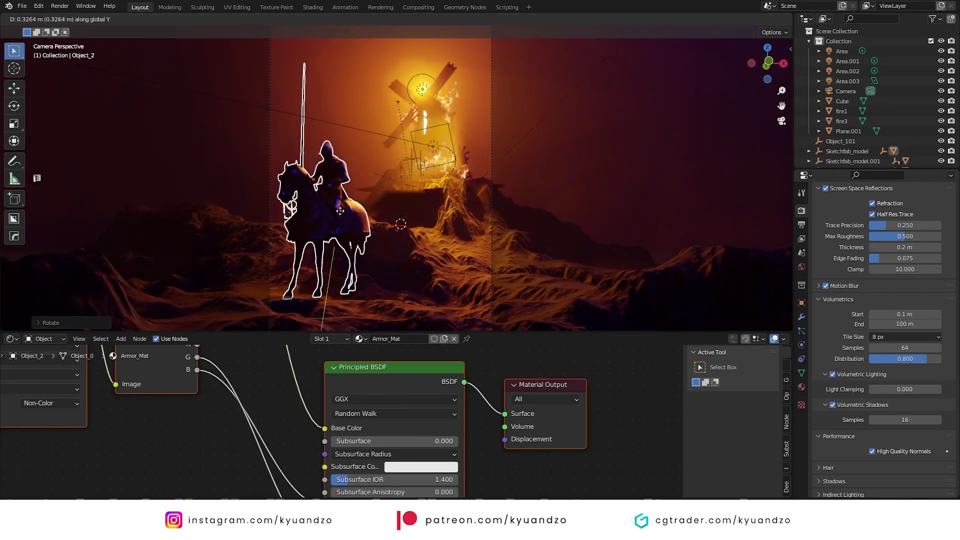
left_click(364, 209)
key("g")
key("z")
left_click(363, 215)
Examine the horseman's contact with the ground and the burning windmill up close, and check the whole foggy composition.
left_click(275, 268)
scroll(275, 268, "up", 3)
middle_click_drag(283, 315, 370, 145, "shift")
left_click(332, 105)
scroll(332, 105, "down", 5)
middle_click_drag(332, 105, 341, 205, "shift")
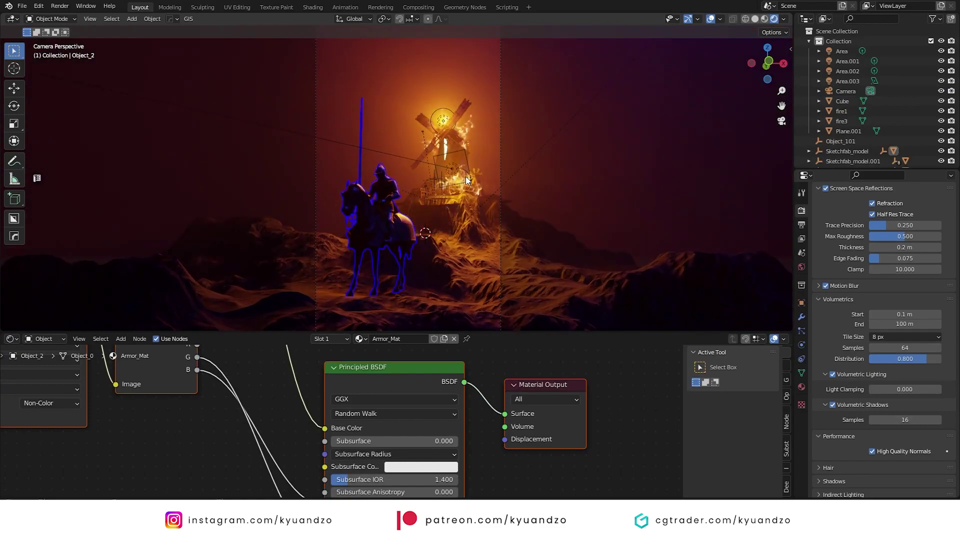
left_click(552, 174)
scroll(476, 208, "up", 4)
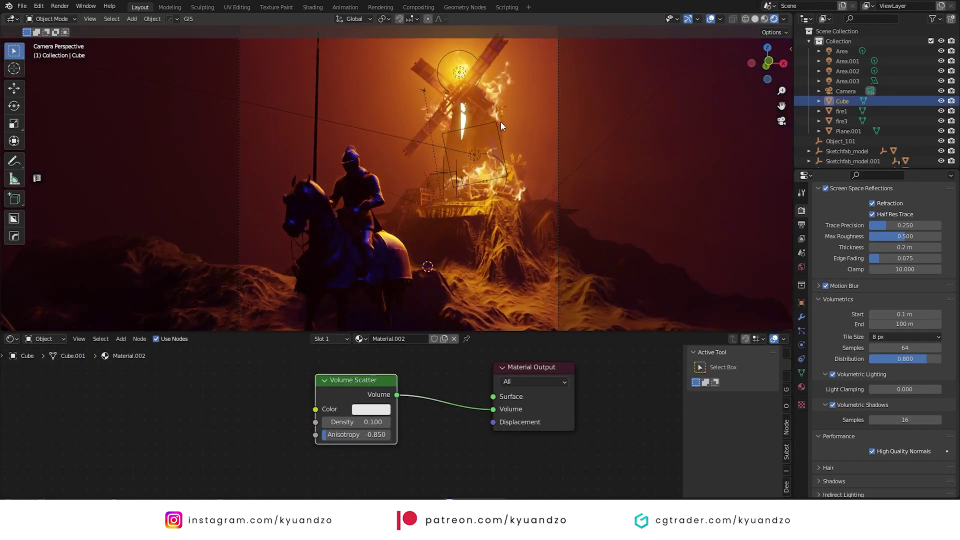
scroll(392, 180, "up", 2)
scroll(456, 95, "down", 6)
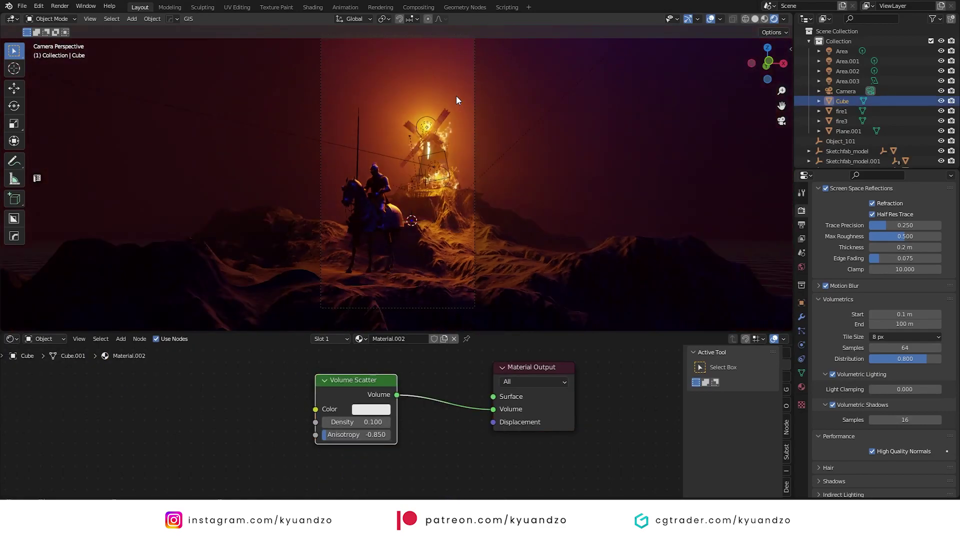
Duplicate the windmill, shift the copy along X, and move it along Y to stand behind the horseman.
left_click(437, 149)
left_click(437, 148)
scroll(437, 148, "up", 4)
key("shift+d")
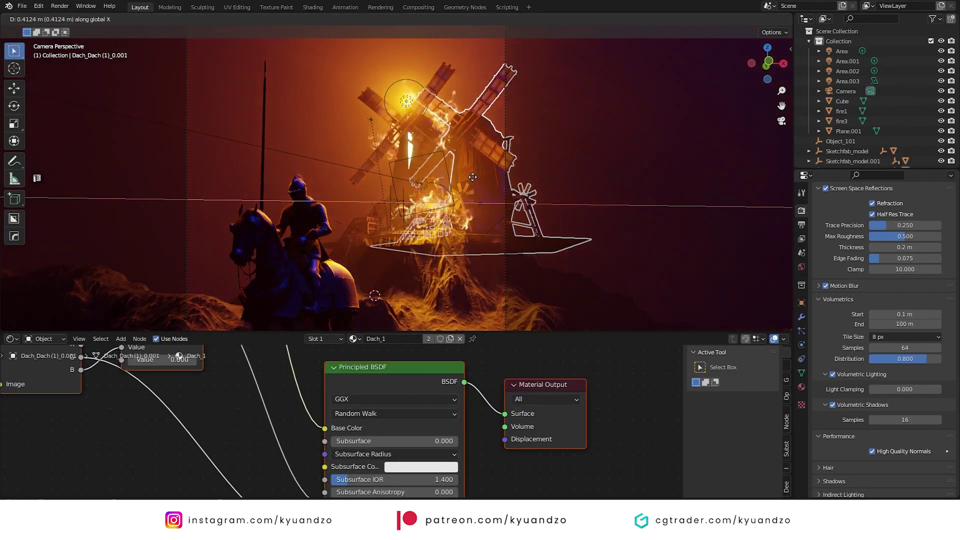
left_click(480, 160)
key("g")
key("y")
left_click(381, 163)
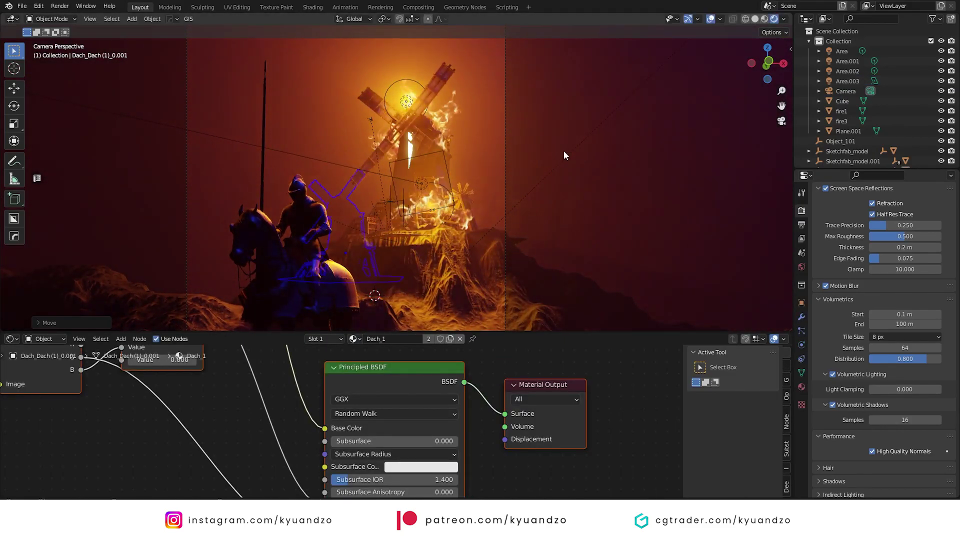
left_click(587, 149)
scroll(433, 141, "down", 2)
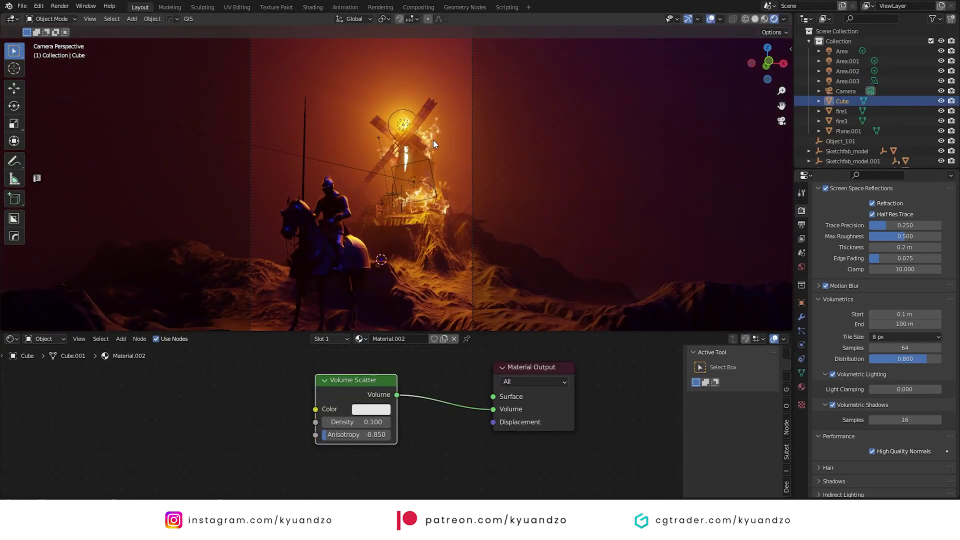
scroll(344, 208, "up", 2)
Move the horseman along the global Y axis and correct its height along Z.
left_click(235, 260)
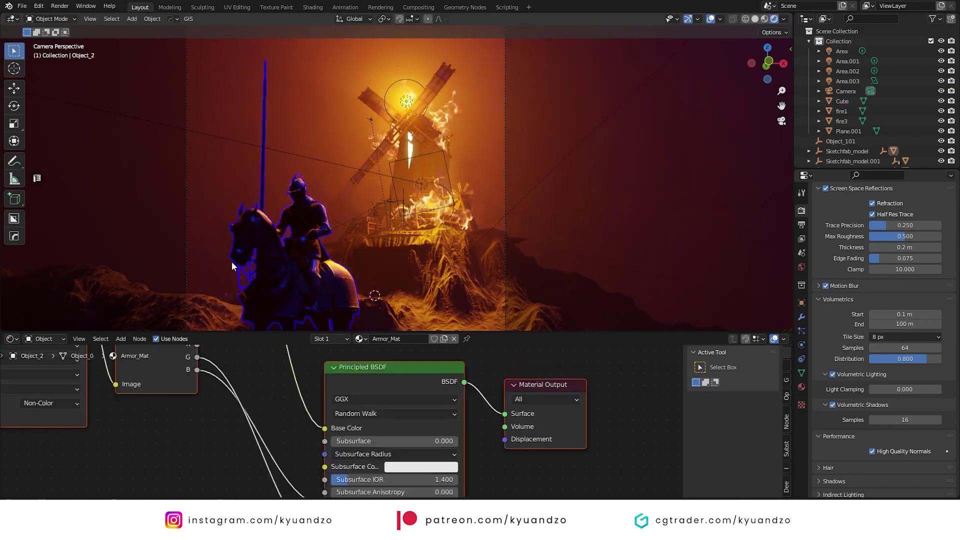
left_click(232, 262)
key("g")
key("y")
left_click(266, 145)
key("g")
key("z")
left_click(271, 148)
Enable depth of field on the camera with the burning windmill's Dach_Dach (1)_0 as the focus object.
scroll(169, 157, "down", 2)
left_click(845, 91)
left_click(801, 345)
left_click(818, 336)
left_click(936, 351)
left_click(415, 152)
scroll(407, 185, "up", 3)
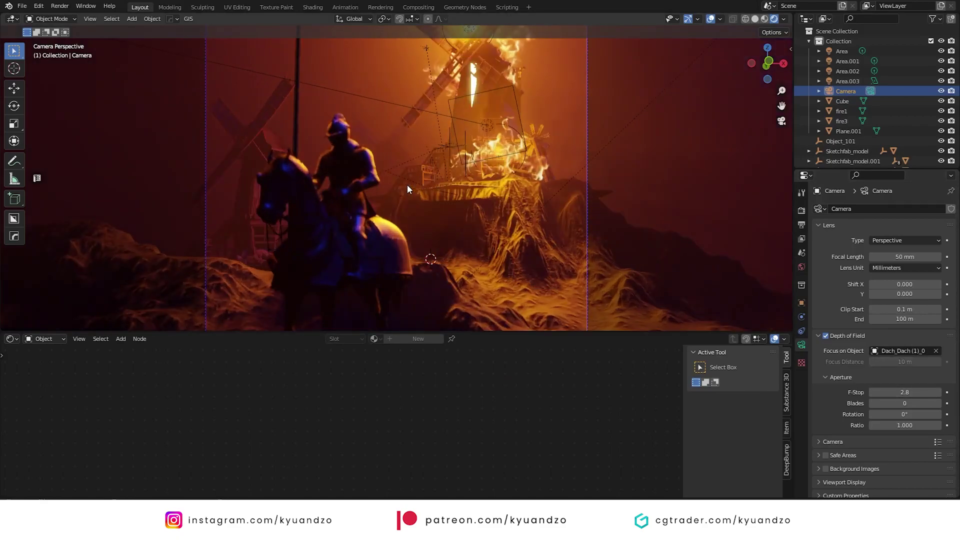
Enlarge the viewport and set the cube's Volume Scatter anisotropy to -0.750.
scroll(406, 184, "down", 4)
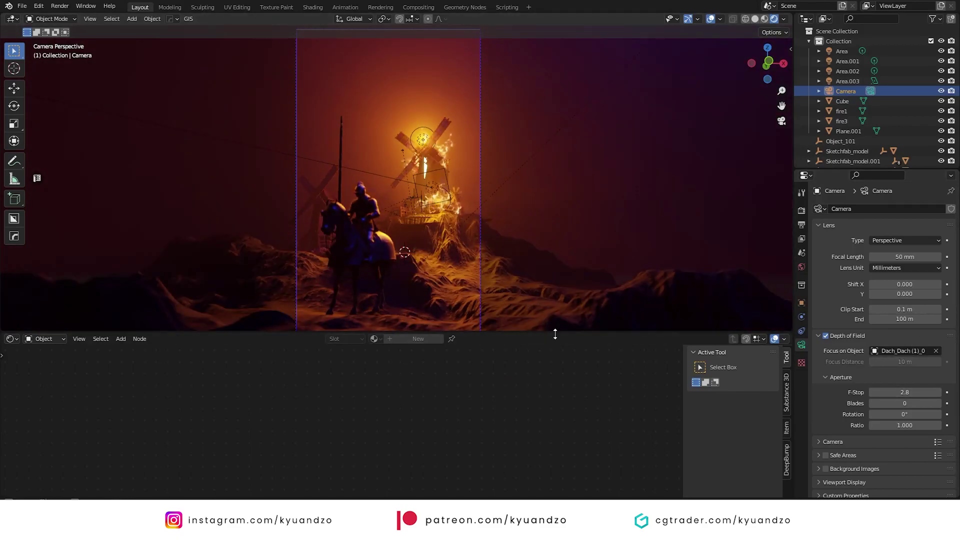
left_click_drag(555, 334, 555, 412)
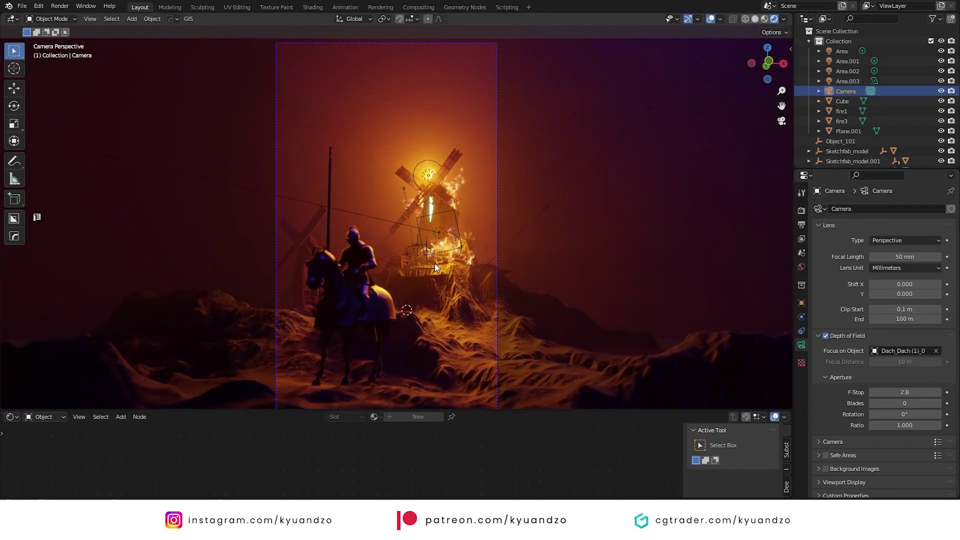
left_click(686, 235)
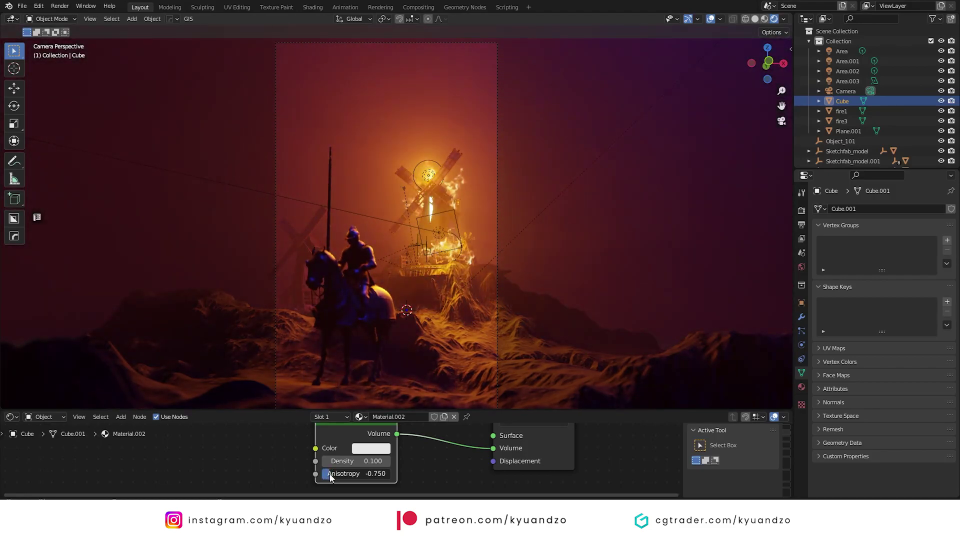
Change the color of the blue point light above the scene to a lighter blue.
scroll(571, 73, "down", 4)
left_click(572, 73)
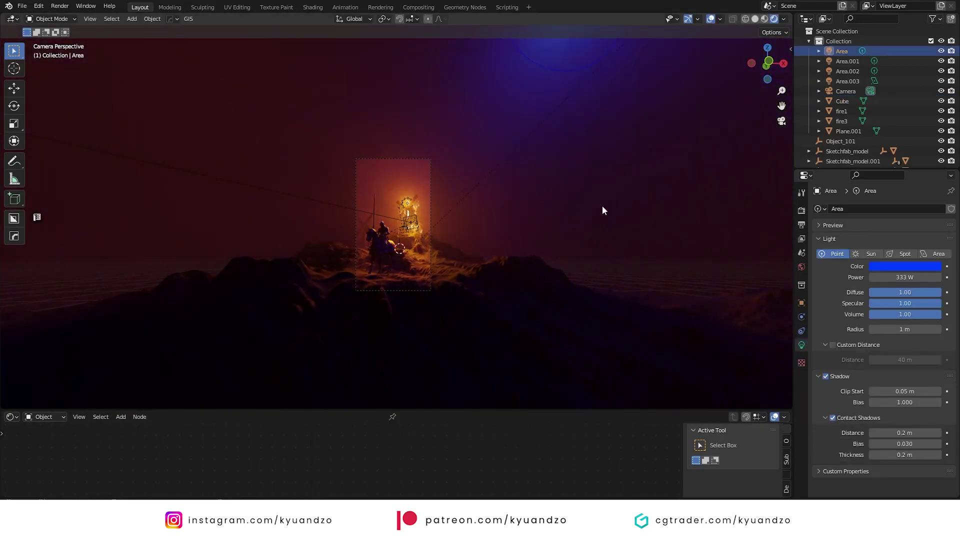
scroll(394, 262, "up", 5)
key("g")
right_click(428, 352)
left_click(904, 266)
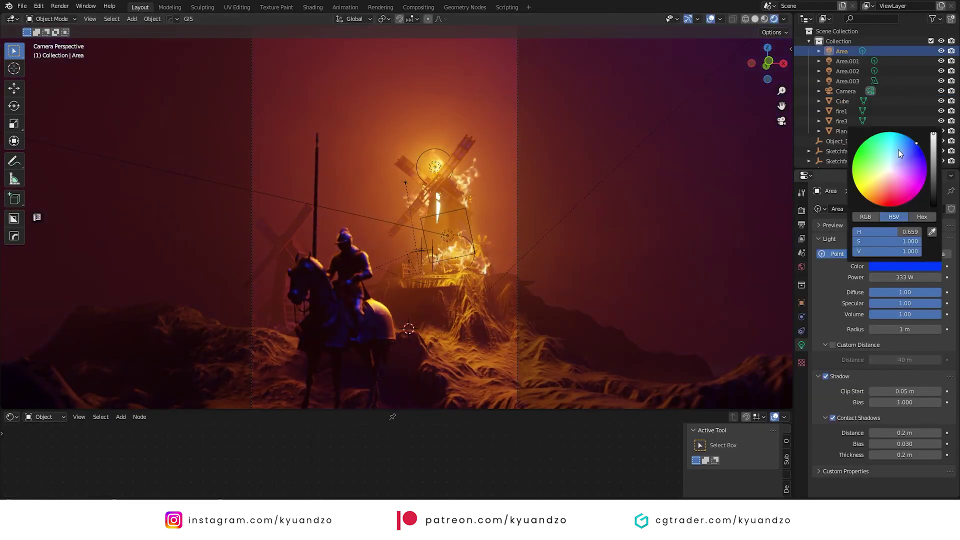
mouse_move(906, 144)
left_mouse_down()
mouse_move(882, 166)
mouse_move(898, 204)
mouse_move(897, 138)
mouse_move(876, 204)
mouse_move(890, 206)
mouse_move(925, 158)
mouse_move(911, 139)
left_mouse_up()
scroll(501, 219, "down", 4)
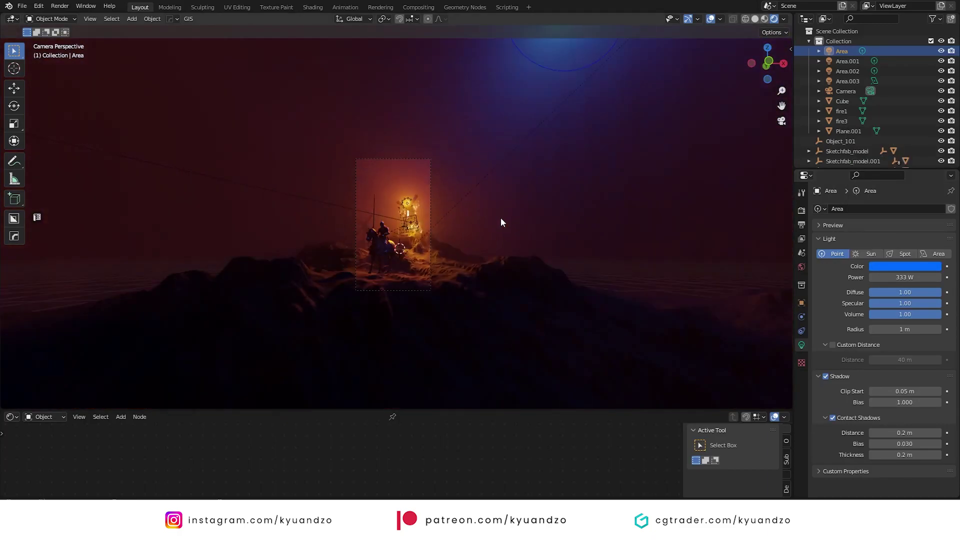
scroll(502, 221, "up", 8)
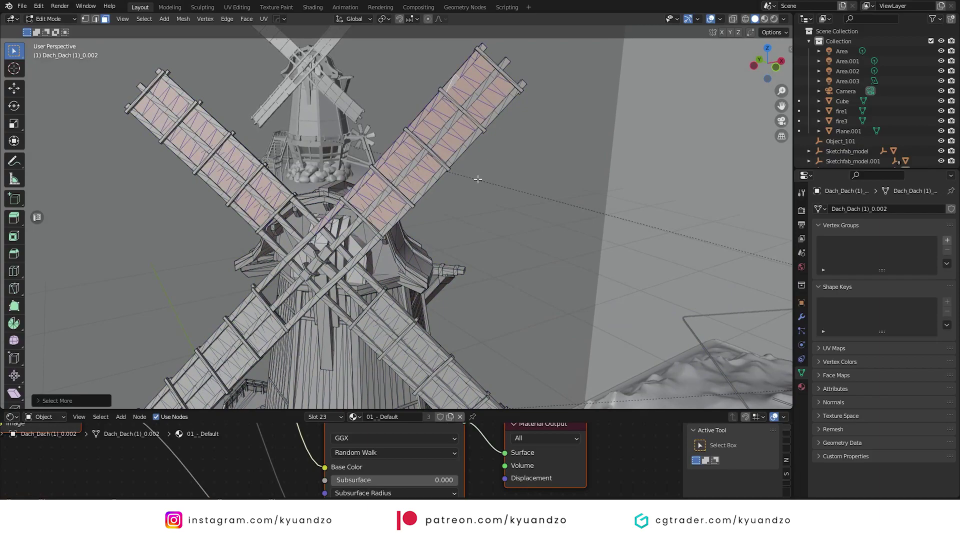
Separate the selected sail panels from the duplicated windmill's mesh.
middle_click_drag(390, 322, 370, 186)
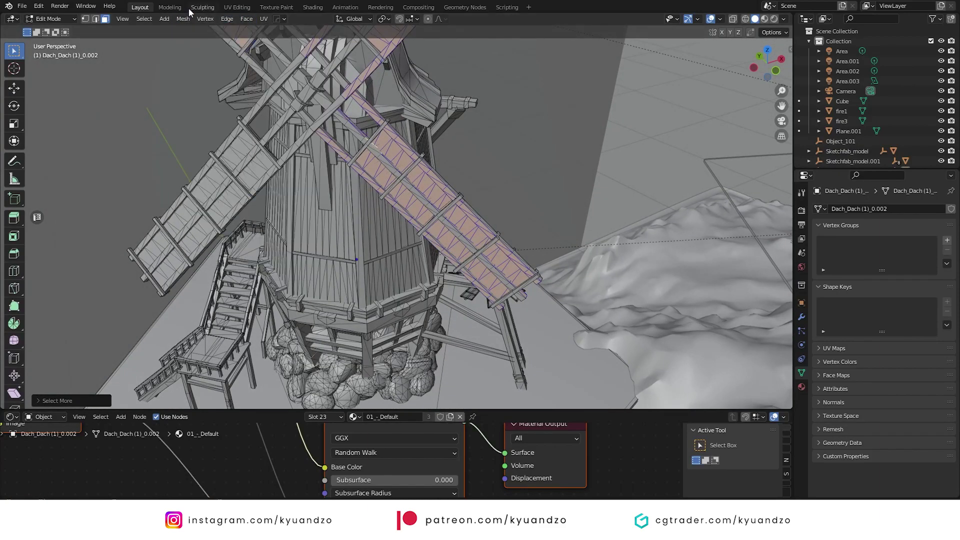
left_click(183, 19)
left_click(200, 110)
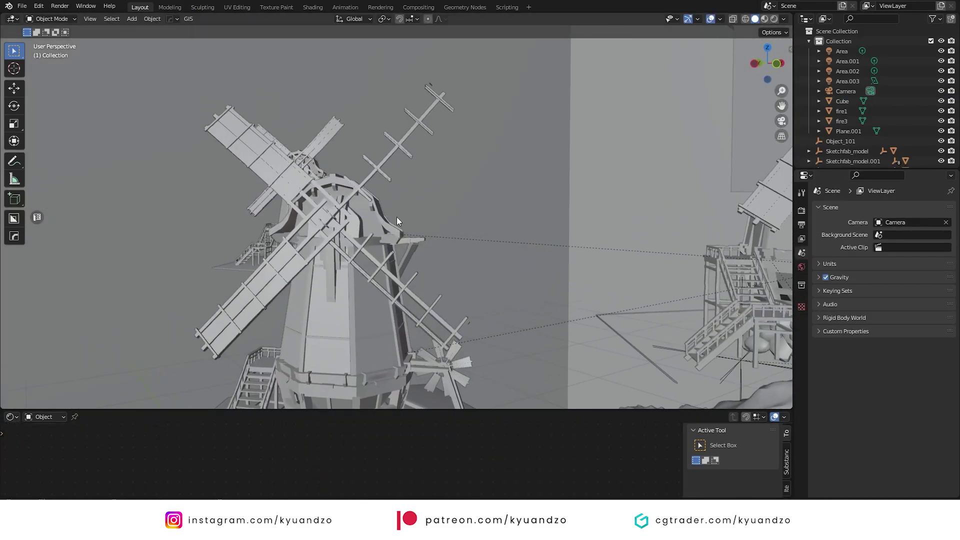
Separate the bare frames of the duplicated windmill's two stripped sails and select the broken-off piece.
left_click_drag(363, 190, 479, 306)
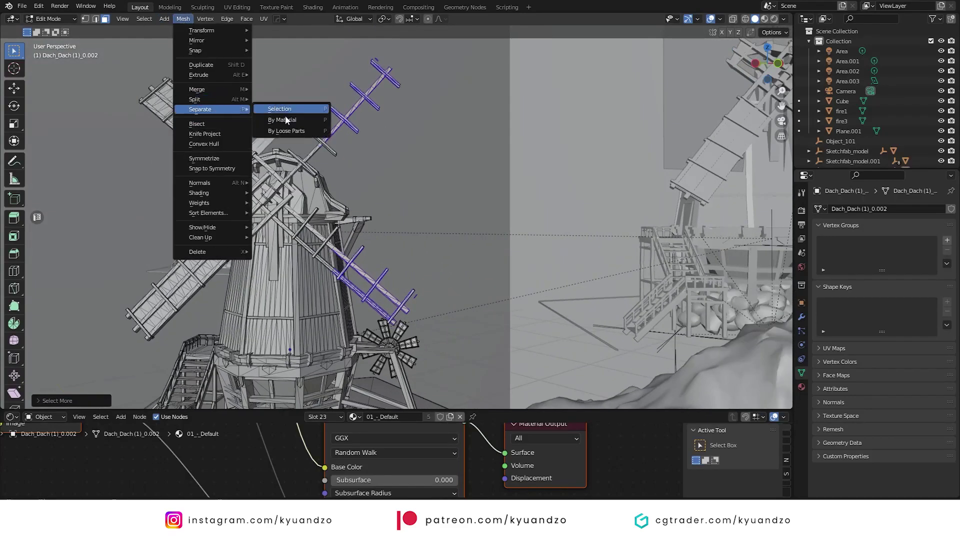
left_click(325, 103)
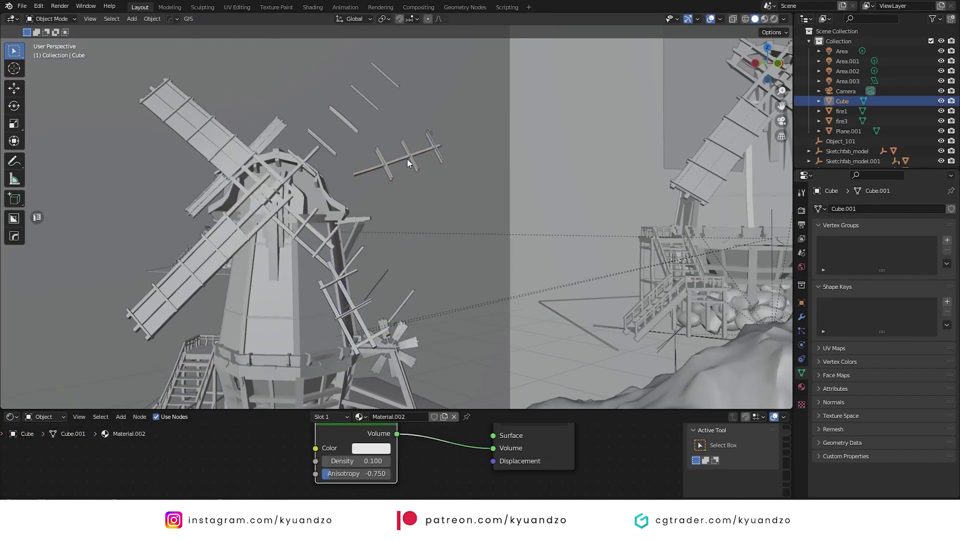
left_click(407, 163)
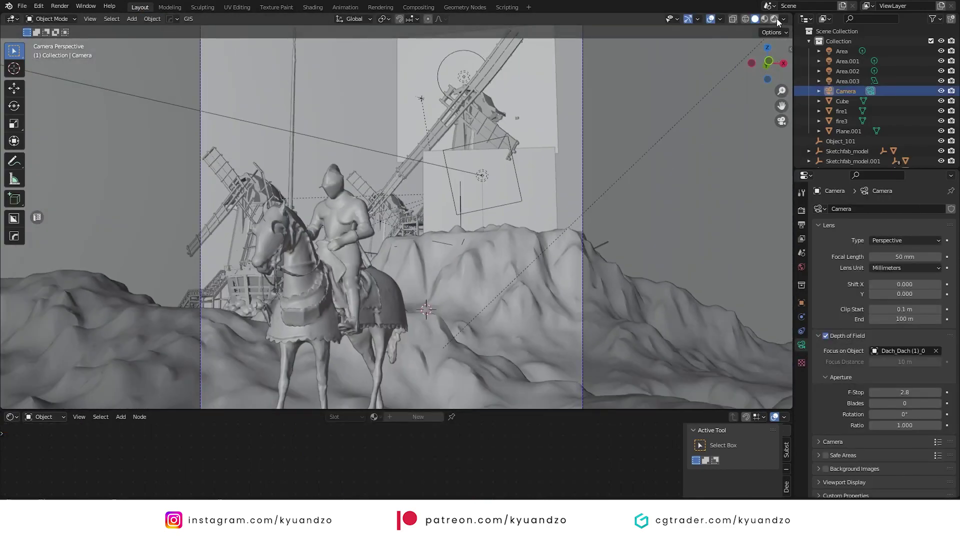
Switch to rendered shading and delete panel geometry from the duplicated windmill's upper sail, leaving a damaged wooden frame.
left_click(774, 19)
left_click(283, 164)
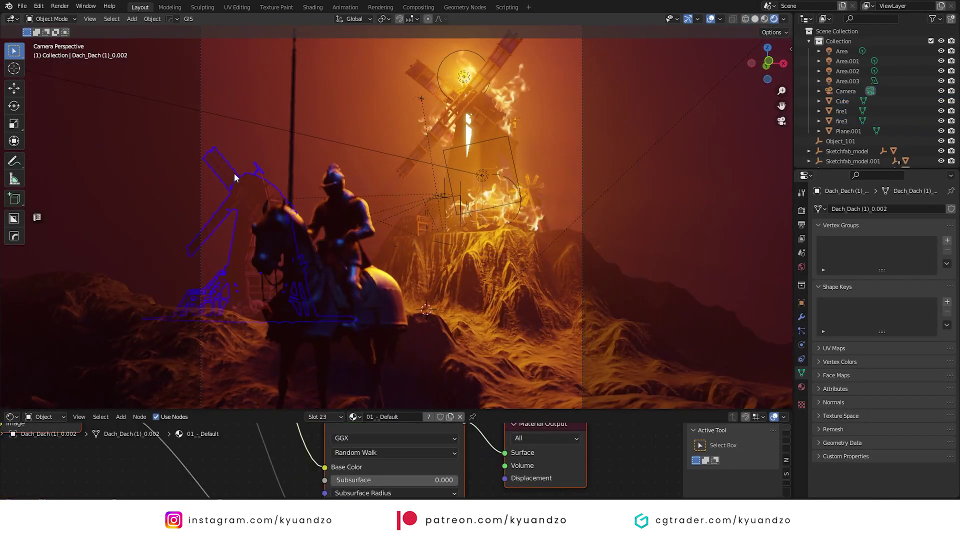
scroll(235, 178, "up", 5)
key("Tab")
left_click_drag(255, 120, 349, 204)
key("ctrl+z")
key("ctrl+z")
key("ctrl+shift+z")
key("ctrl+shift+z")
left_click_drag(272, 125, 325, 181)
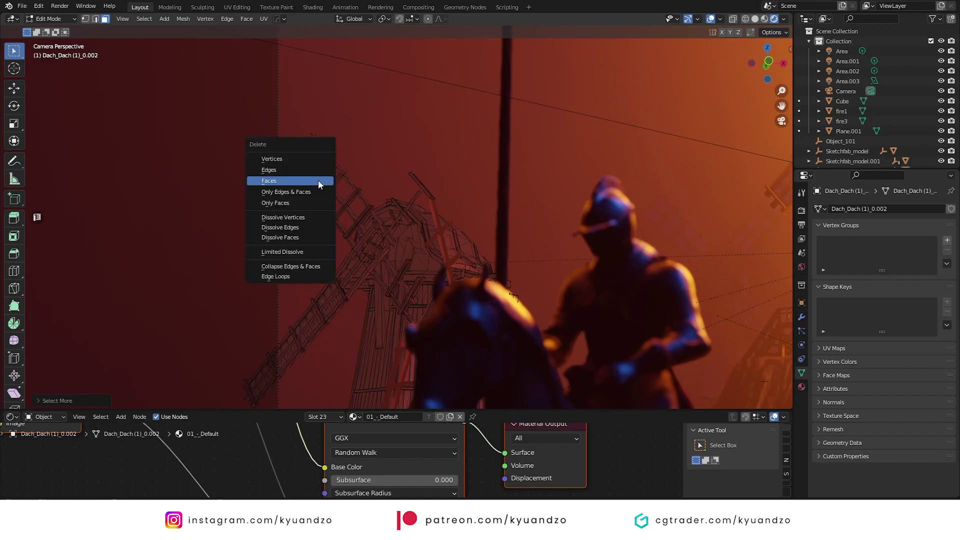
key("1")
key("x")
left_click(326, 144)
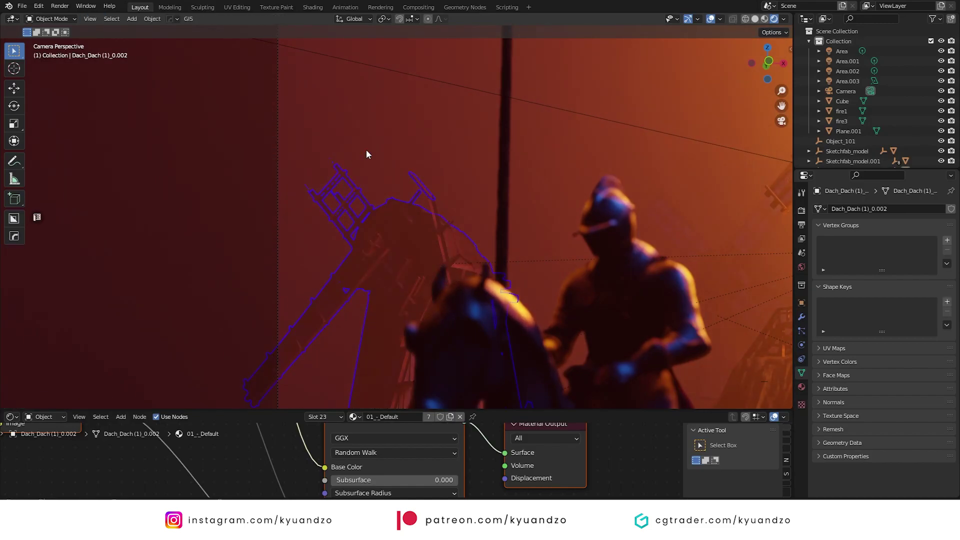
key("Tab")
left_click(366, 149)
scroll(247, 170, "up", 3)
key("Tab")
key("alt+q")
right_click(289, 128)
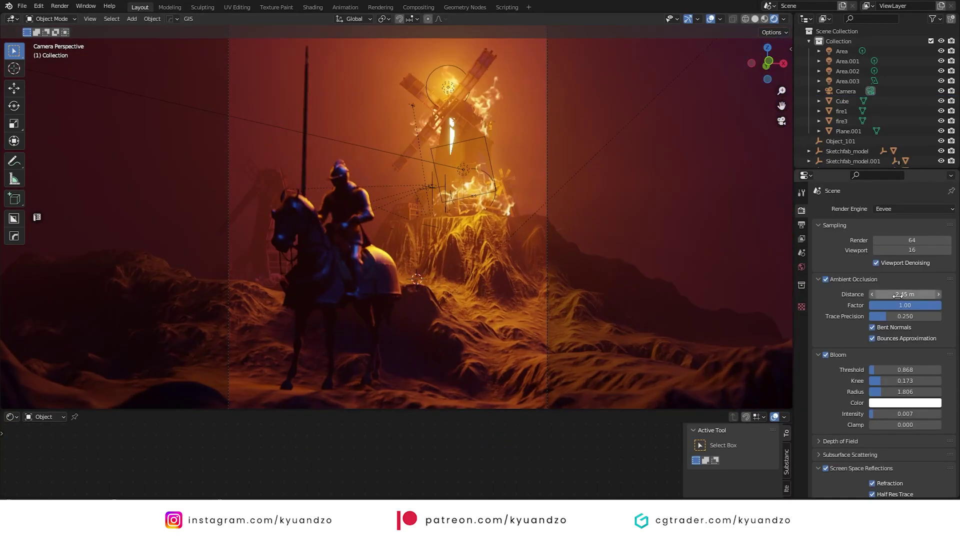
Set the trace precision of the Eevee screen space reflections to 0.400.
scroll(844, 344, "down", 5)
left_click(838, 335)
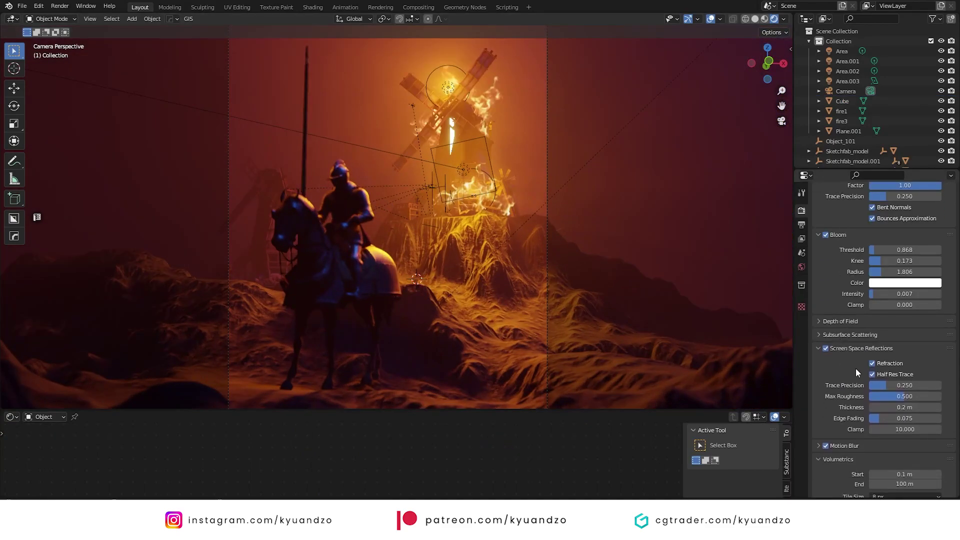
scroll(854, 367, "down", 5)
left_click_drag(886, 283, 897, 283)
scroll(839, 349, "down", 2)
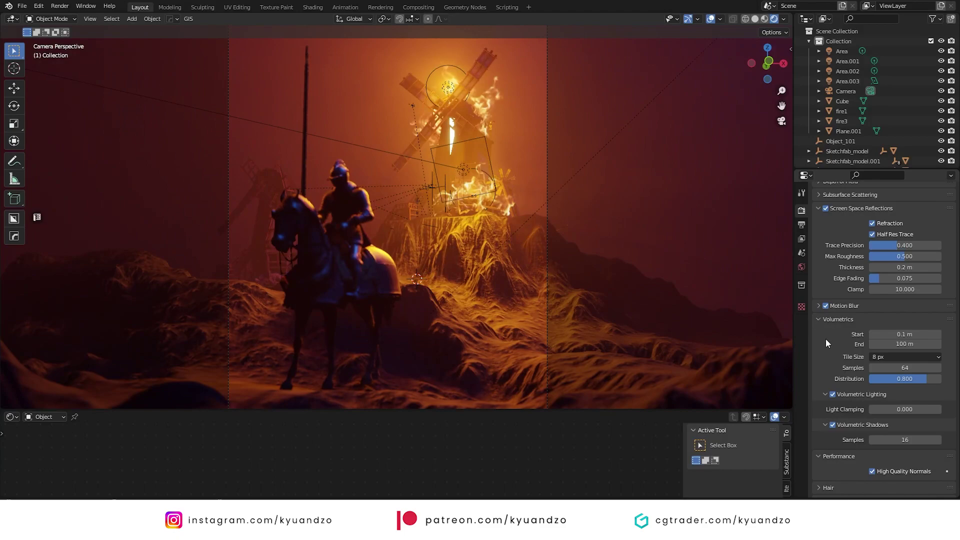
Set the volumetric shadows samples to 32.
scroll(826, 340, "down", 3)
left_click(899, 296)
left_click(887, 332)
scroll(835, 292, "down", 1)
scroll(835, 293, "down", 1)
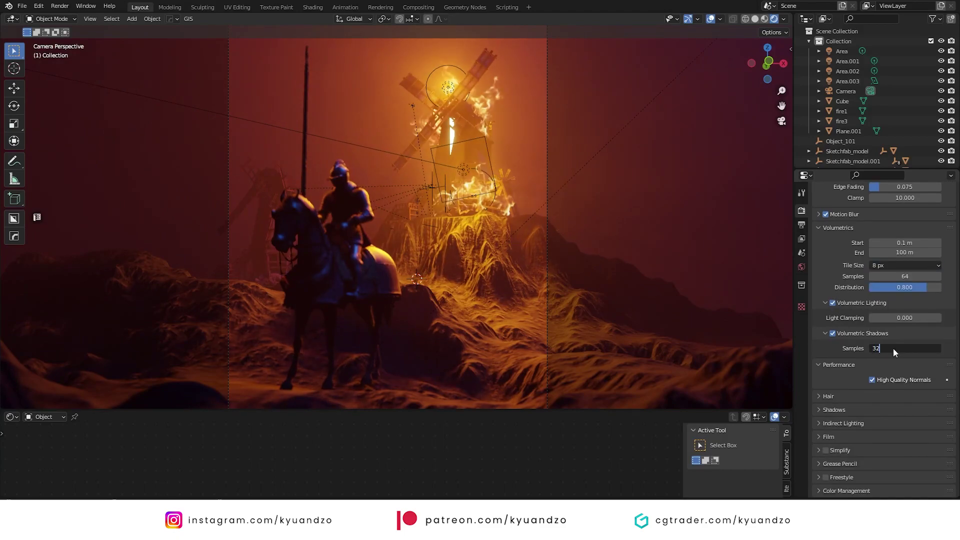
Bring up the Eevee shadow settings and switch the viewport to solid shading.
left_click(821, 411)
scroll(834, 371, "down", 3)
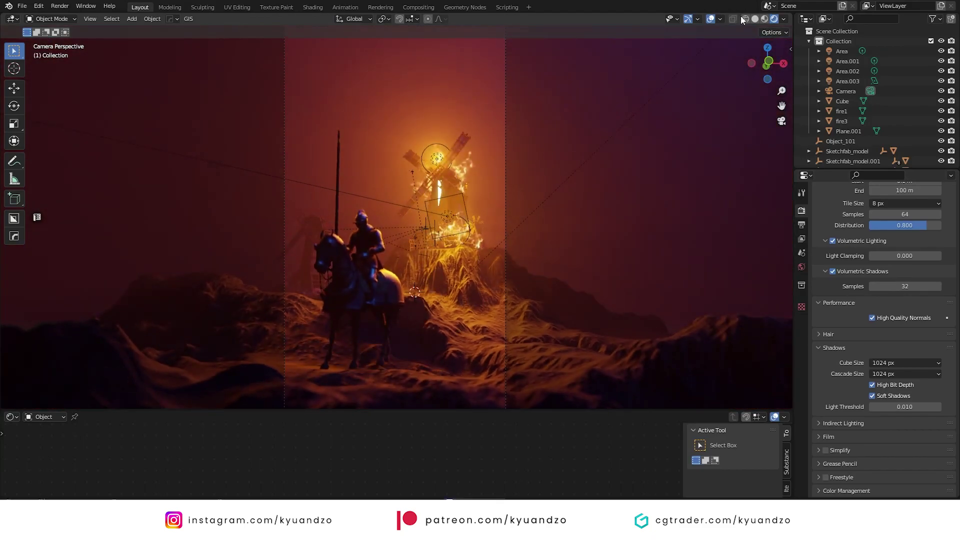
left_click(754, 19)
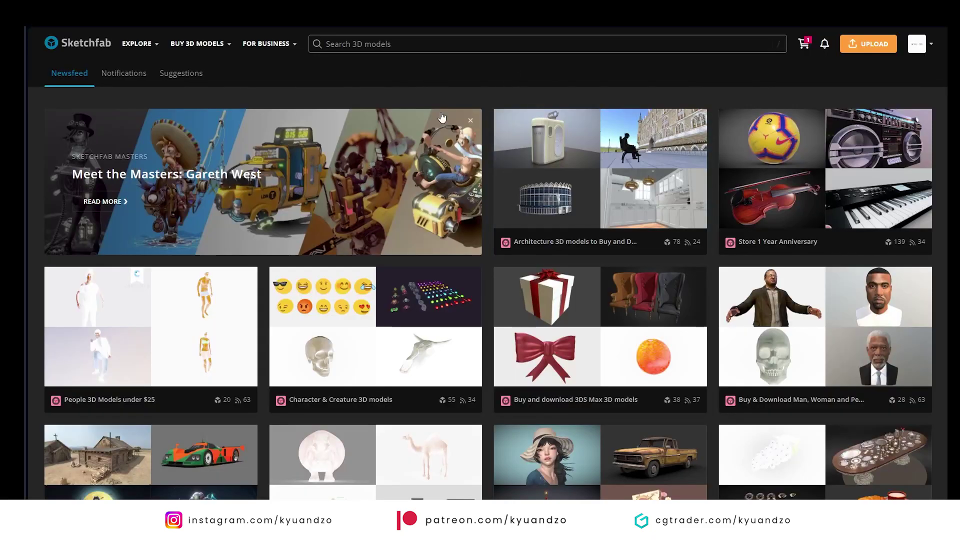
Search Sketchfab for bushes, open the FantasyAssets - Vol3: Trees and Bushes model and start its download.
left_click(375, 45)
type("bushes")
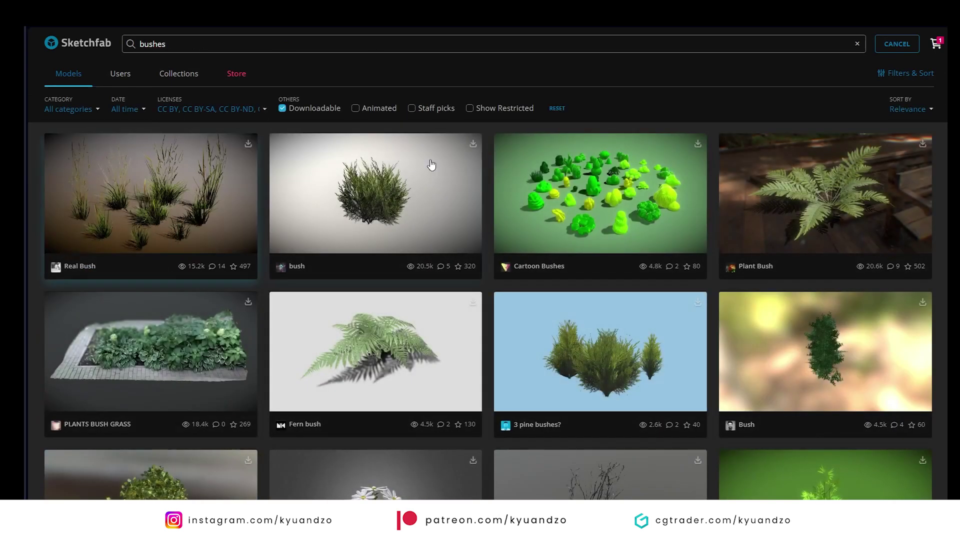
scroll(434, 146, "down", 4)
scroll(434, 146, "down", 12)
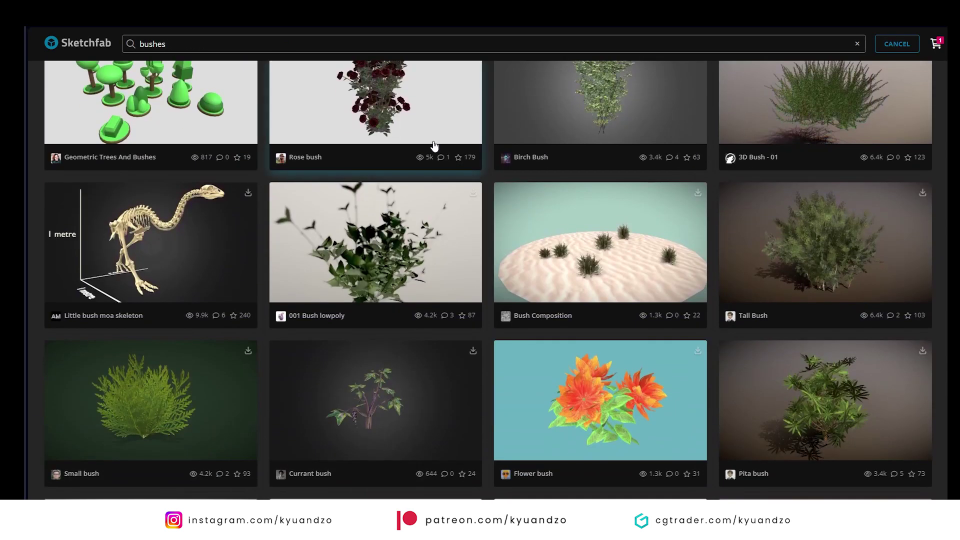
scroll(461, 214, "down", 15)
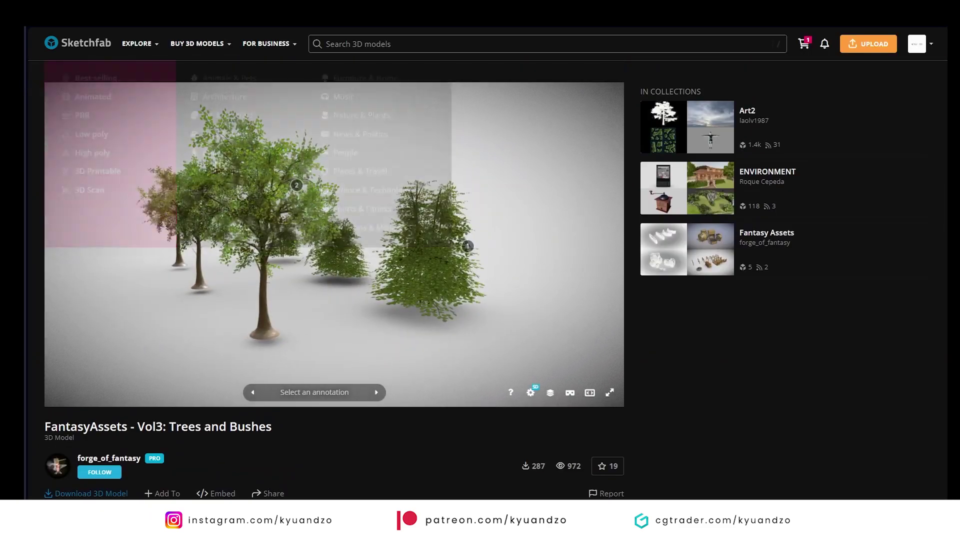
scroll(376, 382, "down", 2)
scroll(376, 382, "down", 3)
left_click(70, 245)
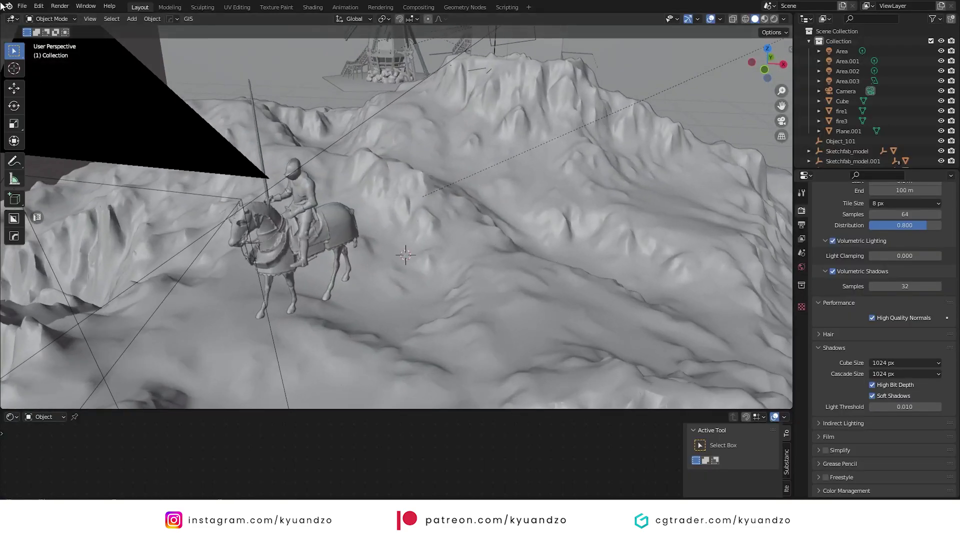
In Blender, import the downloaded trees and bushes model and scale it down beside the rocky terrain.
left_click(22, 6)
scroll(479, 234, "down", 4)
key("shift+grave")
key("w")
key("d")
left_click(397, 217)
key("s")
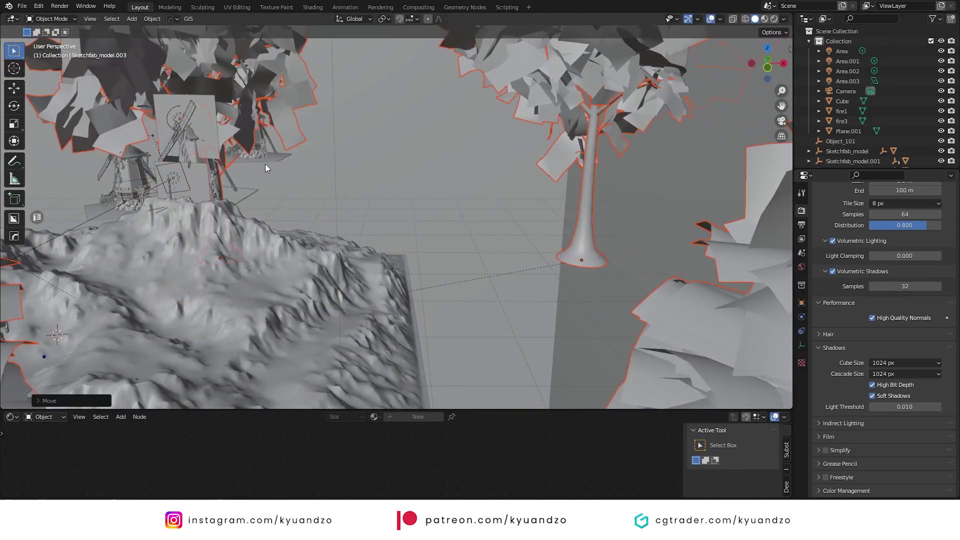
left_click(302, 255)
Move the imported trees and bushes along X and Y clear of the terrain's edge and adjust their scale.
key("g")
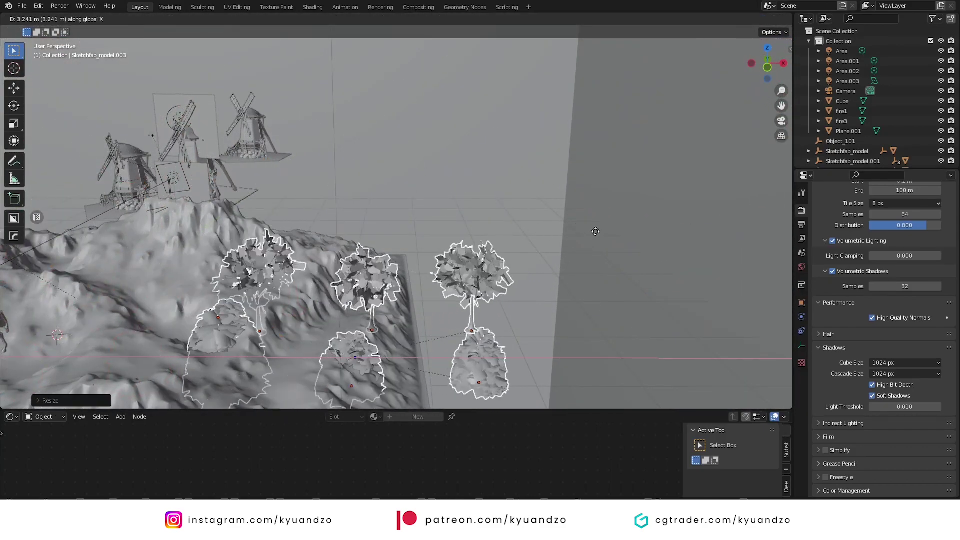
left_click(462, 245)
scroll(462, 245, "up", 3)
scroll(462, 245, "down", 3)
key("s")
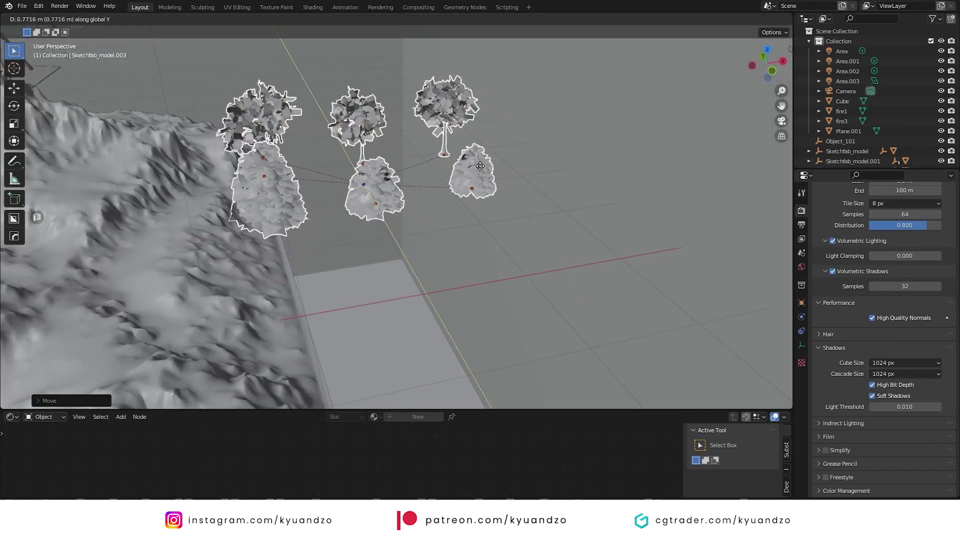
left_click(561, 147)
Move a bush along Y and bring a tree from the imported set onto the rocky hill near the horseman.
left_click(471, 169)
key("g")
key("y")
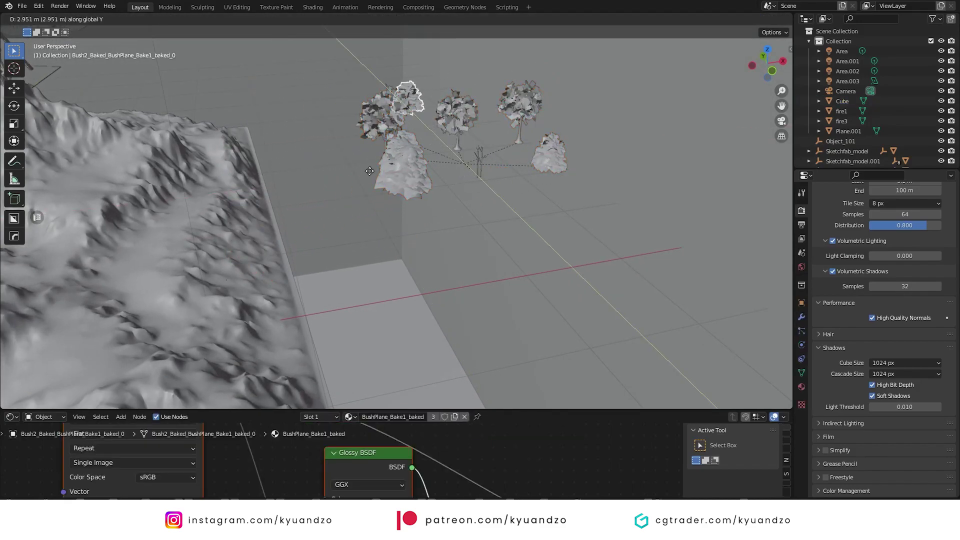
key("g")
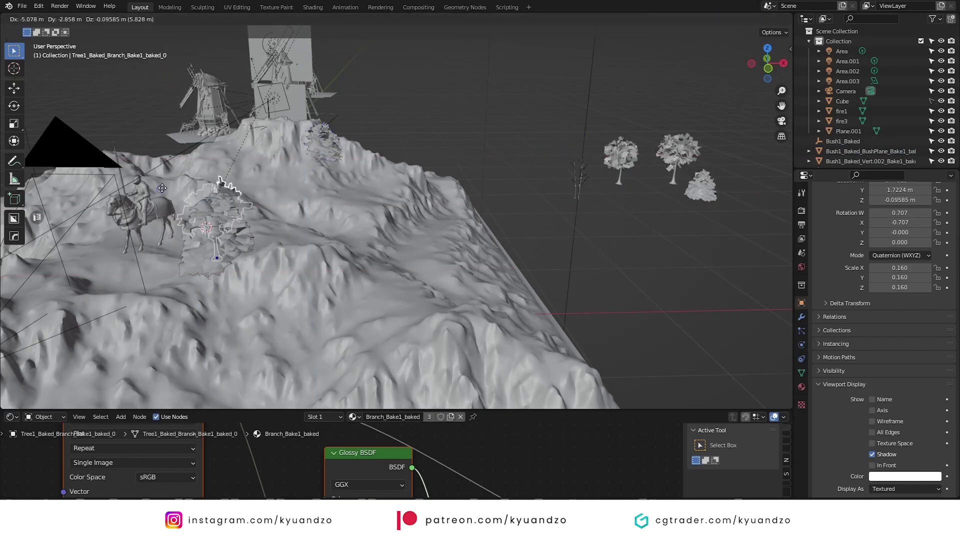
Move the bare branches onto the hill and reposition the small tree behind the horseman in the camera view.
left_click(578, 192)
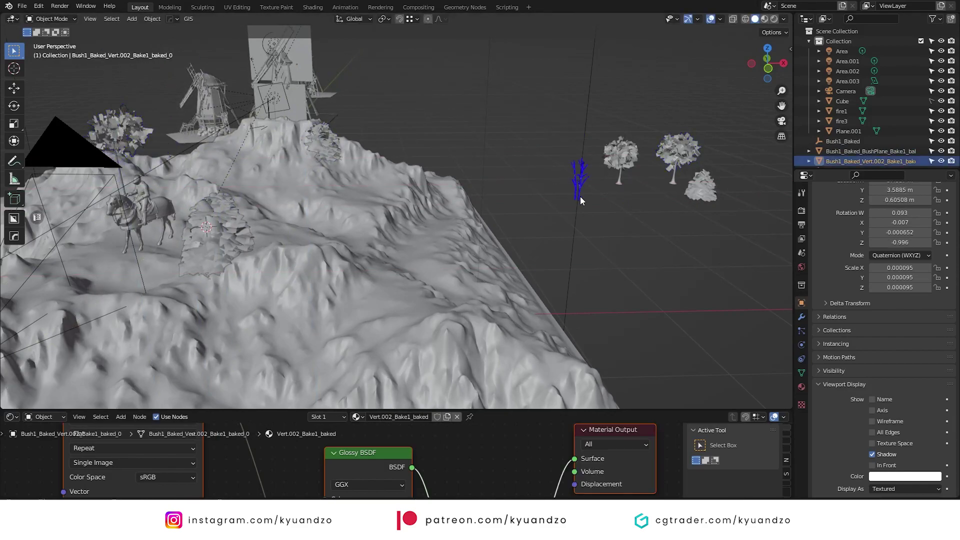
key("g")
left_click(338, 158)
left_click(245, 152)
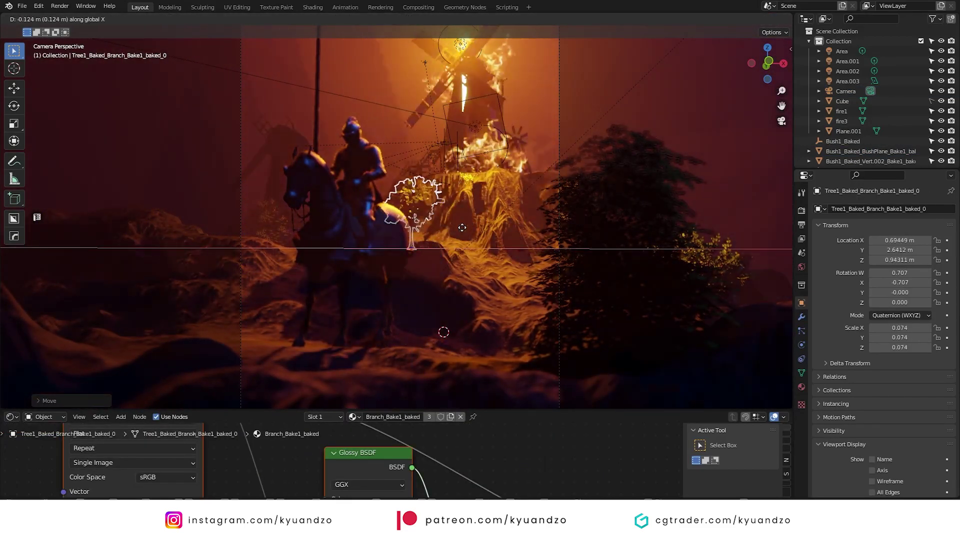
key("z")
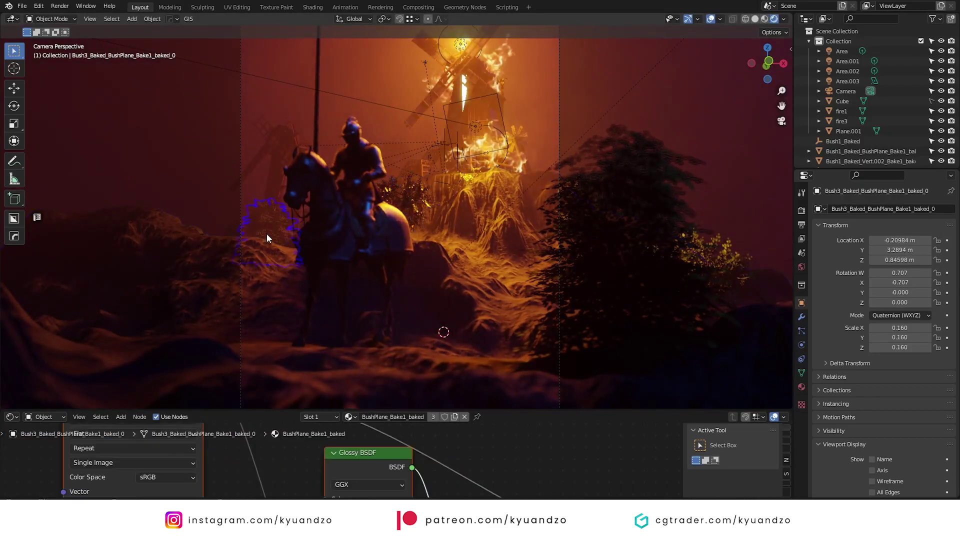
Duplicate the bush behind the horse's head twice, placing one copy in the left foreground and one behind the horse's legs.
key("shift+d")
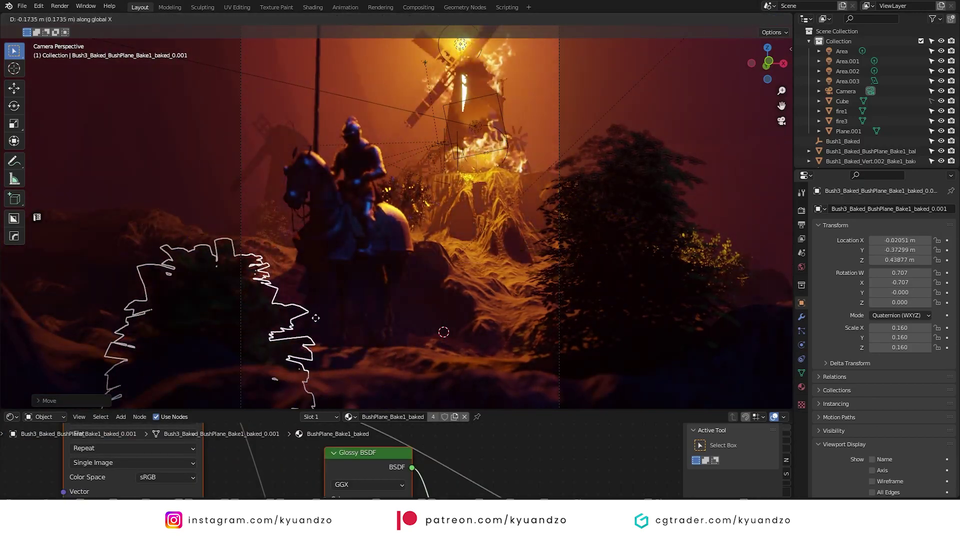
left_click(327, 358)
key("shift+d")
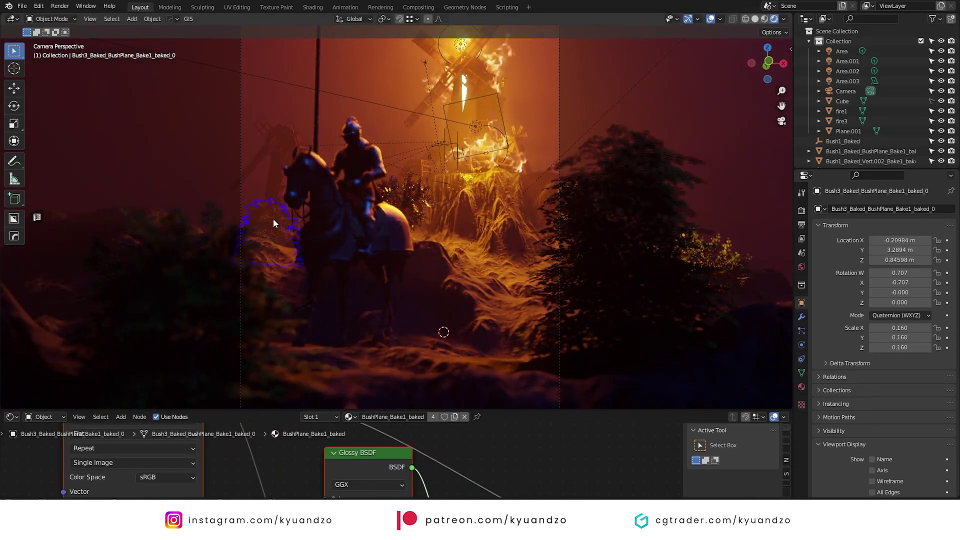
key("x")
left_click(502, 297)
key("s")
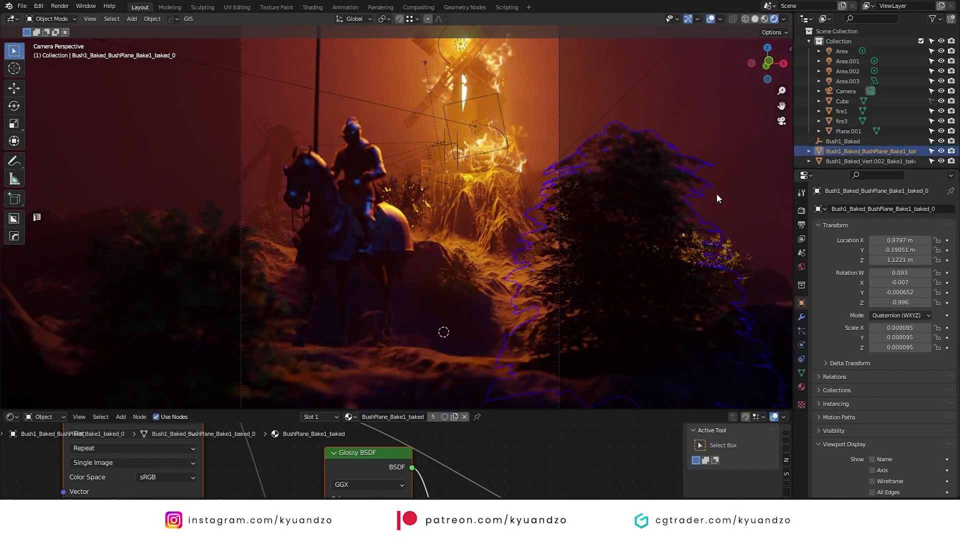
key("ctrl+z")
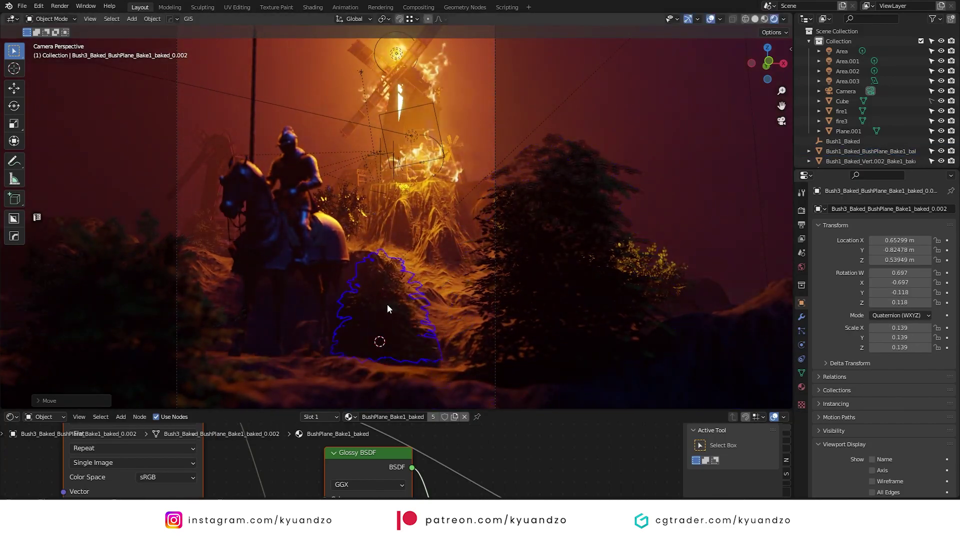
Duplicate the large right-hand bush, scale the copy down and move it back along Y toward the burning windmill.
left_click(628, 220)
key("shift+d")
key("y")
left_click(336, 232)
key("g")
left_click(421, 147)
key("s")
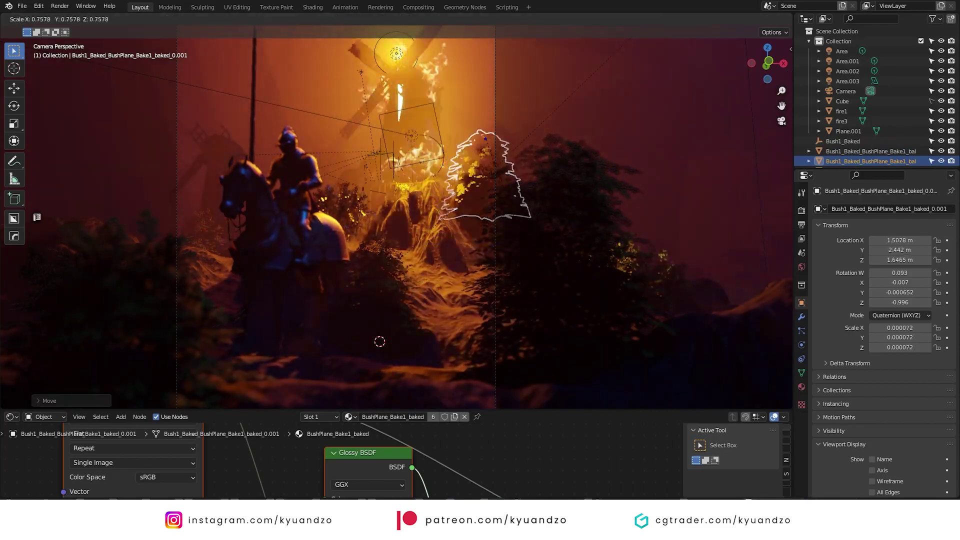
left_click(482, 221)
key("g")
key("y")
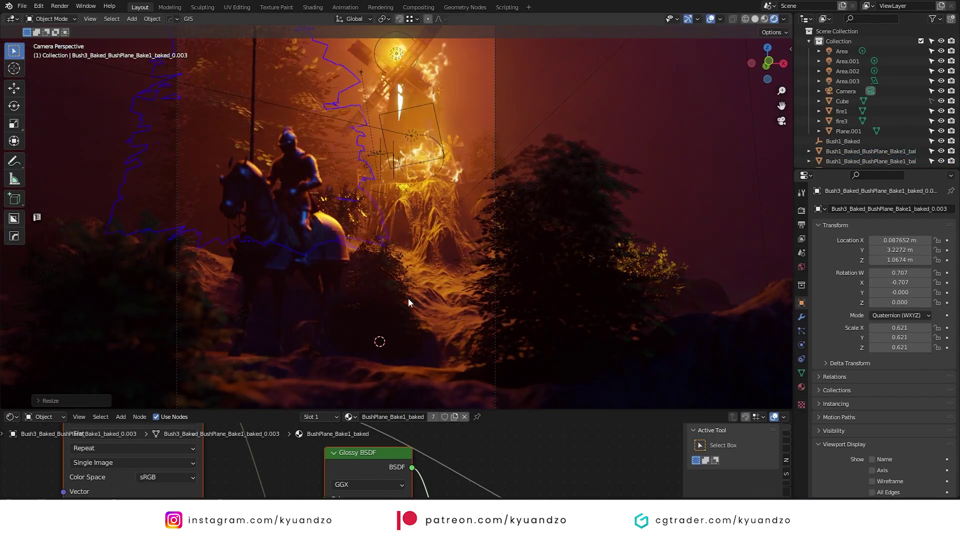
Move the enlarged bush copy along X and Y into the distant background behind the horseman's lance.
key("g")
key("x")
left_click(300, 225)
key("g")
key("y")
left_click(320, 200)
key("g")
left_click(363, 87)
key("g")
key("y")
left_click(322, 161)
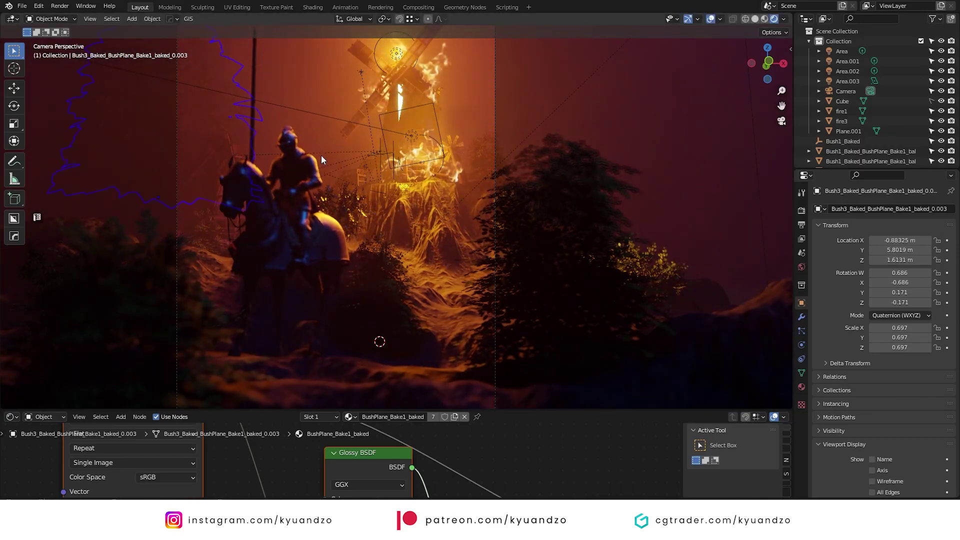
Rotate the foliage on the right side of the camera frame about Z and clear the selection.
scroll(512, 138, "down", 3)
middle_click_drag(362, 255, 396, 231, "shift")
left_click(522, 200)
key("r")
key("z")
left_click(511, 236)
key("alt+a")
scroll(510, 237, "up", 2)
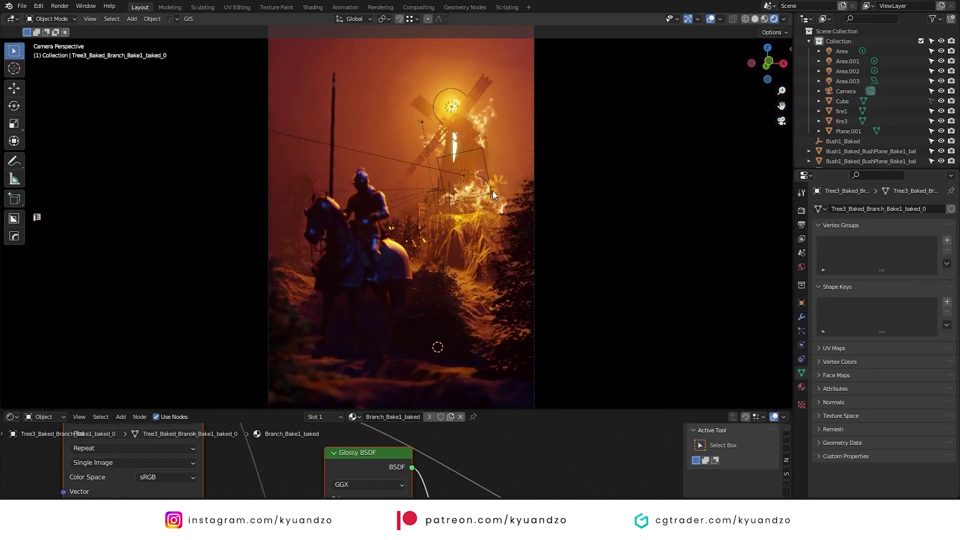
Move the large right foreground bush along X and lower it along Z.
key("g")
key("x")
left_click(492, 315)
key("g")
key("z")
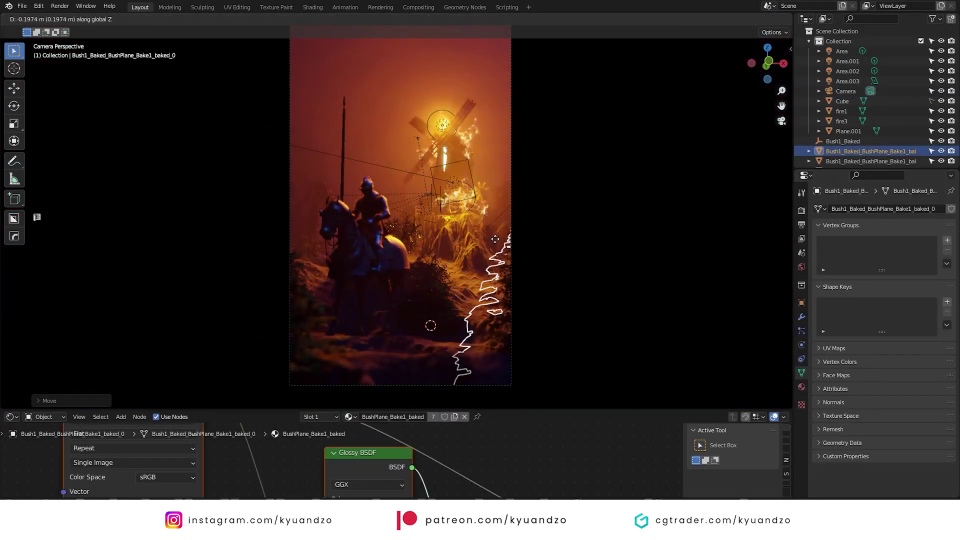
Duplicate the right foreground bush, rotate the copy about Y and place it as foliage overhanging the frame's upper right corner.
key("shift+d")
left_click(503, 165)
key("r")
key("y")
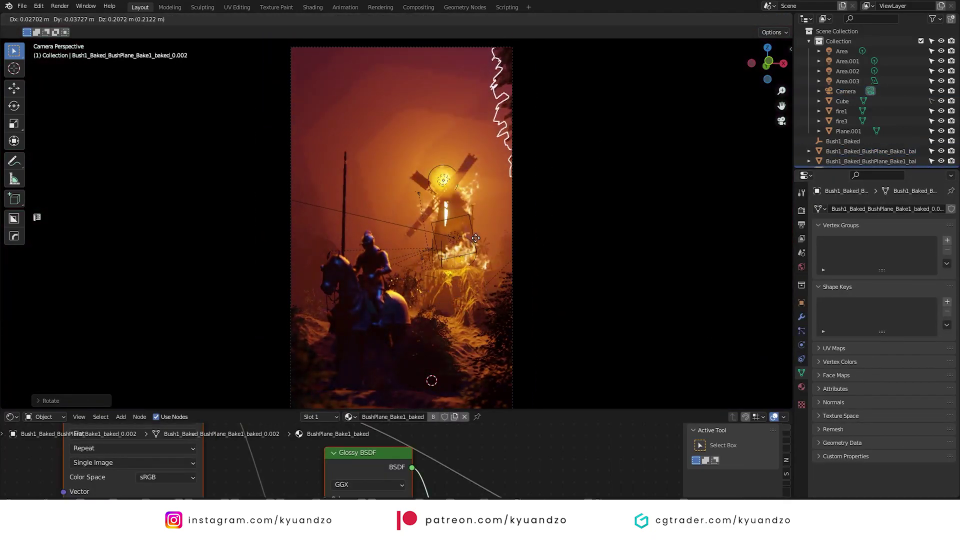
left_click(505, 165)
key("g")
right_click(560, 165)
middle_click_drag(560, 170, 629, 204)
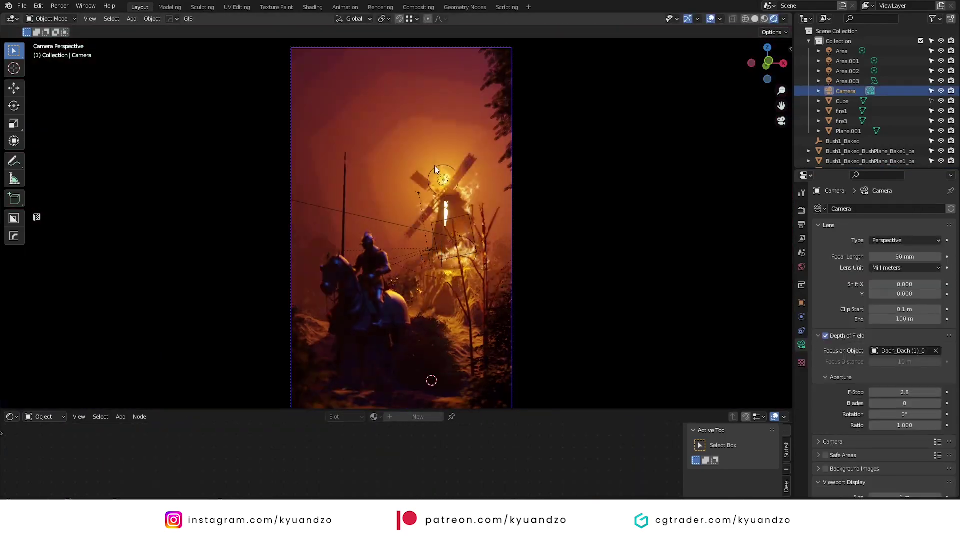
Rotate the bare branches and move them into the overhanging foliage in the frame's upper right corner.
key("r")
left_click(381, 180)
key("g")
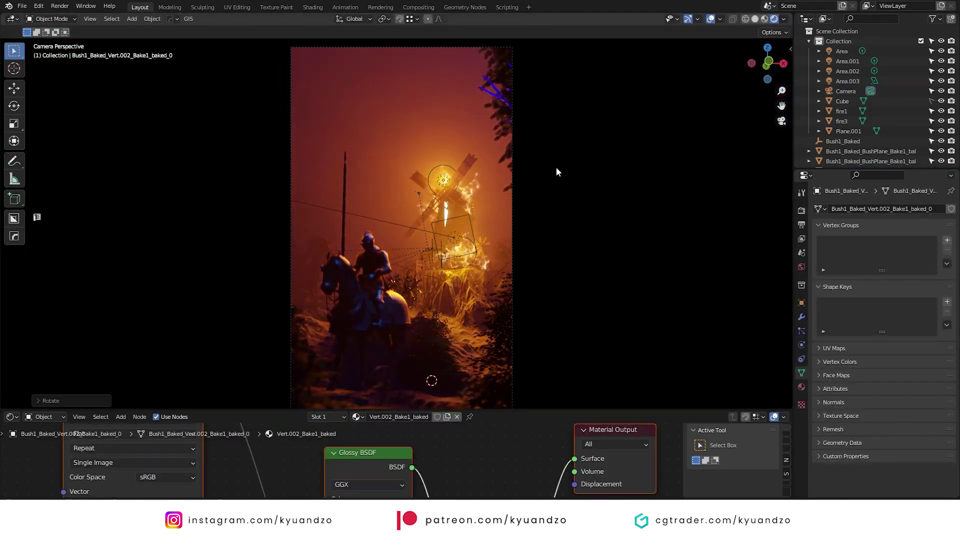
left_click(478, 165)
left_click(500, 116)
key("Delete")
left_click(493, 143)
key("g")
key("y")
left_click(530, 195)
key("g")
key("z")
right_click(538, 210)
key("ctrl+z")
key("ctrl+z")
key("ctrl+z")
key("ctrl+z")
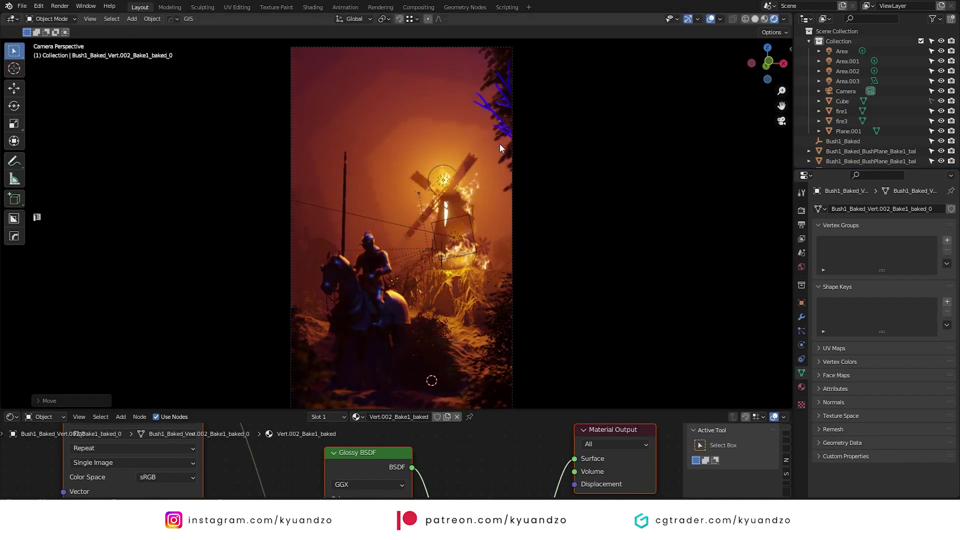
Rotate the overhanging foliage in the frame's upper right corner about Z.
left_click(447, 200)
left_click(498, 150)
key("r")
key("z")
left_click(394, 207)
Hide the overhanging foliage in the frame's upper right corner.
left_click(440, 160)
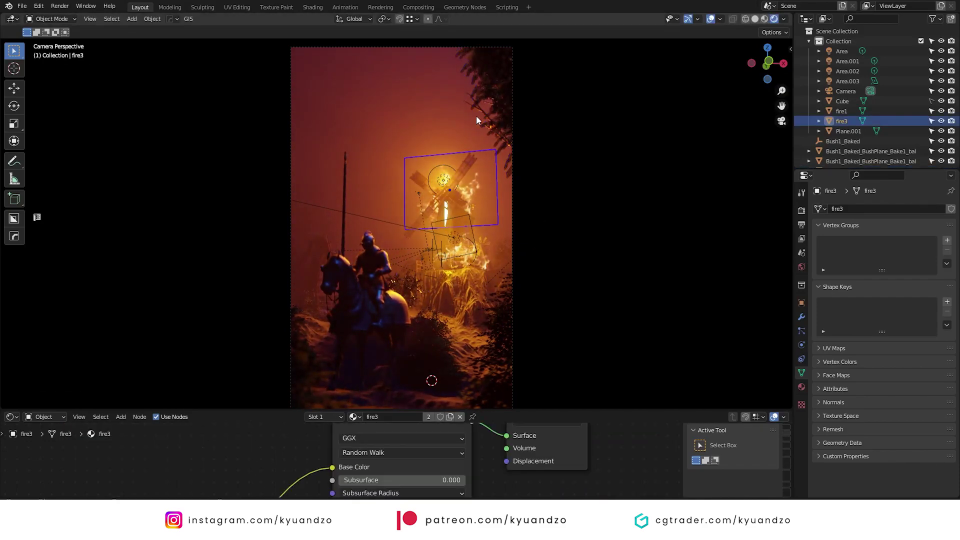
left_click(474, 131)
key("h")
scroll(410, 285, "down", 2)
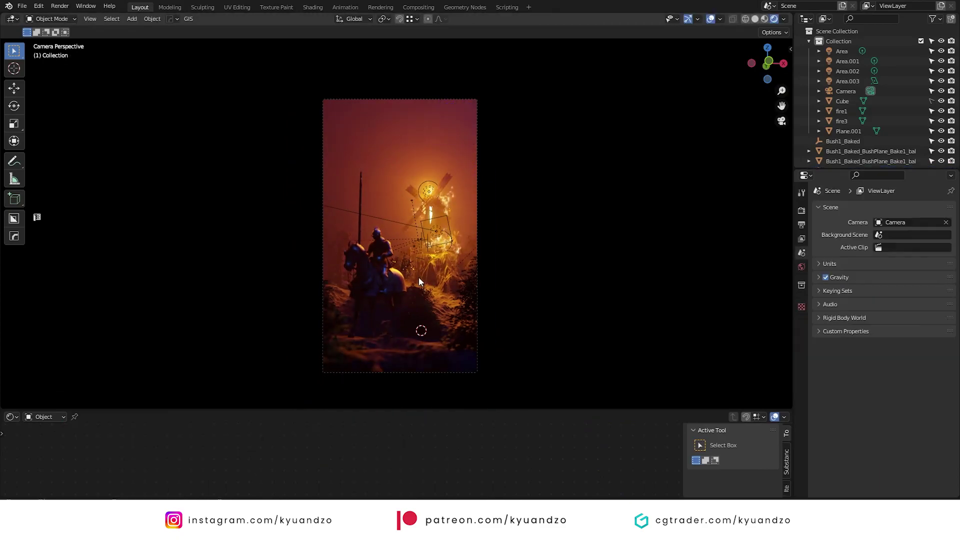
scroll(406, 267, "up", 4)
scroll(409, 236, "down", 4)
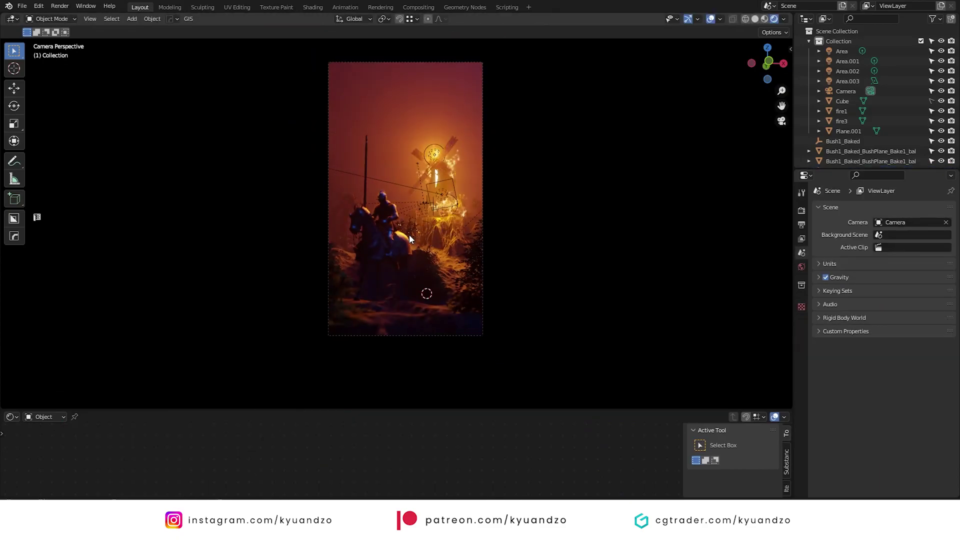
scroll(409, 235, "up", 4)
middle_click_drag(488, 112, 475, 221, "shift")
In Discord's Midjourney Bot chat, submit the /imagine prompt "very dark night stormy, real photo, sky --ar 12:16".
type("/")
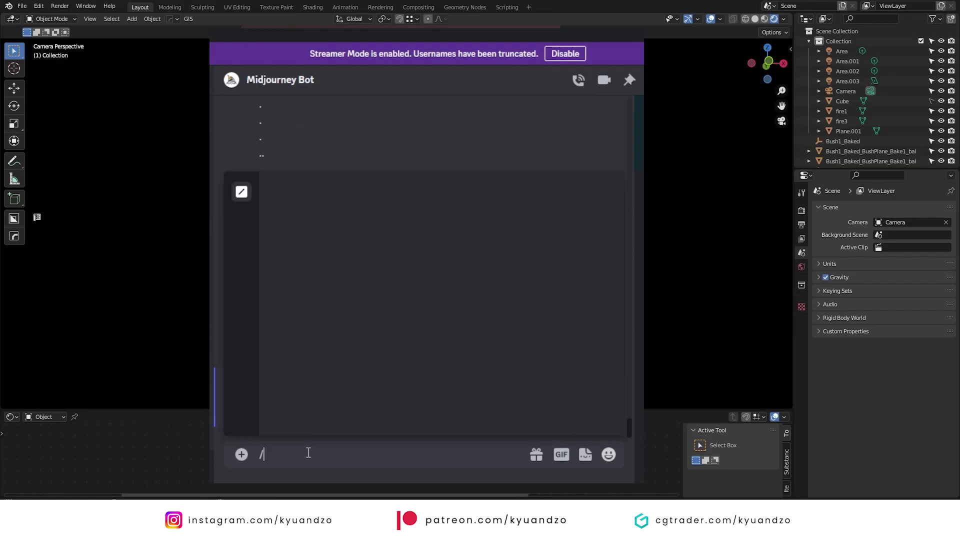
key("Return")
type("very dark night st")
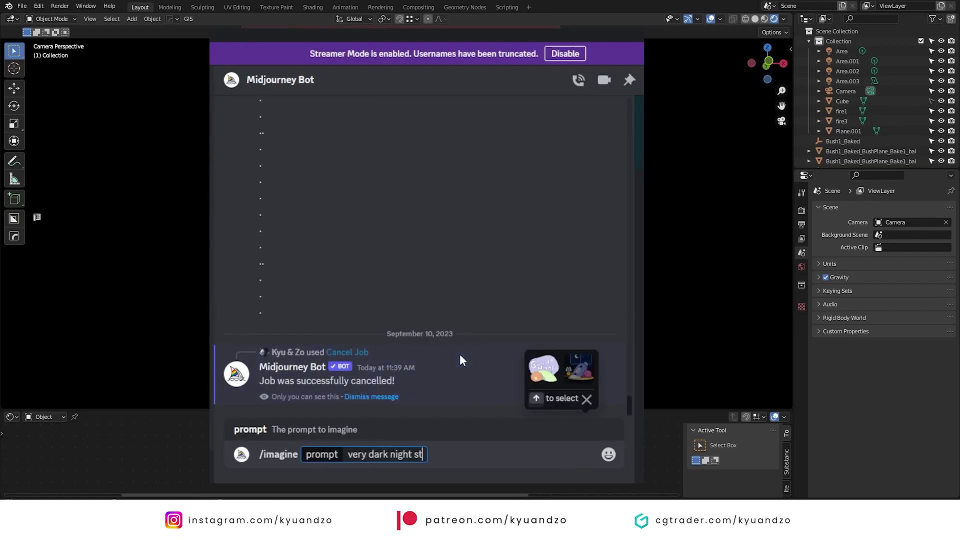
type("ormy, real photo, sky")
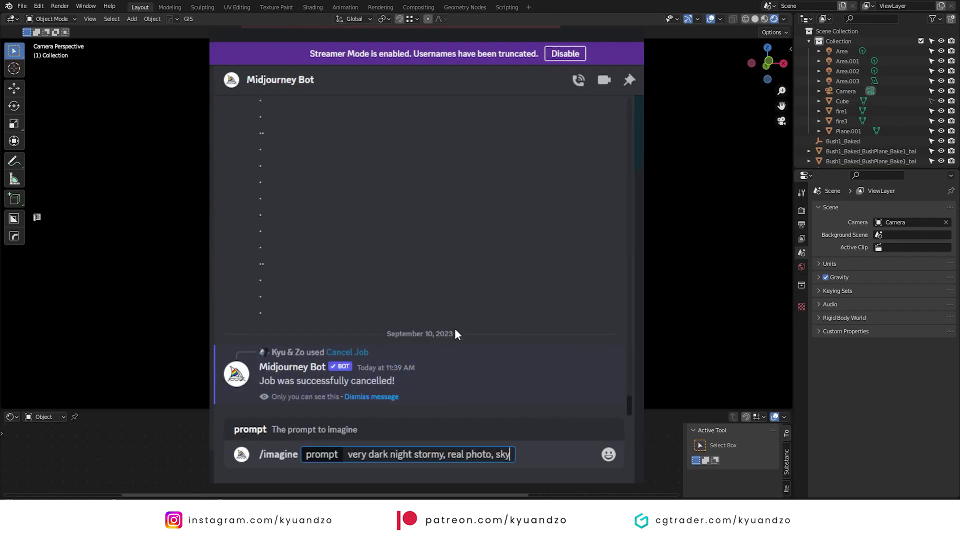
type(" --ar 12")
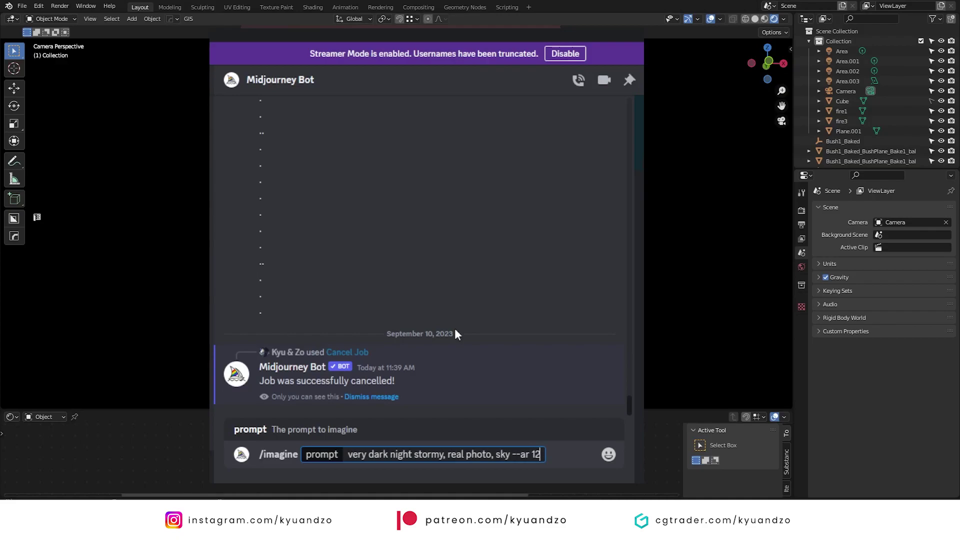
type(":16")
key("Return")
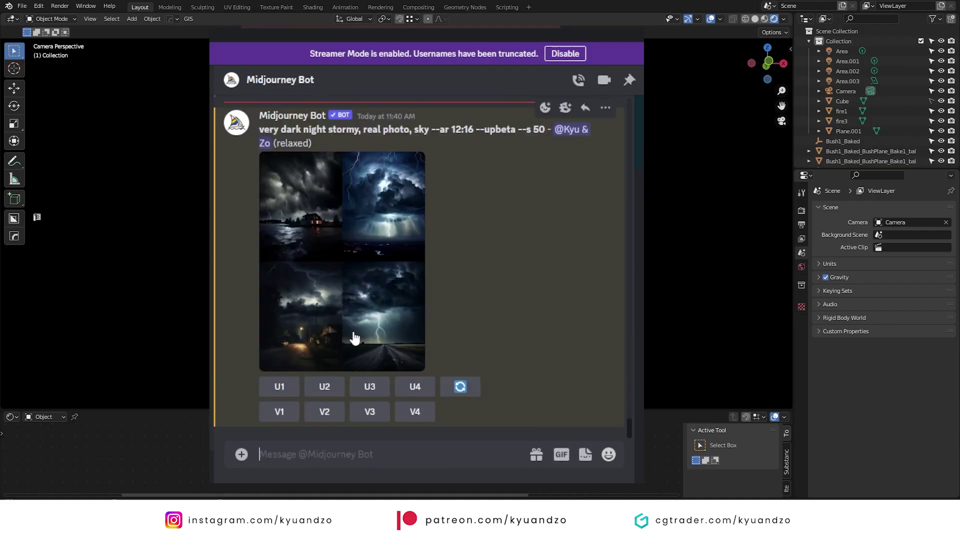
Preview a generated storm sky, close it, and rerun the image prompt as "very dark night, real photo, sky --ar 12:16 --upbeta --s 50".
left_click(380, 233)
left_click(592, 305)
left_click(460, 386)
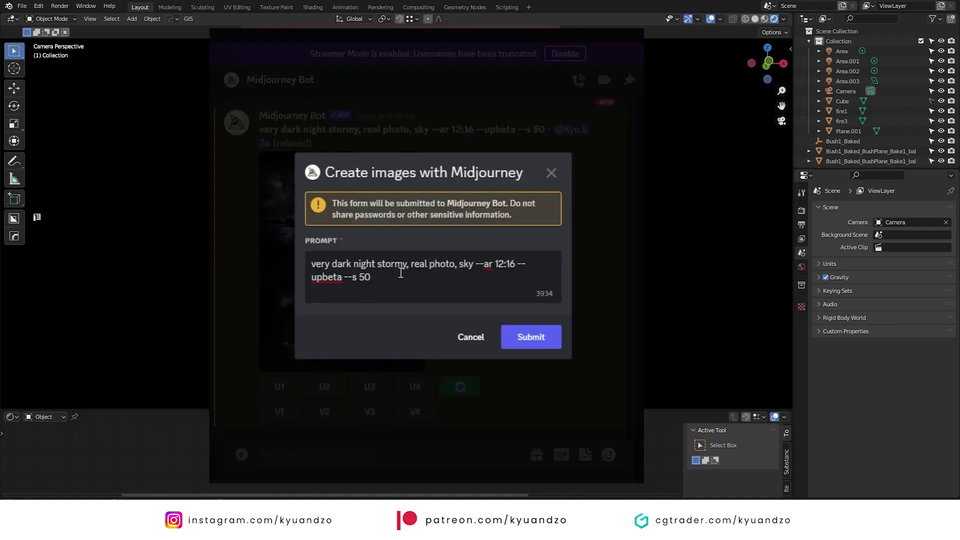
left_click(530, 339)
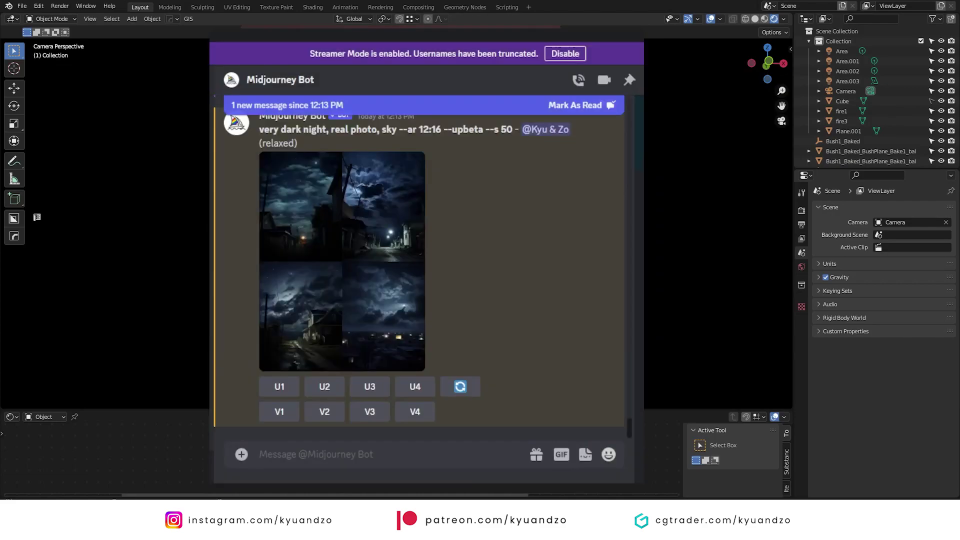
Preview the generated night skies and request a new set as "very dark night, real photo, only sky --ar 12:16 --upbeta --s 50 --no house".
left_click(291, 307)
left_click(294, 311)
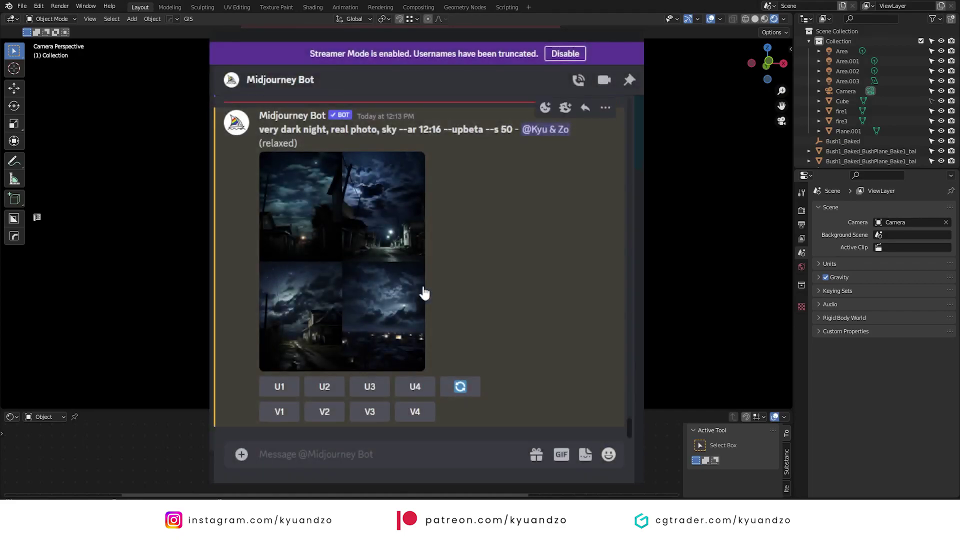
left_click(463, 387)
left_click(517, 338)
right_click(368, 213)
mouse_move(450, 279)
left_click(523, 286)
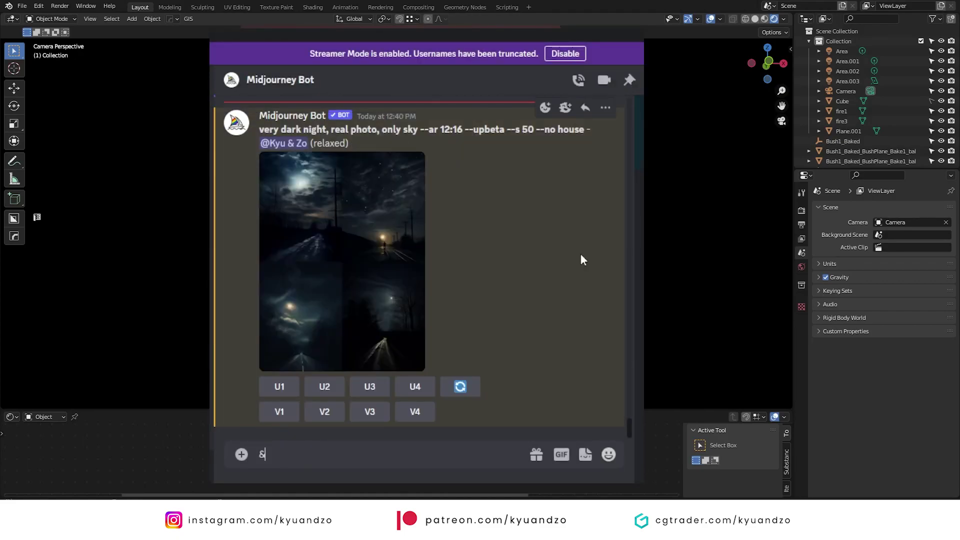
Preview the new night-sky grid, upscale its second image, and save the upscaled picture.
left_click(392, 261)
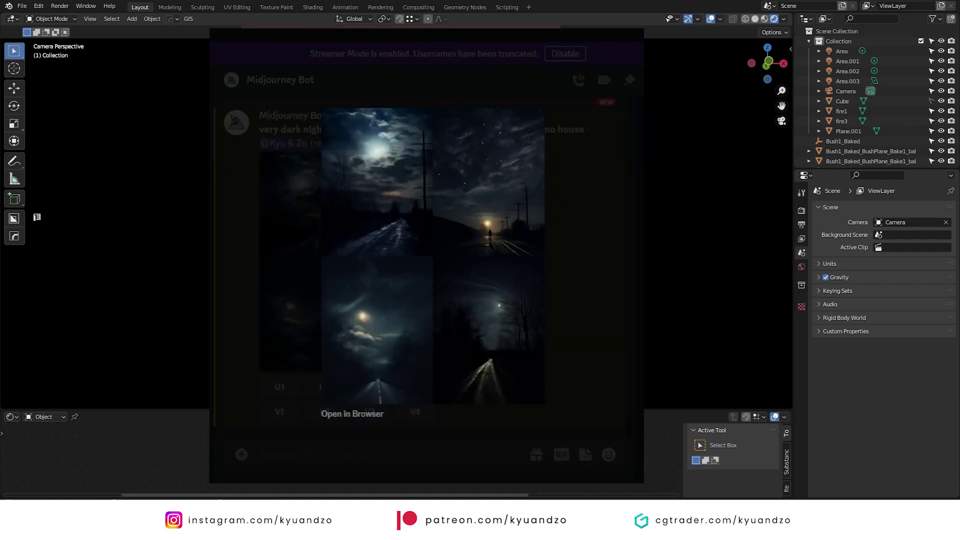
left_click(323, 387)
left_click(325, 388)
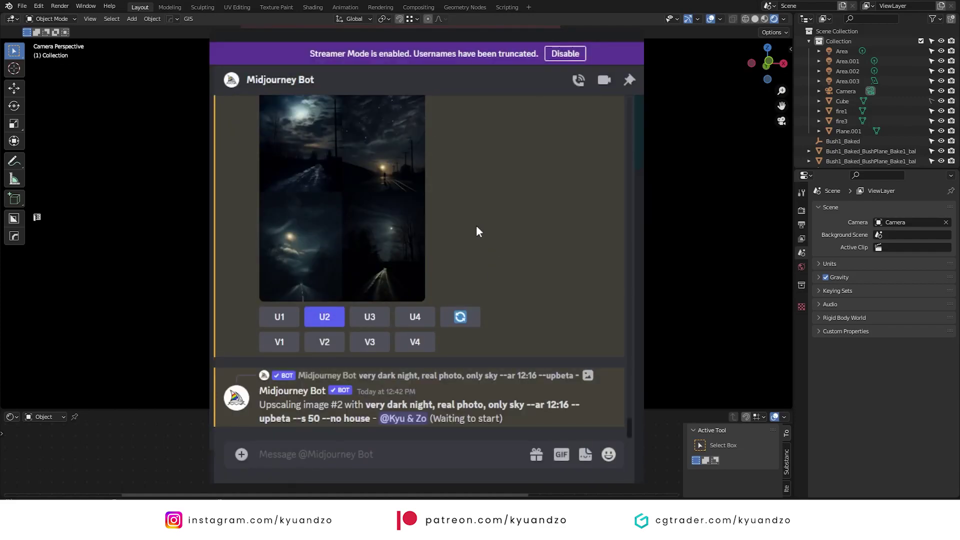
right_click(353, 170)
mouse_move(450, 279)
left_click(516, 286)
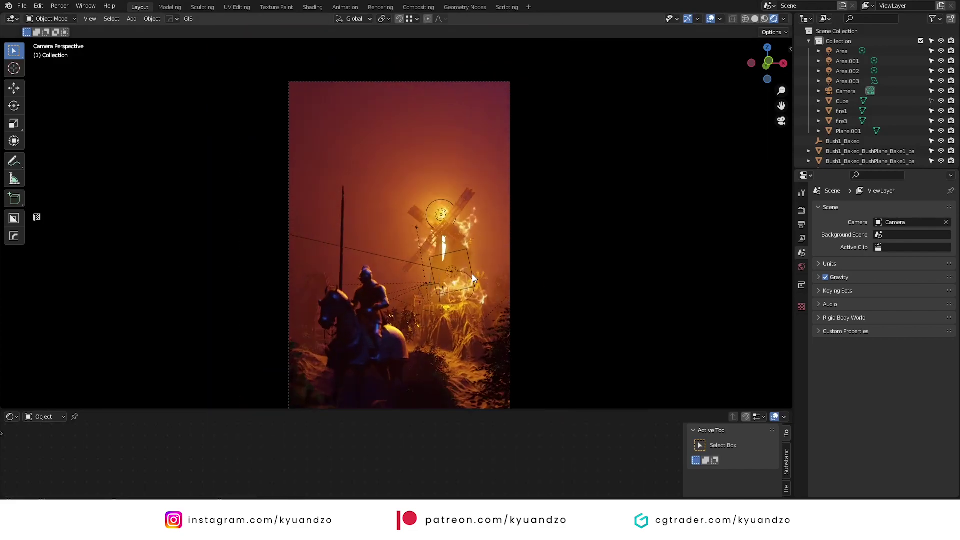
In Blender, import bg.png as an image plane in front of the camera.
scroll(465, 279, "up", 2)
left_click(22, 6)
mouse_move(49, 129)
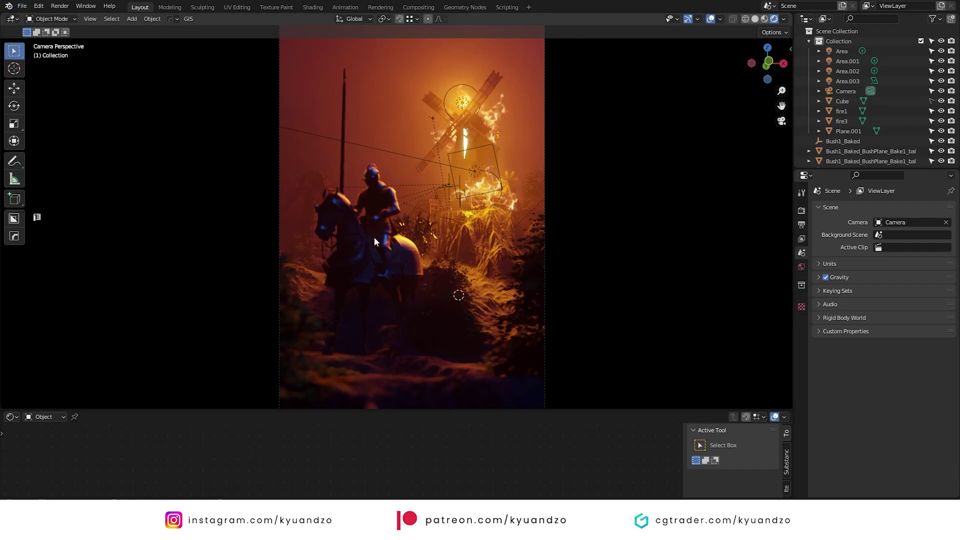
key("shift+a")
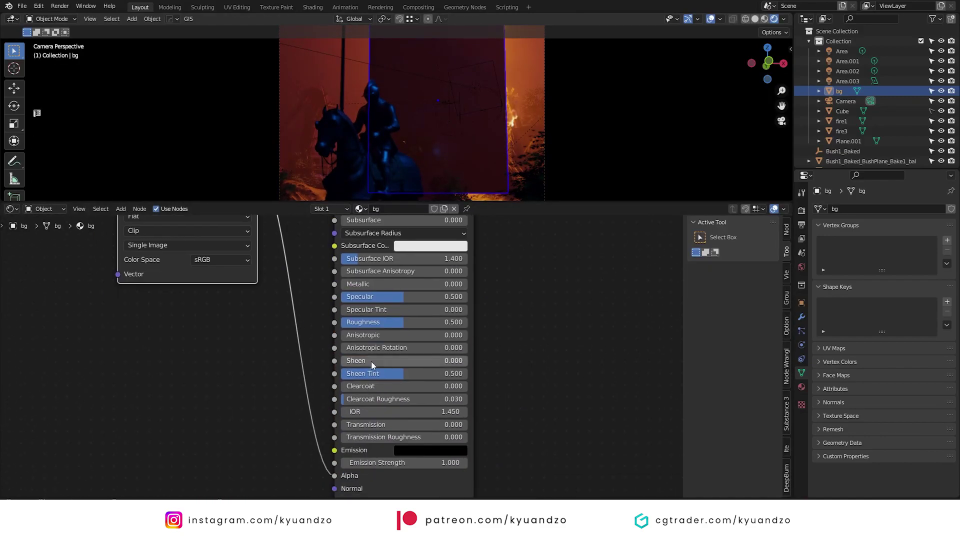
Feed bg.png's color into the sky material's Emission, with Specular at 0 and Roughness at 1.
left_click(430, 450)
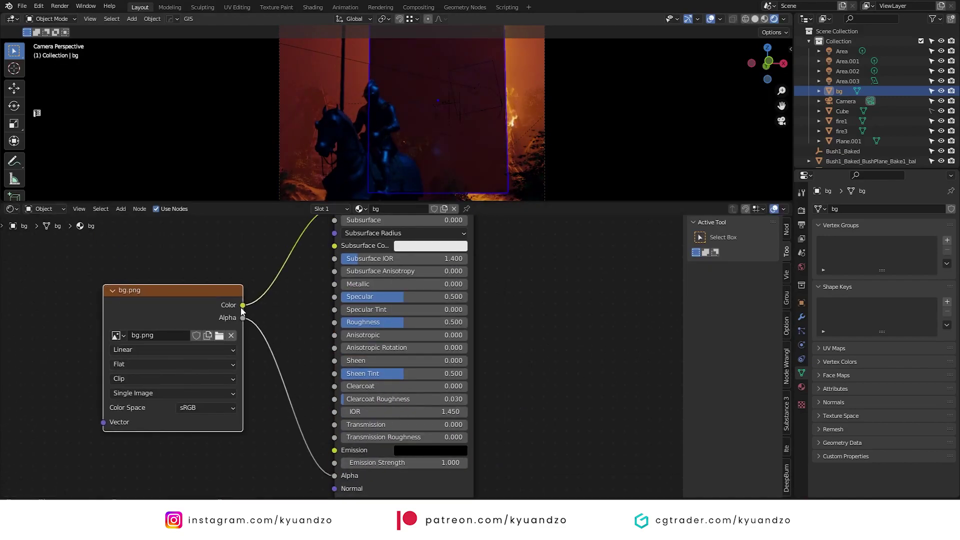
left_click_drag(242, 305, 333, 450)
left_click_drag(403, 296, 341, 297)
left_click_drag(403, 322, 341, 322)
left_click_drag(567, 202, 568, 410)
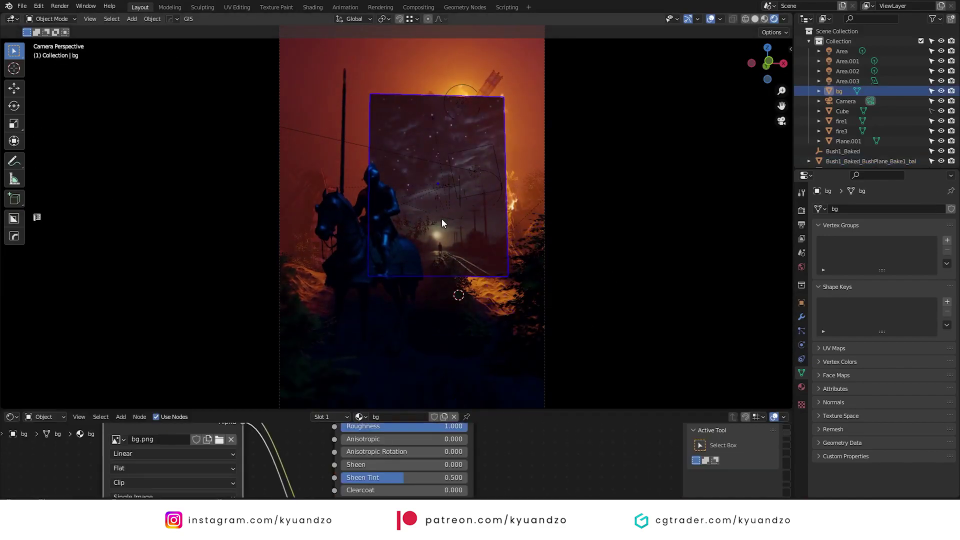
Place the sky plane behind the windmills, scaled up to fill the camera frame's width and shifted along Z to its upper edge.
key("g")
key("z")
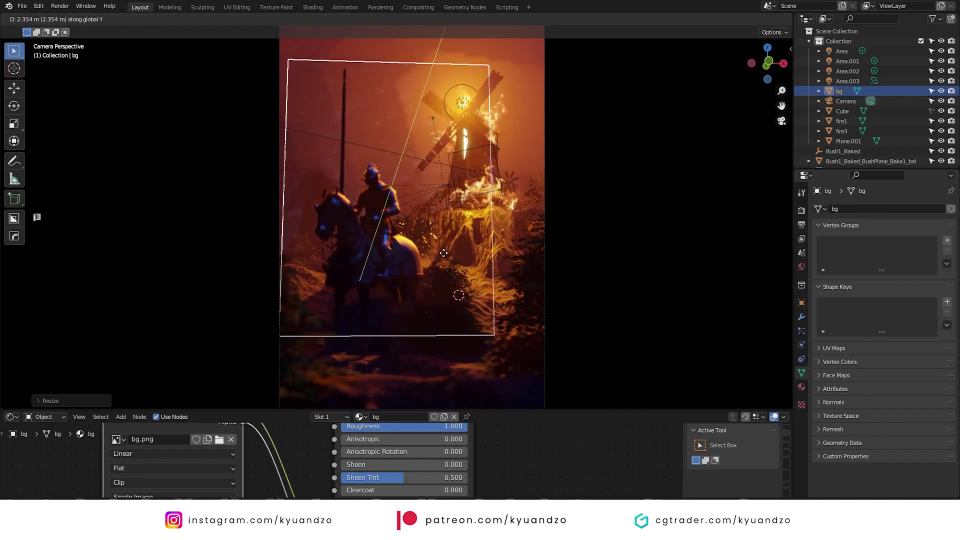
left_click(569, 235)
scroll(569, 235, "down", 2)
key("s")
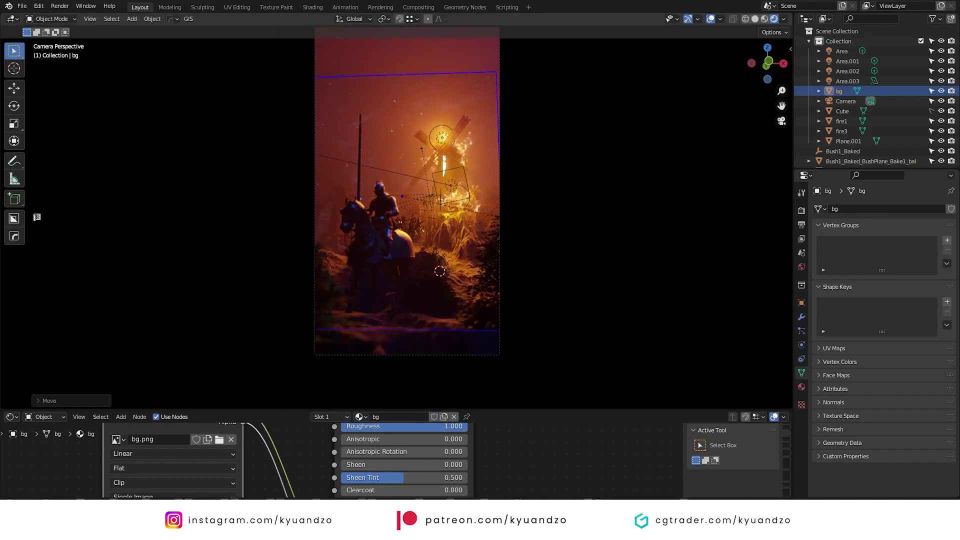
left_click(569, 235)
scroll(565, 231, "down", 2)
key("g")
key("z")
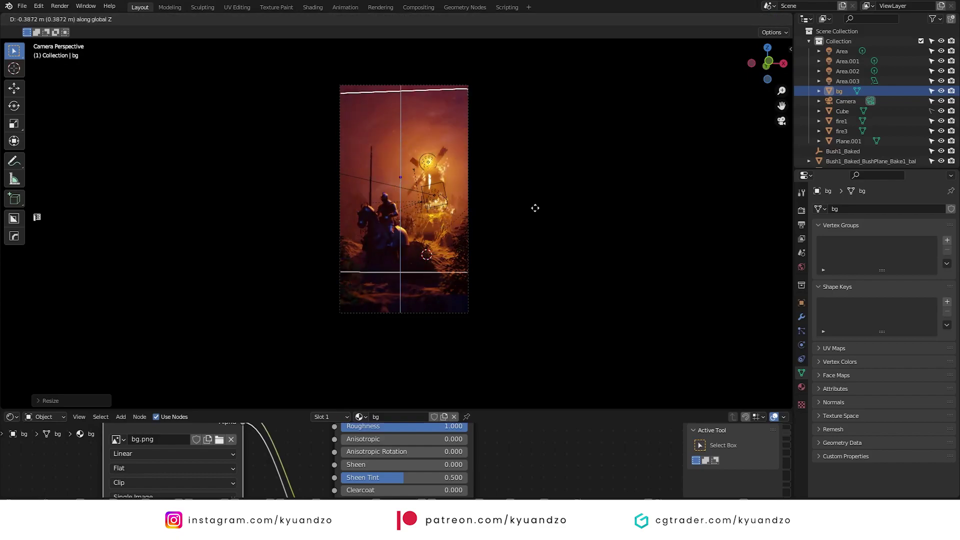
left_click(543, 185)
Lower the sky material's emission strength to 0.1.
scroll(544, 185, "up", 2)
middle_click_drag(543, 184, 546, 250, "shift")
left_click_drag(487, 410, 495, 345)
middle_click_drag(529, 493, 550, 469)
mouse_move(424, 454)
left_mouse_down()
mouse_move(465, 454)
mouse_move(430, 454)
left_mouse_up()
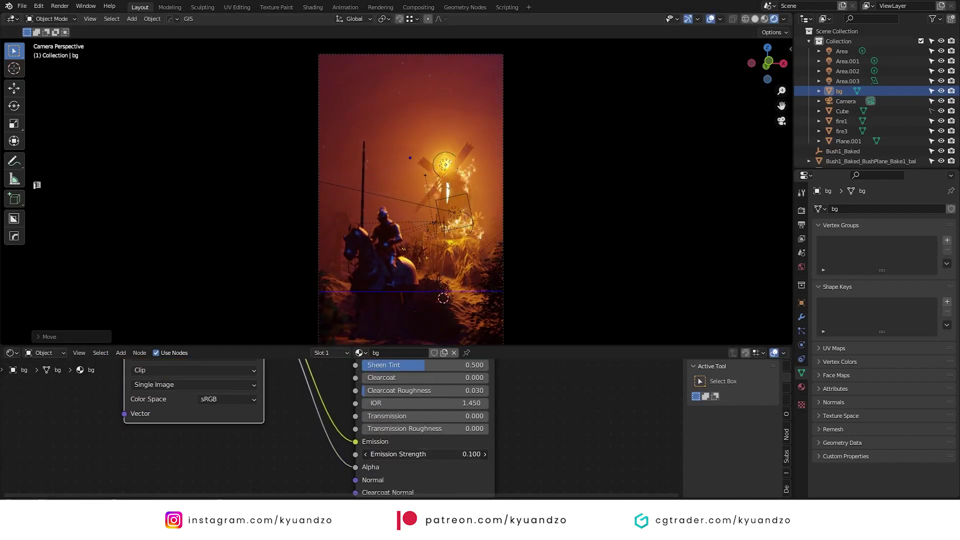
Add a Bright/Contrast node after the bg.png image, with Bright at -1 and Contrast at -0.5.
middle_click_drag(340, 375, 428, 494)
left_click_drag(225, 431, 95, 462)
key("shift+a")
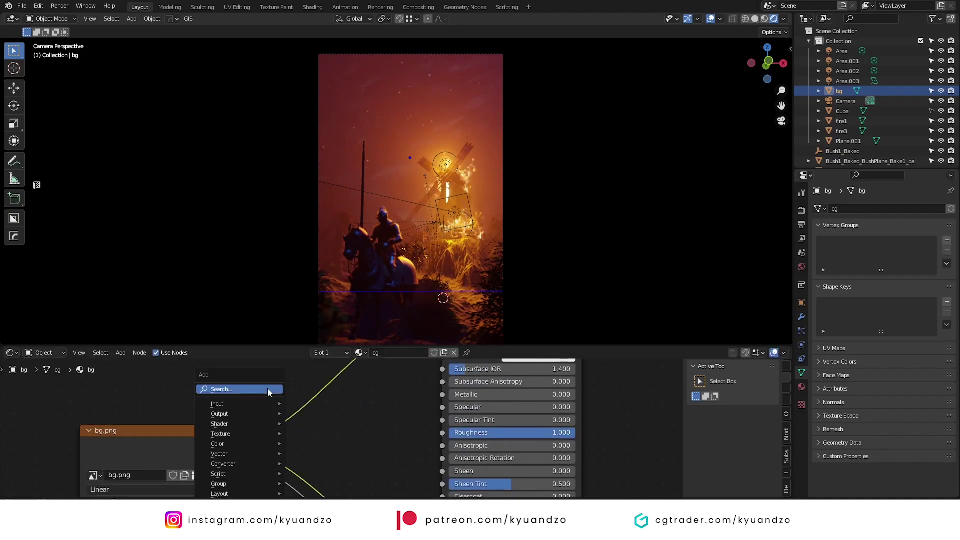
left_click(268, 392)
type("bri")
left_click(310, 411)
left_click(313, 397)
left_click_drag(312, 432, 252, 432)
left_click_drag(340, 433, 312, 432)
mouse_move(312, 420)
left_mouse_down()
mouse_move(347, 420)
mouse_move(312, 420)
left_mouse_up()
middle_click_drag(433, 456, 383, 463)
left_click_drag(464, 439, 453, 439)
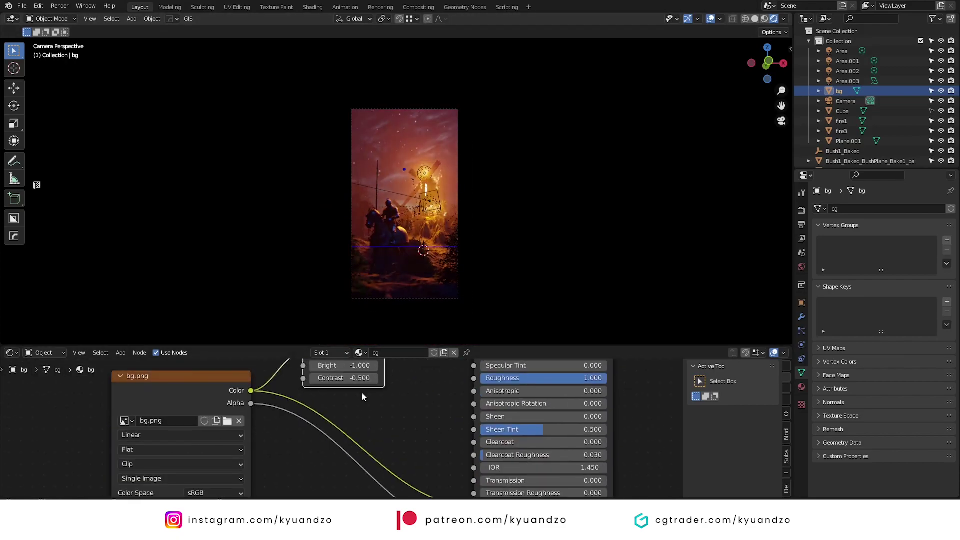
Route the Bright/Contrast node into Emission, with Bright at -0.2 and emission strength at 2.8.
scroll(380, 406, "down", 5)
left_click_drag(356, 379, 362, 359)
middle_click_drag(371, 399, 372, 405)
left_click(387, 474)
scroll(397, 414, "up", 2)
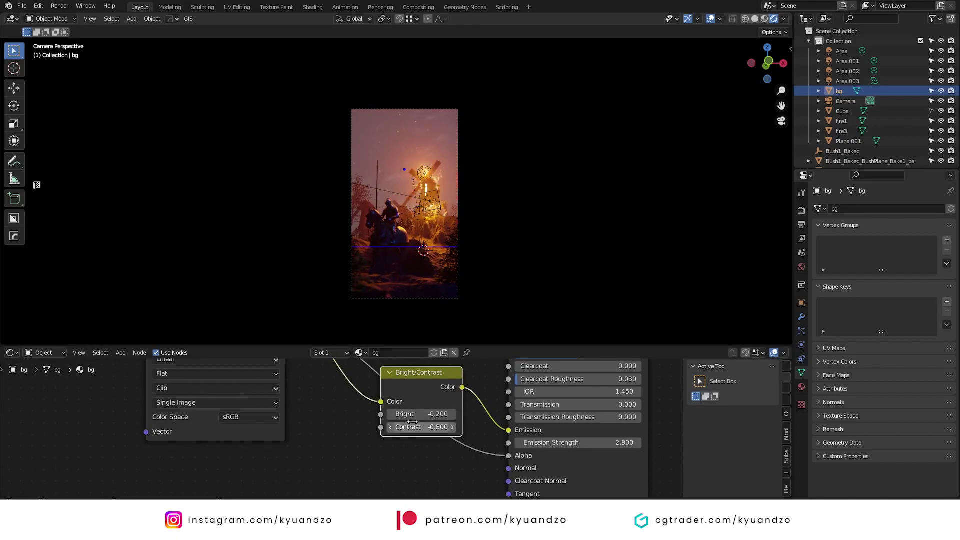
type("7")
key("Return")
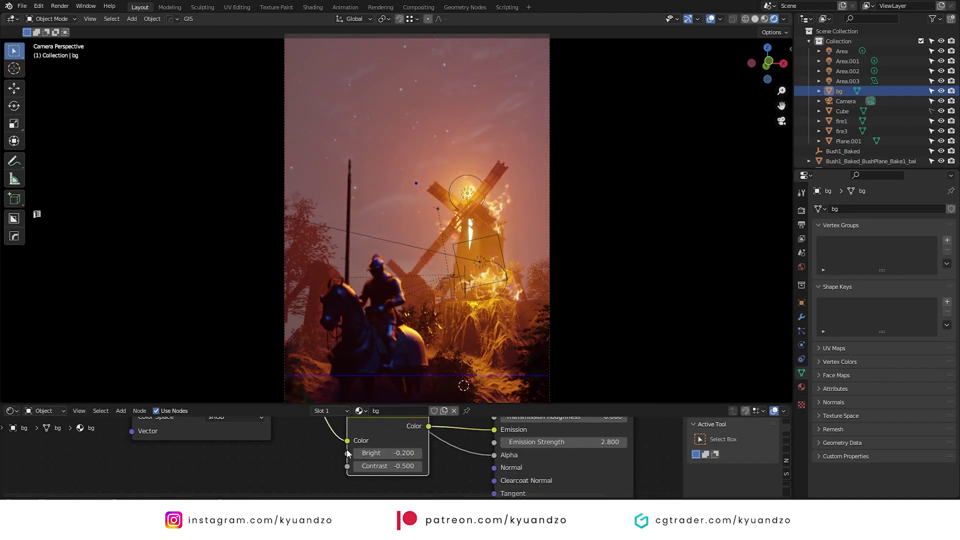
Set the sky's Bright value to -0.3, trying Contrast at -0.6 before settling on -0.5.
mouse_move(387, 453)
left_mouse_down()
mouse_move(350, 466)
mouse_move(378, 466)
left_mouse_up()
left_click(418, 466)
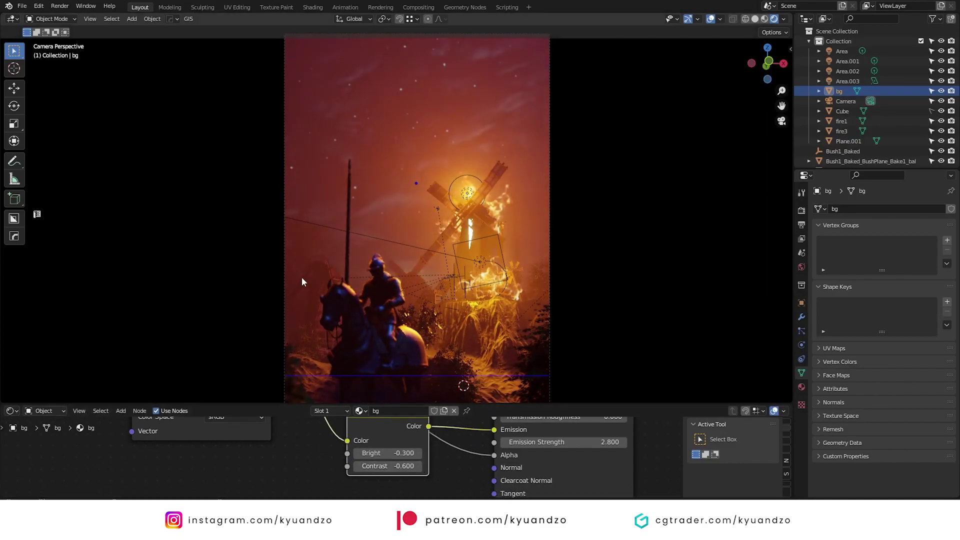
scroll(303, 276, "down", 1)
left_click(418, 466)
left_click(545, 271)
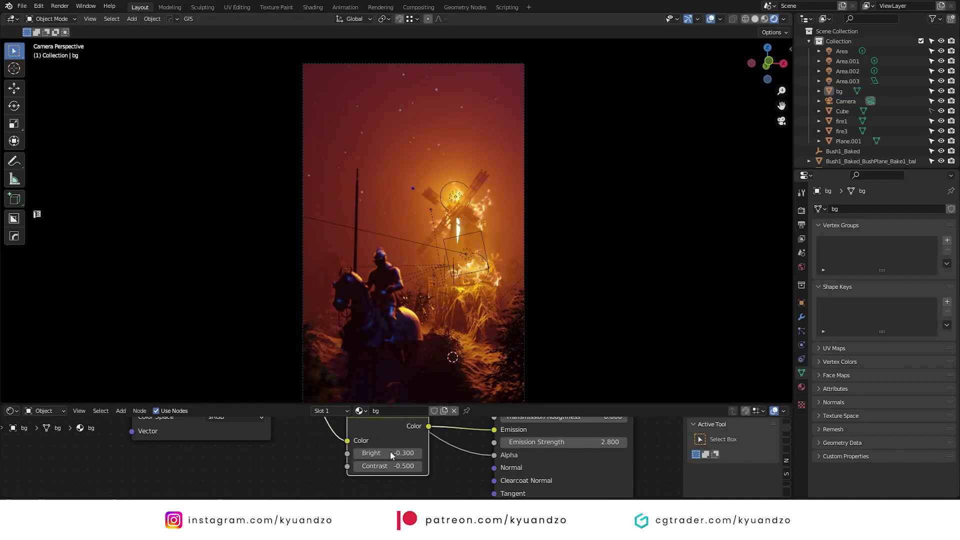
Remove the Bright/Contrast node so that bg.png's color feeds Emission directly.
left_click_drag(401, 420, 398, 445)
key("x")
key("ctrl+z")
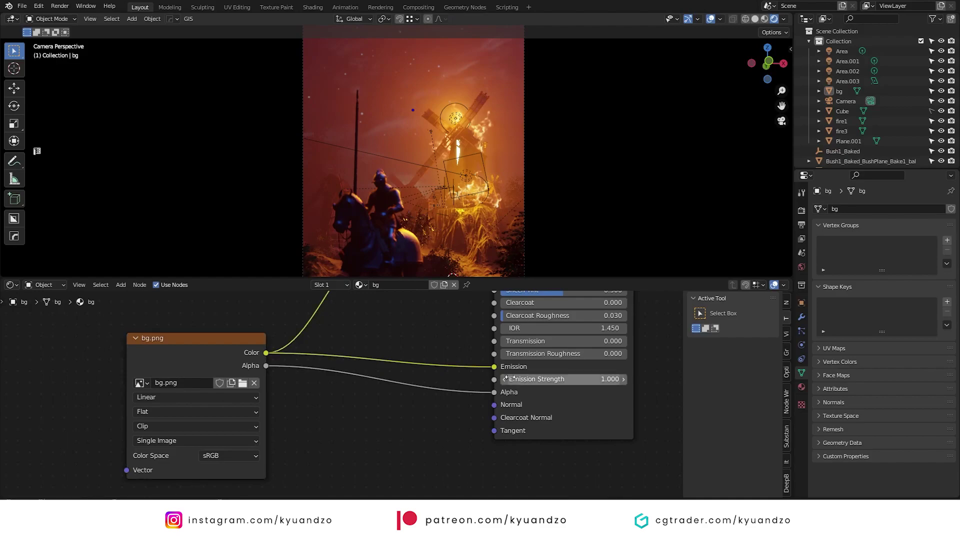
Set the sky material's emission strength to 0.3.
left_click(502, 379)
left_click(502, 378)
left_click(503, 379)
left_click(502, 379)
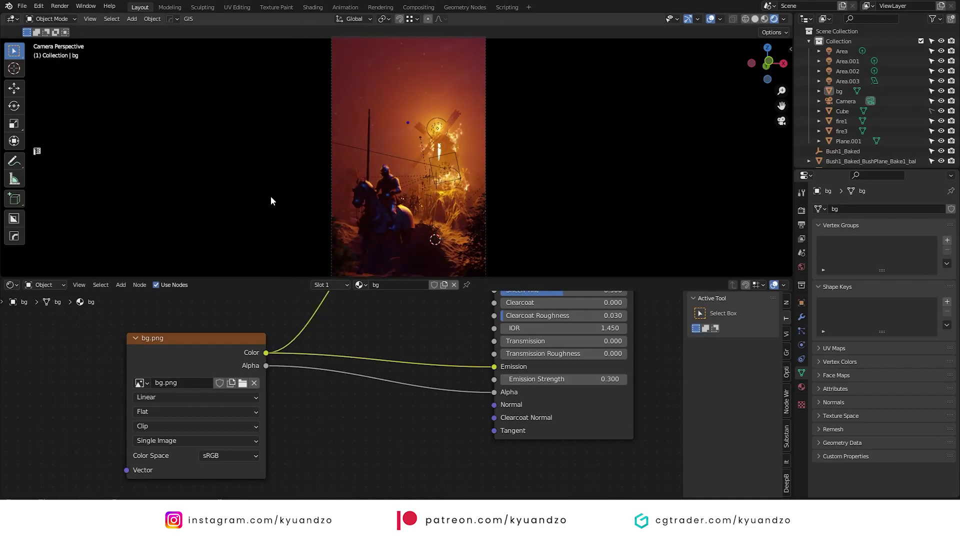
middle_click_drag(275, 187, 259, 244, "shift")
left_click_drag(300, 277, 350, 396)
scroll(394, 336, "up", 2)
middle_click_drag(394, 336, 426, 211, "shift")
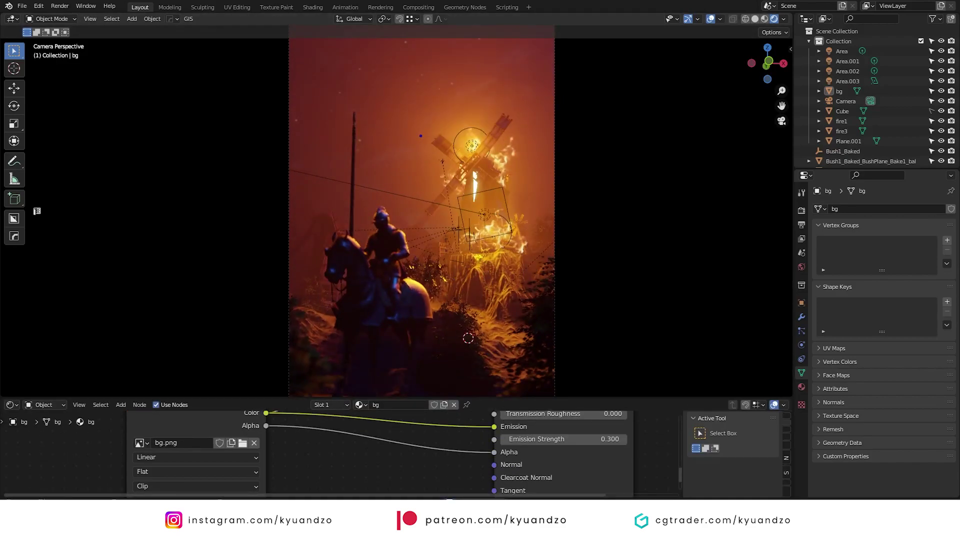
Duplicate the bush behind the horse's hind legs and move the copy along Y.
middle_click_drag(527, 266, 492, 242, "shift")
scroll(492, 242, "up", 4)
middle_click_drag(380, 336, 409, 239, "shift")
scroll(434, 196, "down", 5)
scroll(409, 239, "up", 1)
left_click(443, 307)
key("g")
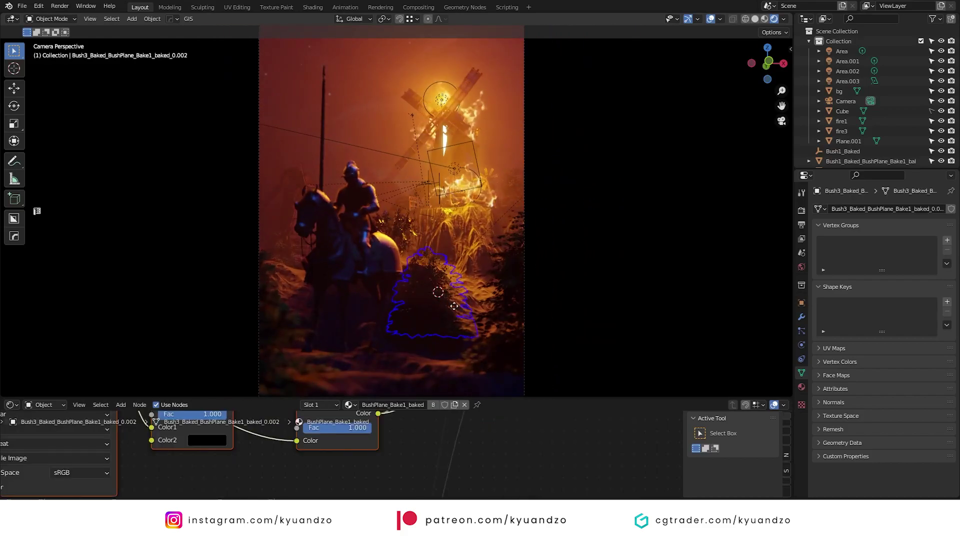
left_click(478, 300)
key("g")
key("y")
left_click(525, 210)
Position the bush copy at the camera frame's right edge near the burning windmill and rotate it about X.
key("g")
key("x")
key("z")
left_click(525, 175)
key("g")
key("y")
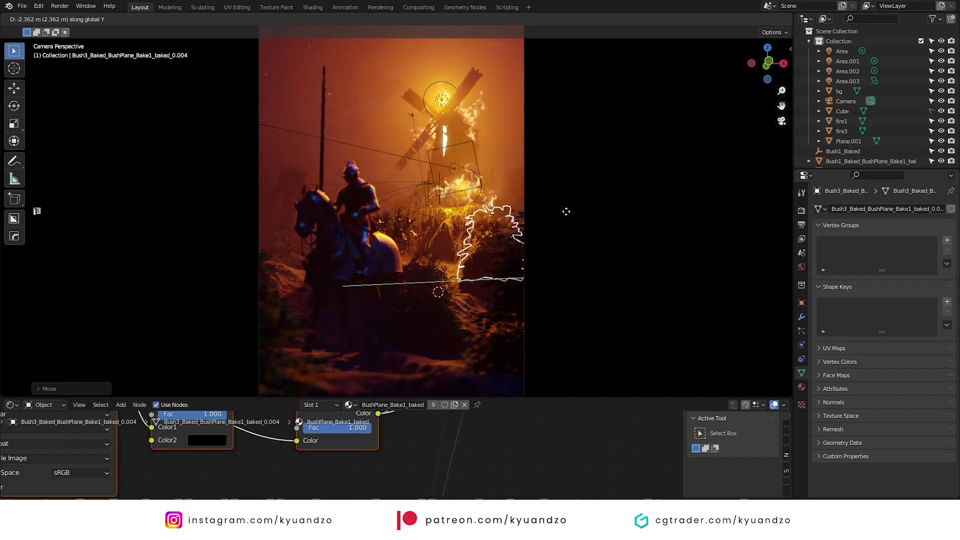
key("x")
key("y")
left_click(559, 260)
key("r")
key("x")
left_click(430, 232)
Reposition the glowing plane on the burning windmill's front and shorten it along Z.
scroll(430, 232, "up", 3)
left_click(443, 142)
key("g")
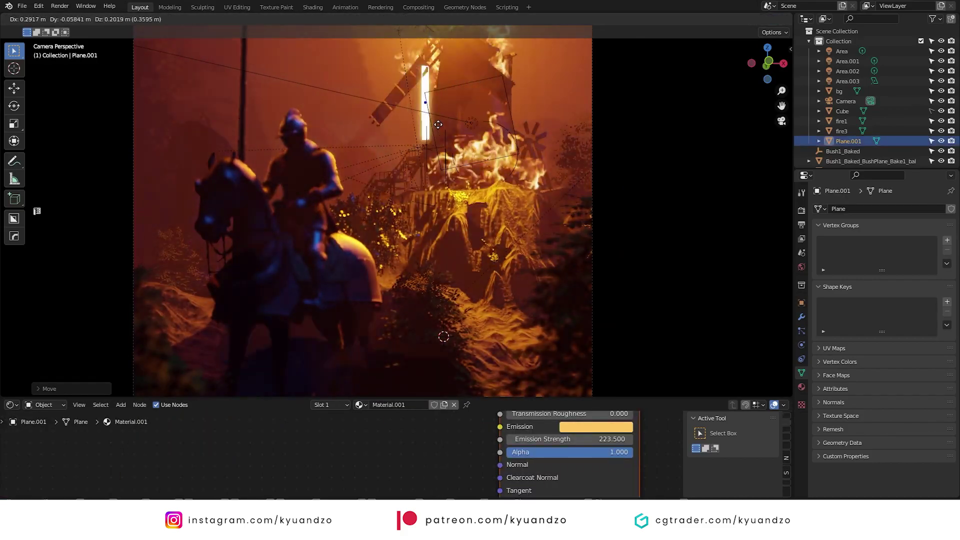
left_click(439, 131)
key("KP_Decimal")
middle_click_drag(493, 184, 530, 270)
key("s")
key("z")
left_click(433, 240)
Fit the glowing plane to the burning windmill's wall by moving it along Y and Z and rotating it about Z.
key("g")
key("y")
middle_click_drag(432, 240, 529, 255)
left_click(493, 224)
key("r")
key("z")
left_click(529, 255)
key("g")
key("z")
left_click(495, 317)
key("z")
middle_click_drag(591, 295, 450, 294)
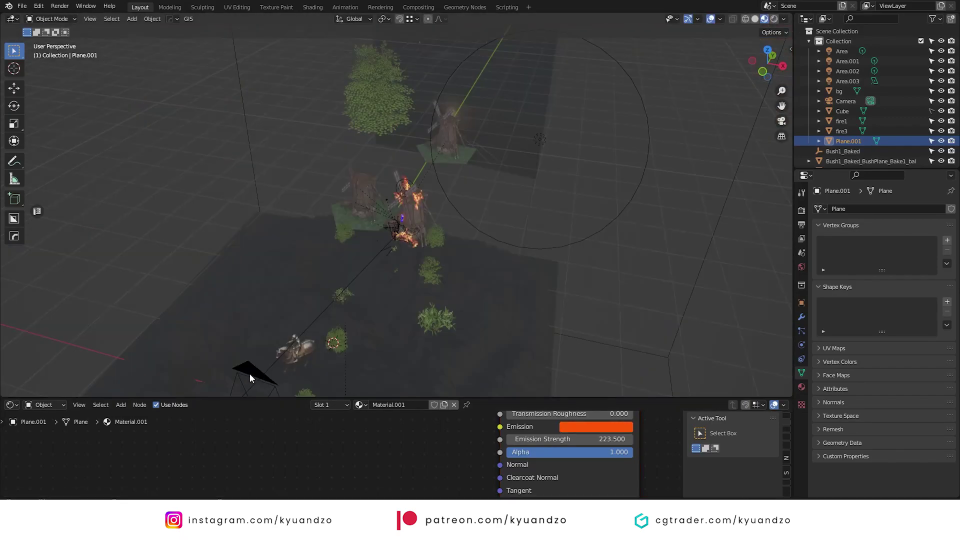
Change the glowing plane's emission color to red and its emission strength to 139.9.
key("KP_0")
left_click(595, 427)
left_click_drag(615, 375, 598, 375)
left_click_drag(590, 439, 561, 439)
Duplicate the glowing plane upward along Z on the burning windmill's front.
left_click(385, 230)
left_click(383, 218)
key("shift+d")
key("z")
left_click(388, 214)
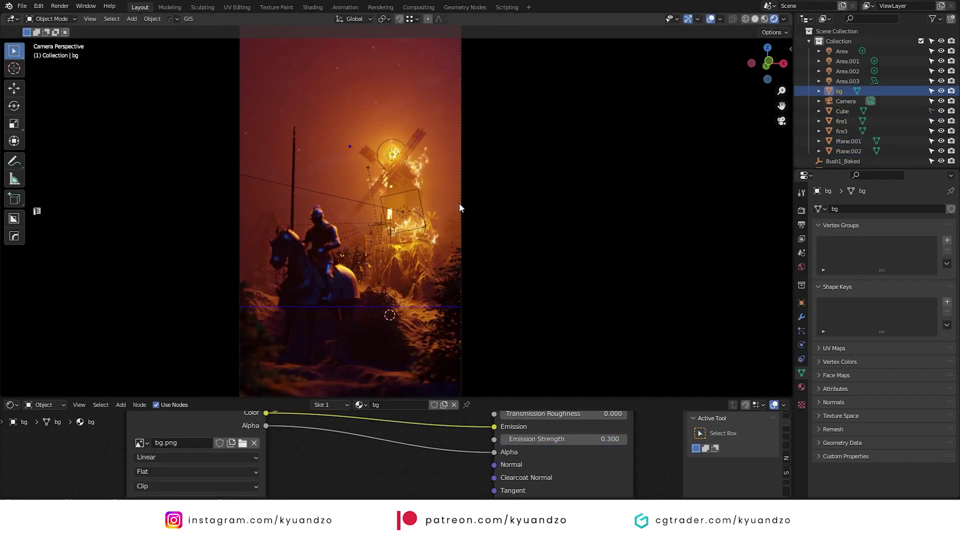
Scale down the upper glowing plane and move it along Y against the windmill's wall.
scroll(420, 242, "up", 3)
middle_click_drag(419, 242, 384, 205)
scroll(390, 207, "up", 8)
left_click(376, 205)
key("s")
left_click(485, 221)
key("g")
key("y")
left_click(487, 222)
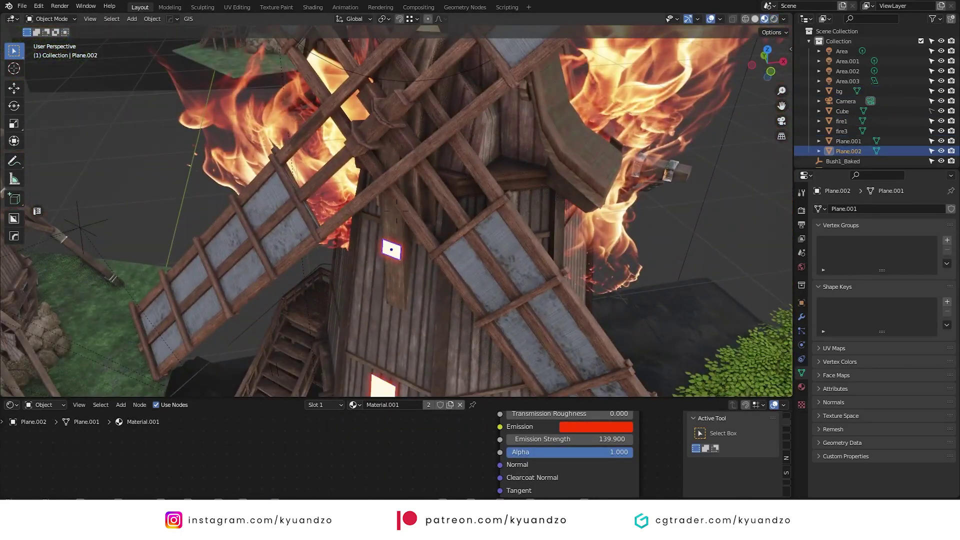
scroll(418, 190, "up", 4)
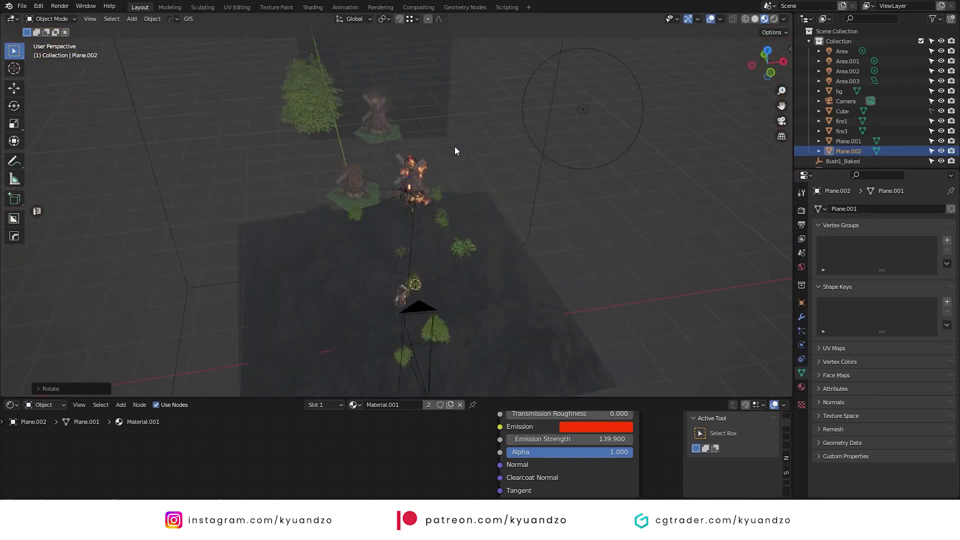
Place a resized bush copy in the foreground below the horse, then show the rendered camera view.
left_click(449, 283)
key("KP_0")
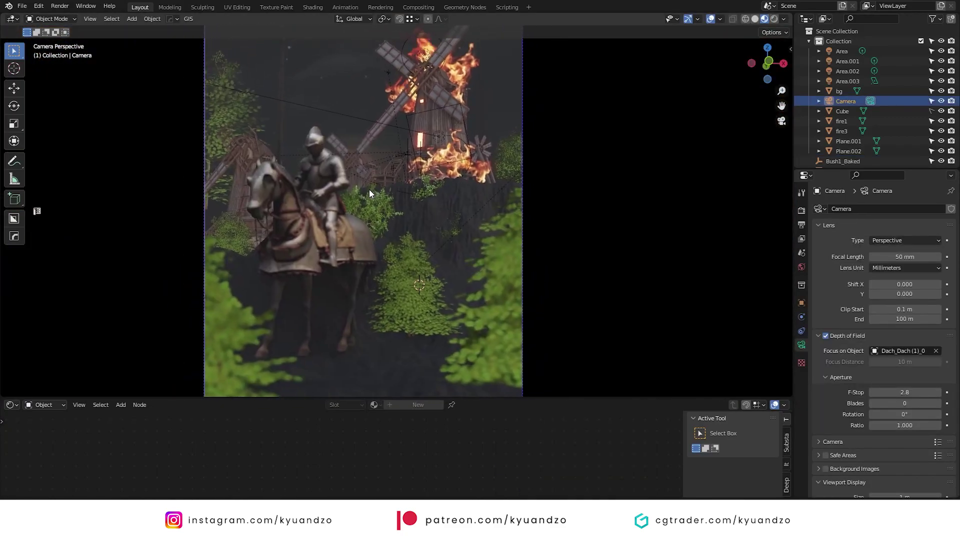
left_click(241, 248)
key("s")
left_click(371, 216)
key("g")
key("z")
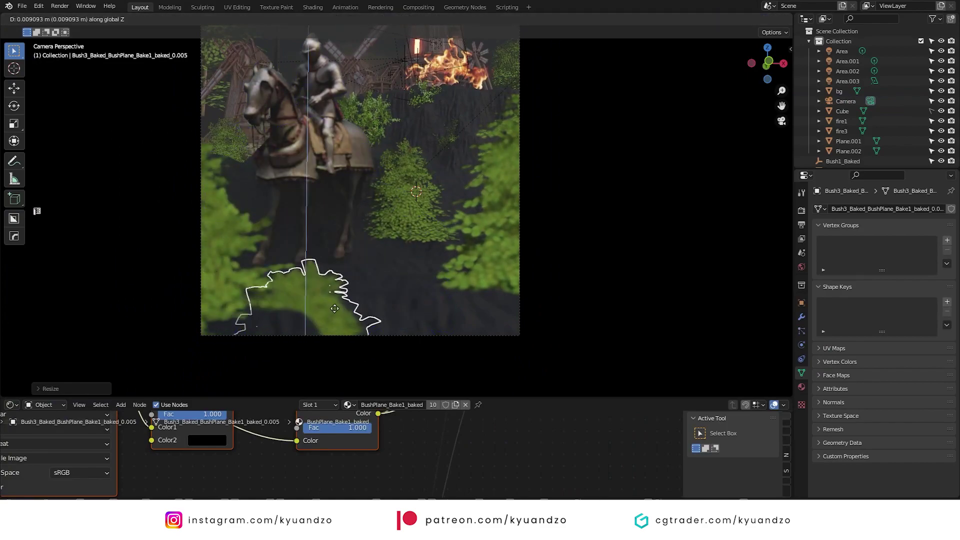
left_click(774, 19)
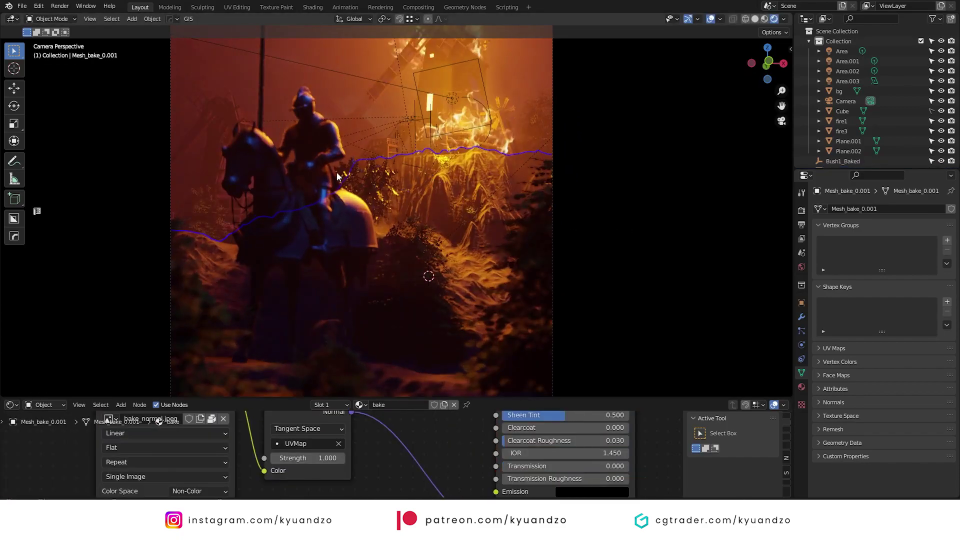
Add an orange 79.1 W spot light near the burning windmill, aimed at the horseman.
key("shift+a")
left_click(365, 260)
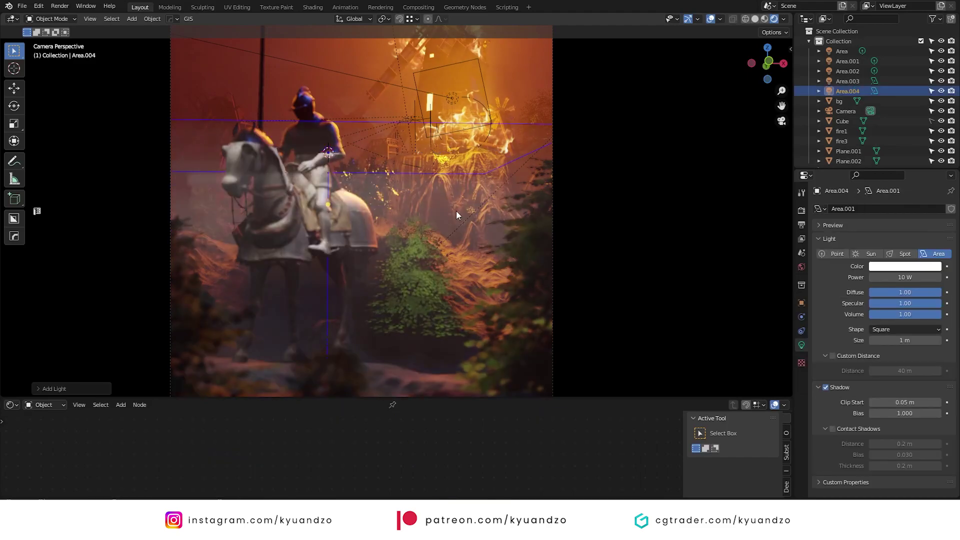
key("r")
key("x")
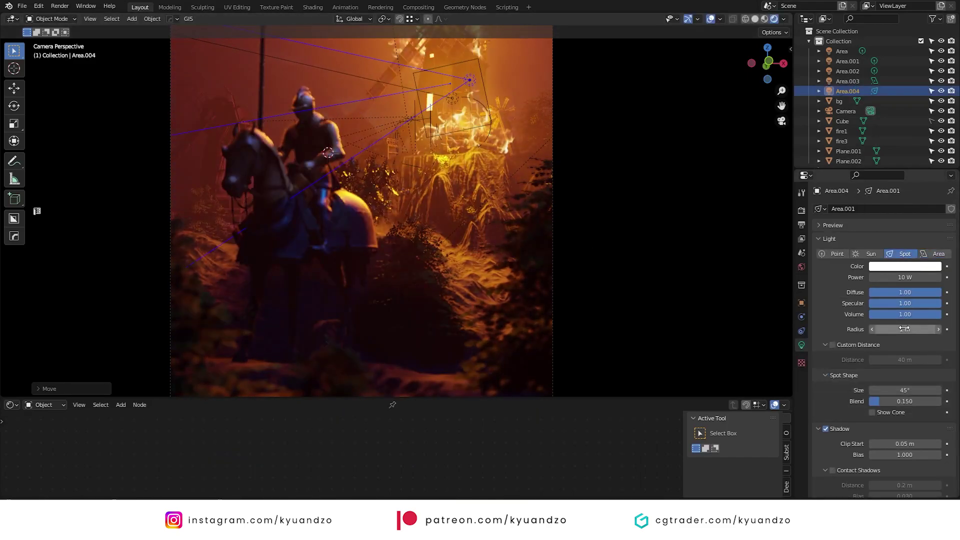
left_click(905, 266)
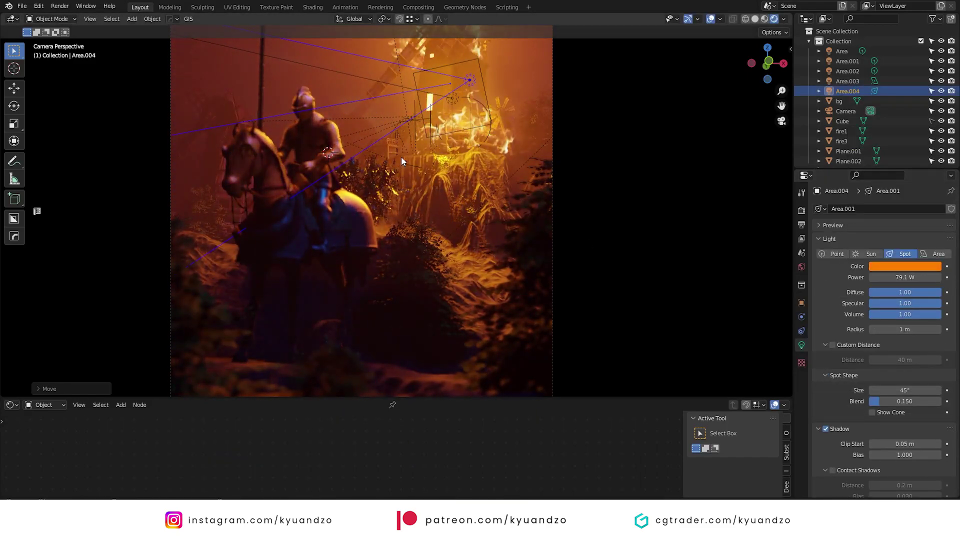
Rotate the orange spot light about X and Z and move it along Z and Y near the windmill.
key("g")
key("z")
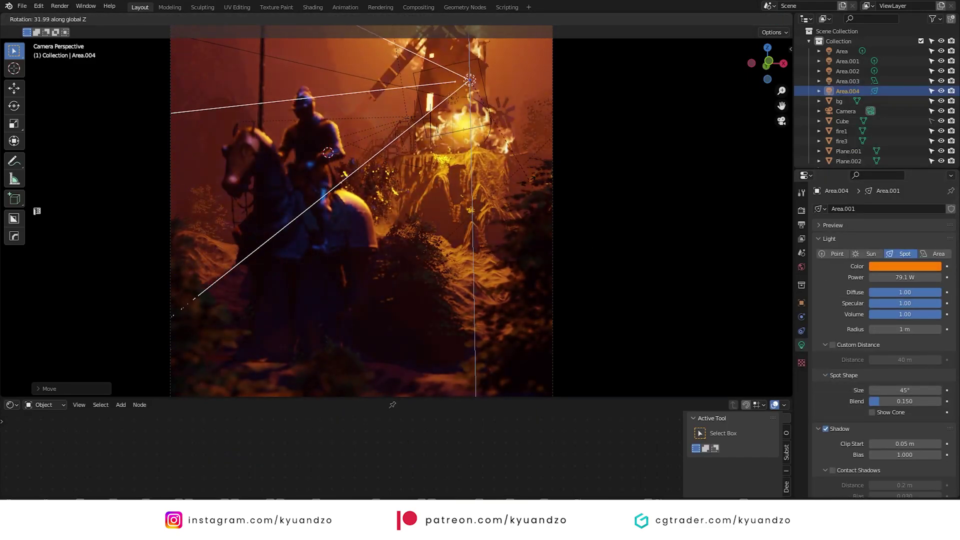
left_click(508, 215)
key("r")
key("x")
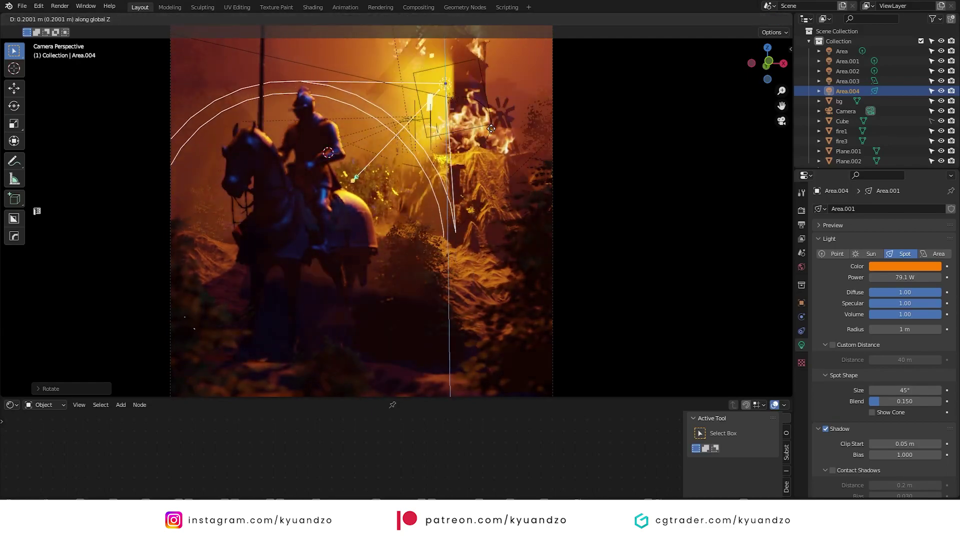
left_click(494, 180)
key("g")
key("y")
left_click(530, 115)
Reposition the spot light on the slope behind the horseman and rotate it about Z to aim at him.
middle_click_drag(530, 115, 475, 136)
scroll(475, 135, "down", 4)
key("g")
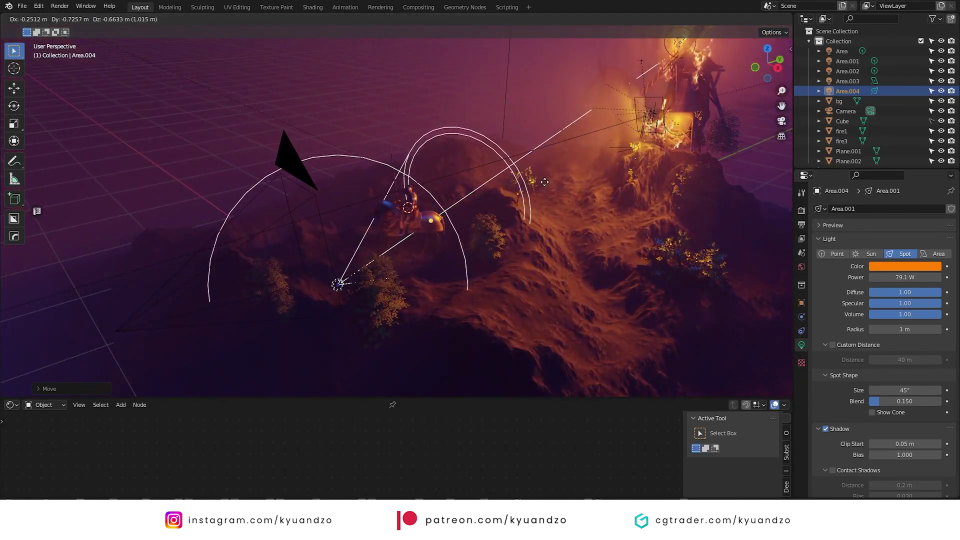
left_click(647, 90)
key("r")
key("z")
left_click(569, 242)
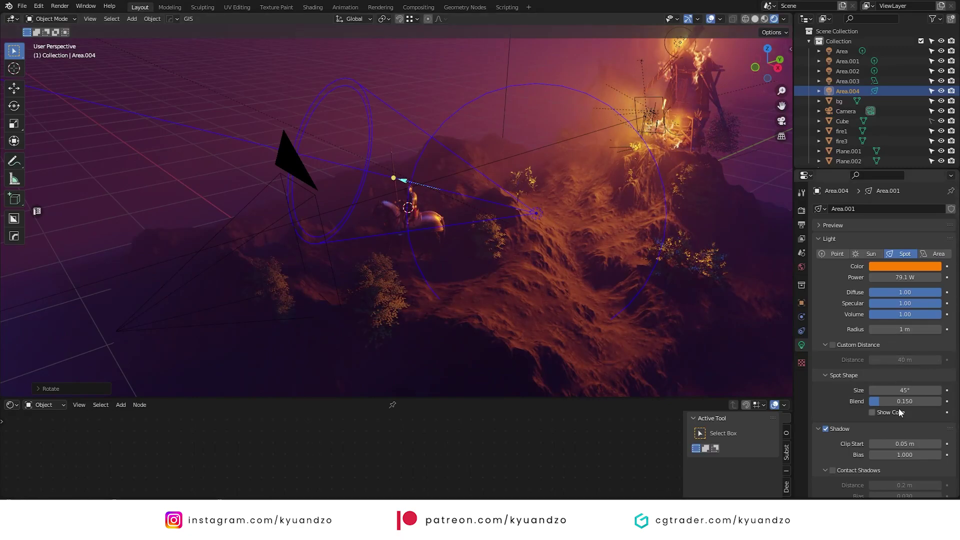
Set the spot light's cone size to 19.1° and its power to 435.8 W, and adjust its height along Z.
left_click_drag(903, 390, 873, 390)
left_click_drag(903, 277, 940, 277)
key("g")
key("z")
left_click(274, 182)
Rotate the spot light from the camera view to redirect its beam at the horseman.
key("KP_0")
key("r")
key("z")
key("z")
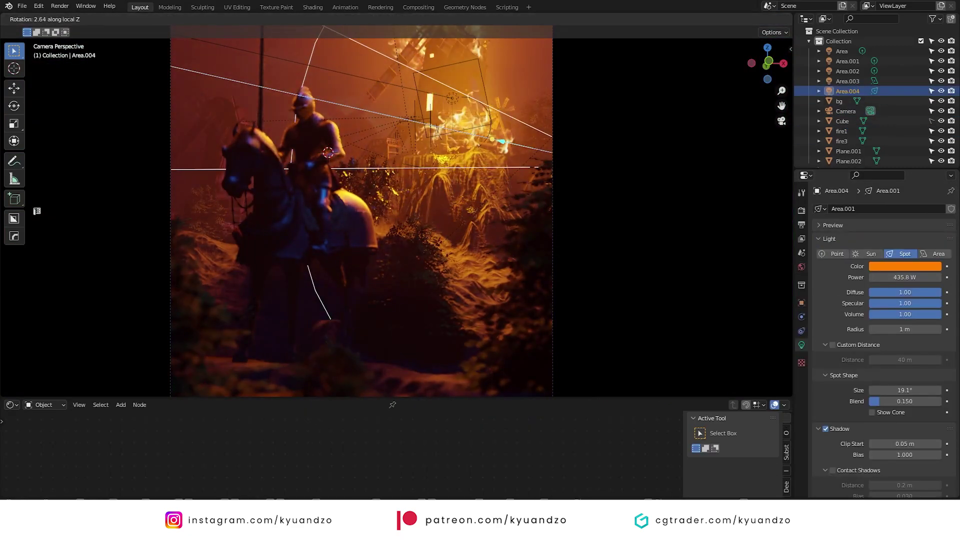
key("x")
key("y")
left_click(816, 272)
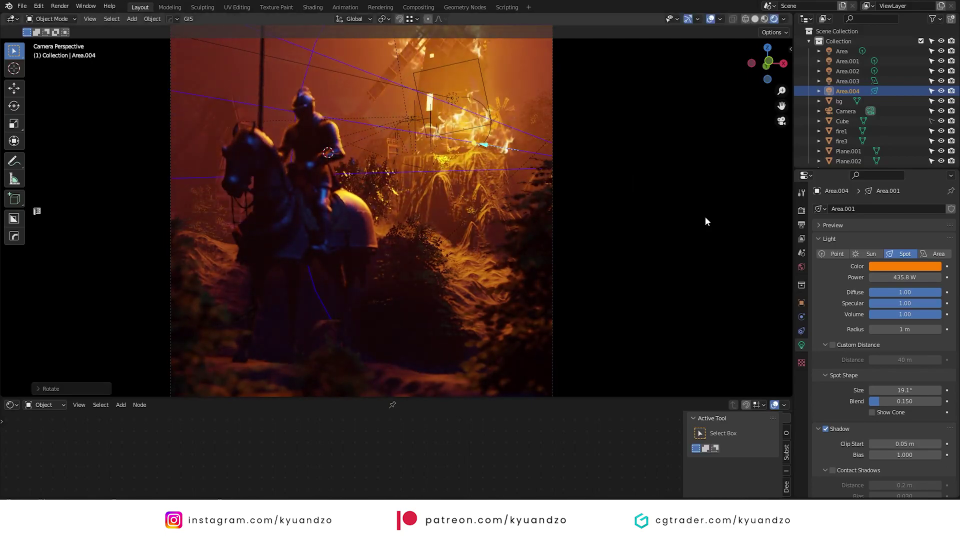
Set the spot light's blend to 1.000 and try rotating it about the global Z axis.
left_click_drag(870, 401, 940, 401)
key("g")
right_click(416, 257)
key("r")
key("z")
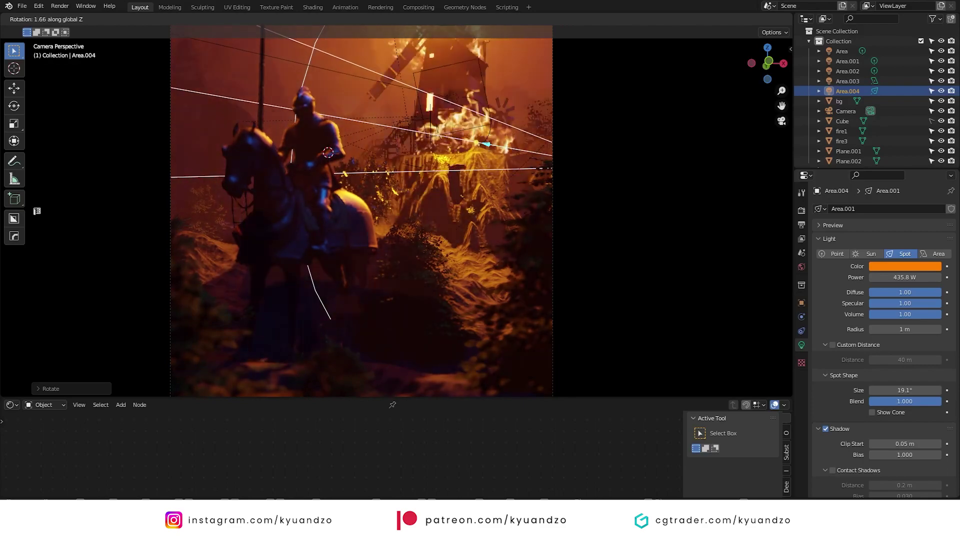
Delete the orange spot light and frame the full camera composition.
key("Delete")
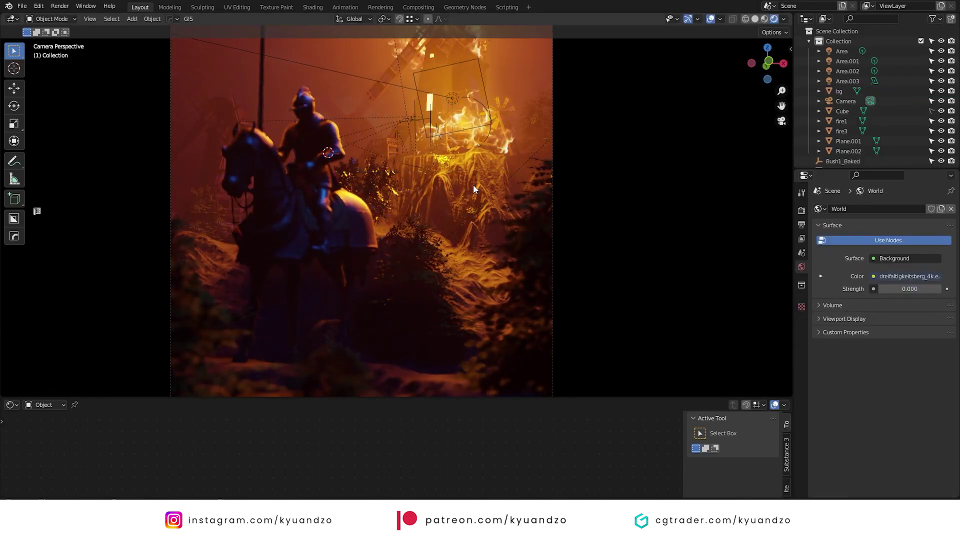
scroll(473, 185, "down", 4)
middle_click_drag(480, 212, 468, 237, "shift")
scroll(468, 237, "down", 1)
scroll(373, 227, "up", 3)
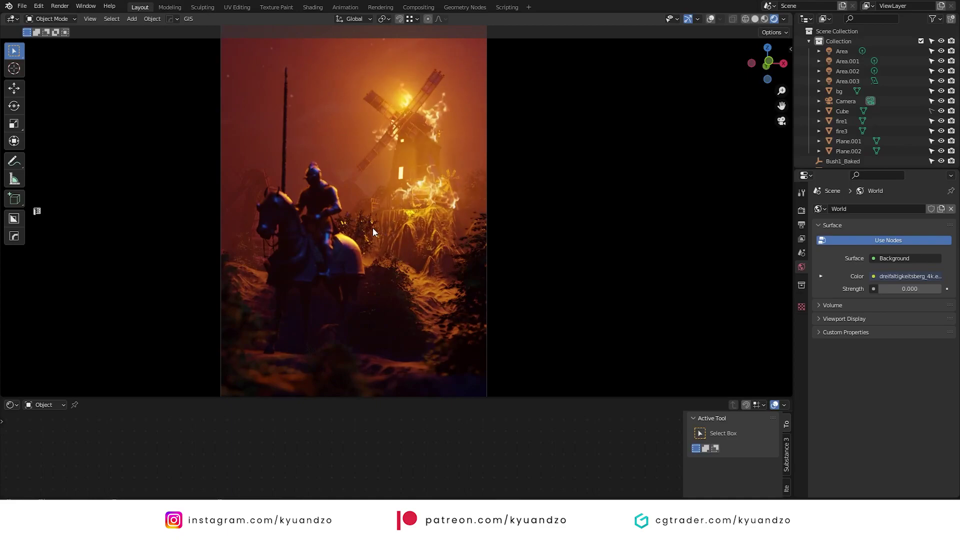
Select the camera and change the Shader Editor area into a Timeline.
left_click(848, 102)
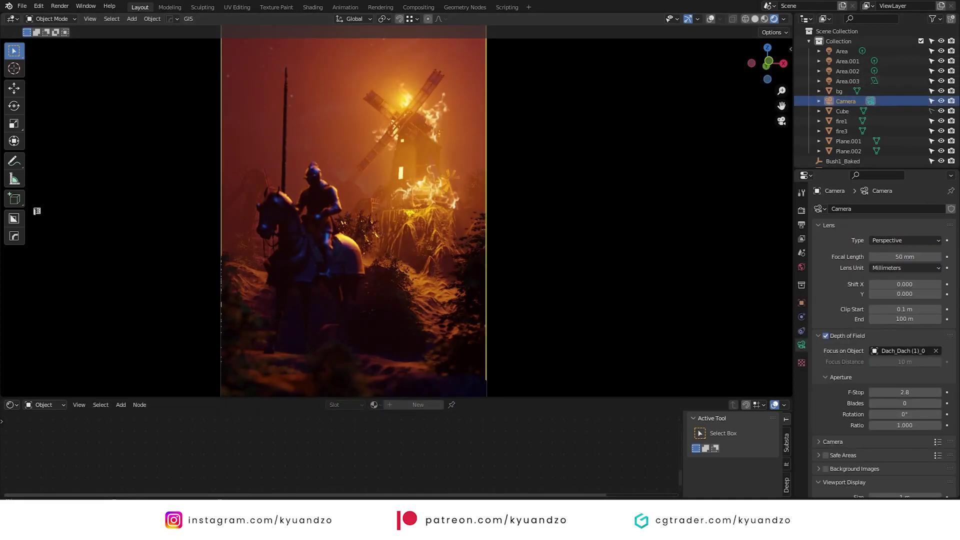
left_click(11, 405)
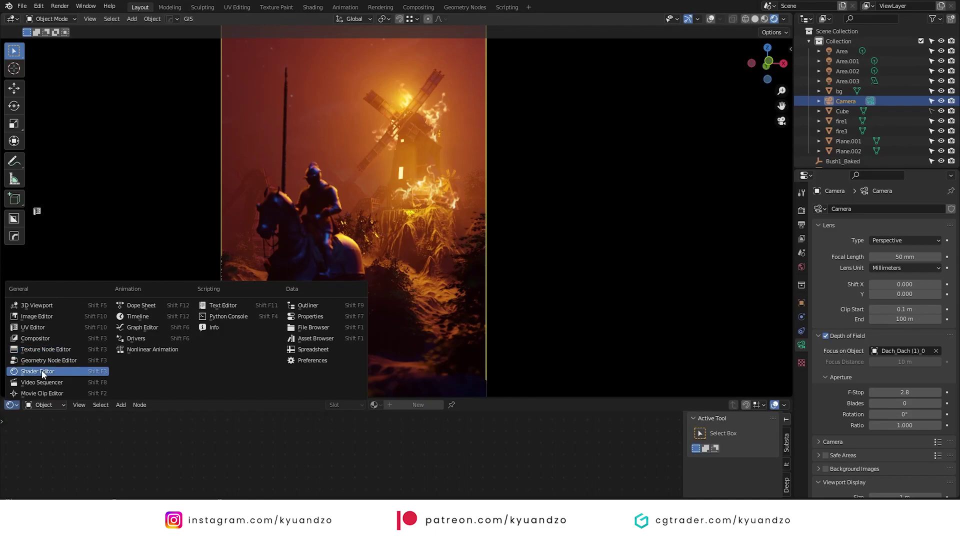
left_click(175, 316)
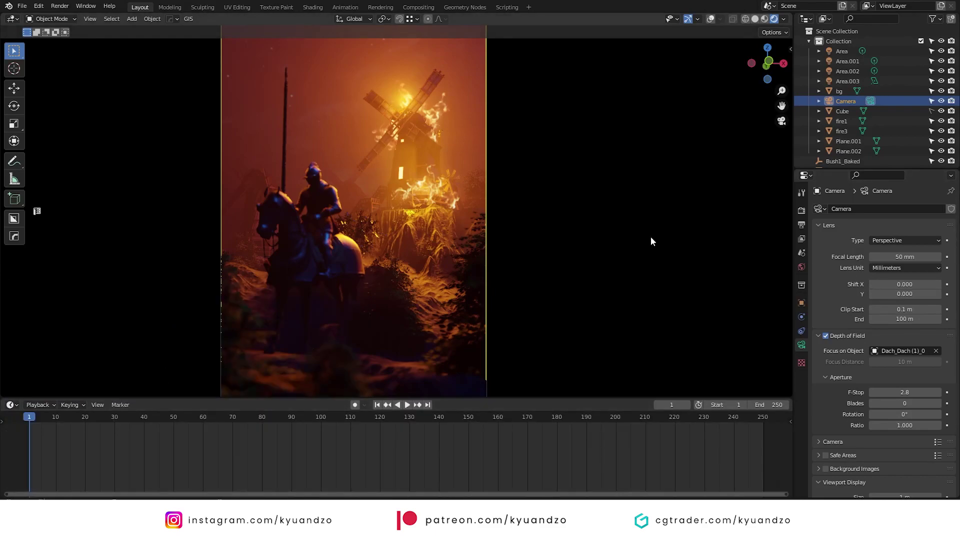
Preview forward camera moves past the horseman toward the burning windmill using walk navigation.
key("shift+grave")
key("w")
key("w")
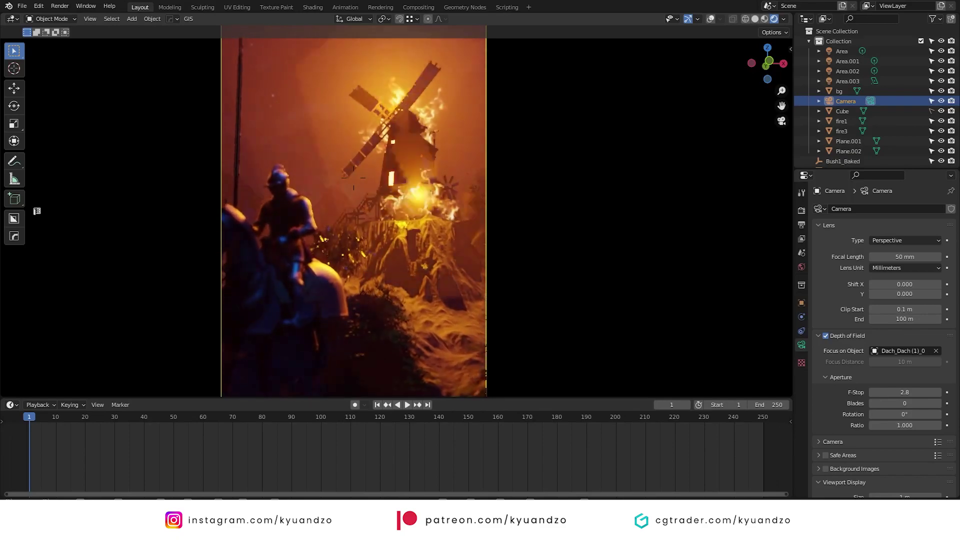
key("s")
key("w")
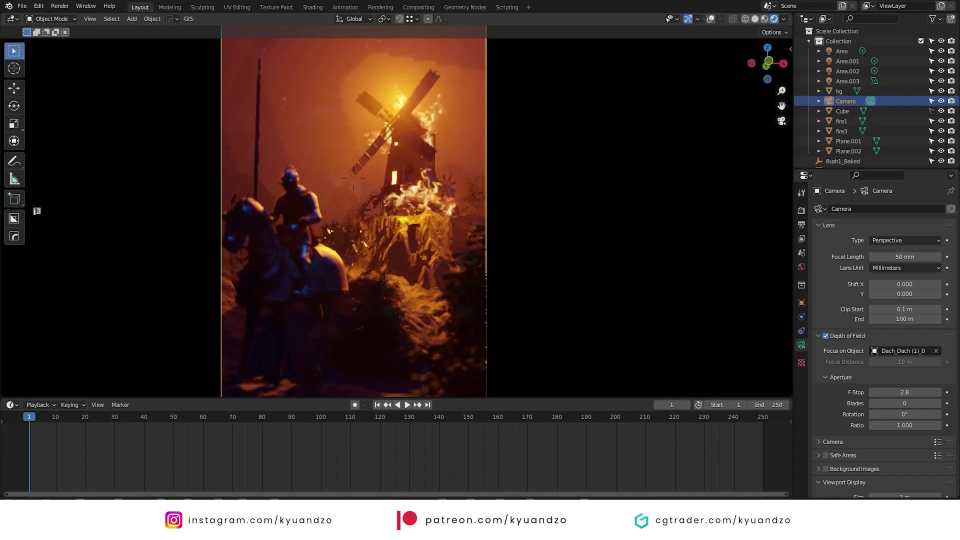
key("s")
key("w")
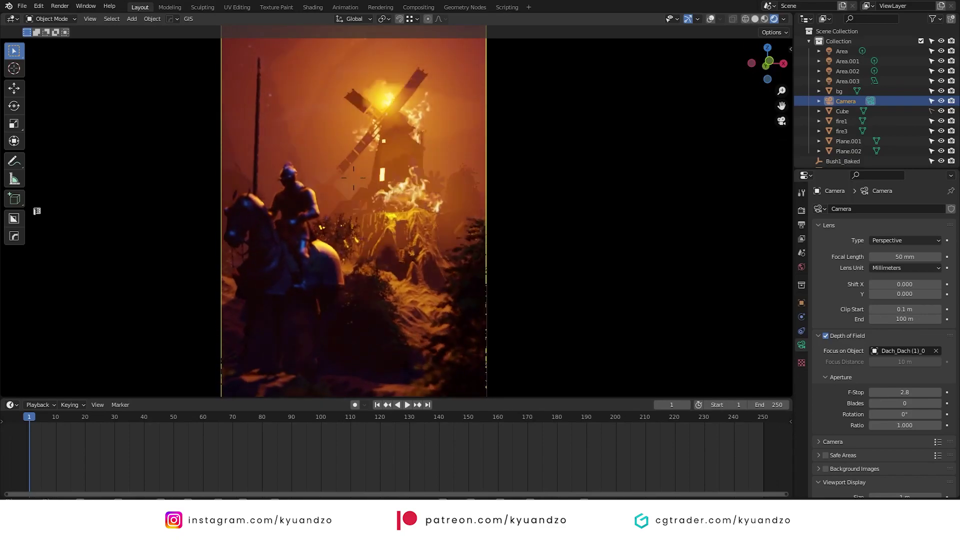
key("w")
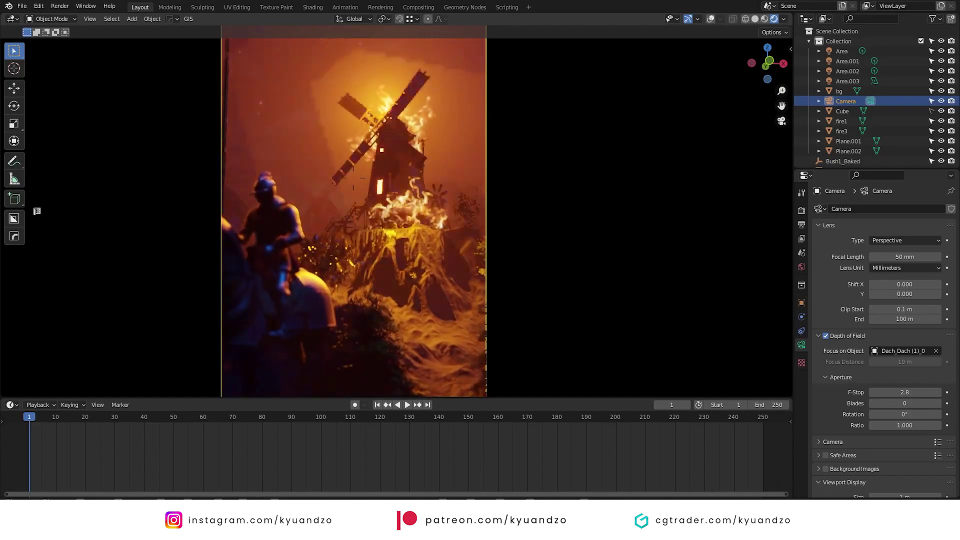
key("w")
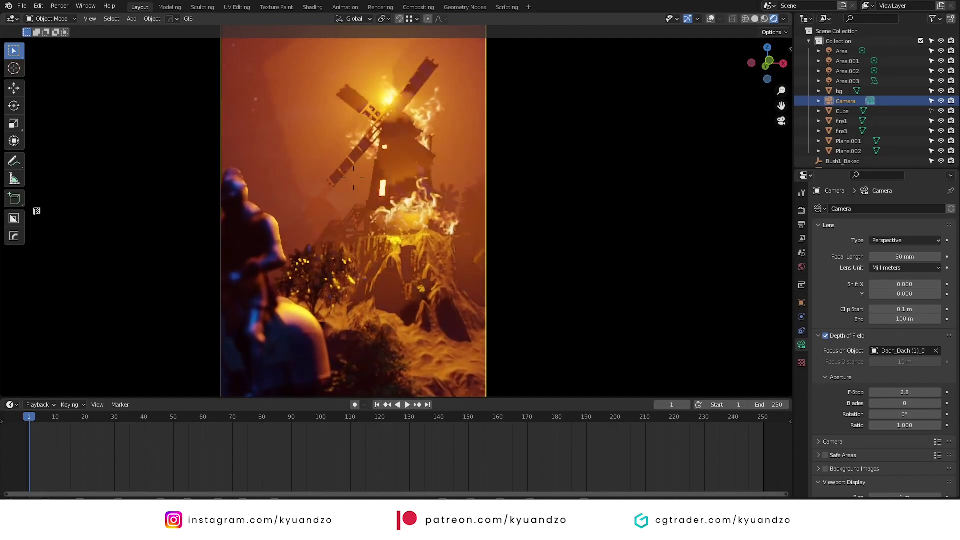
key("w")
key("s")
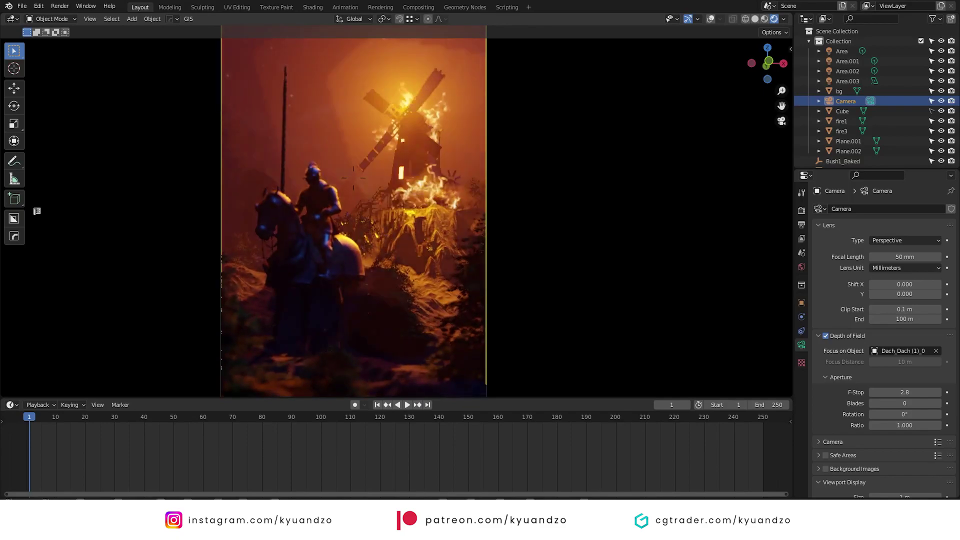
Resize the foreground bushes framing the horseman and shift one of them along Y.
left_click(232, 334)
key("s")
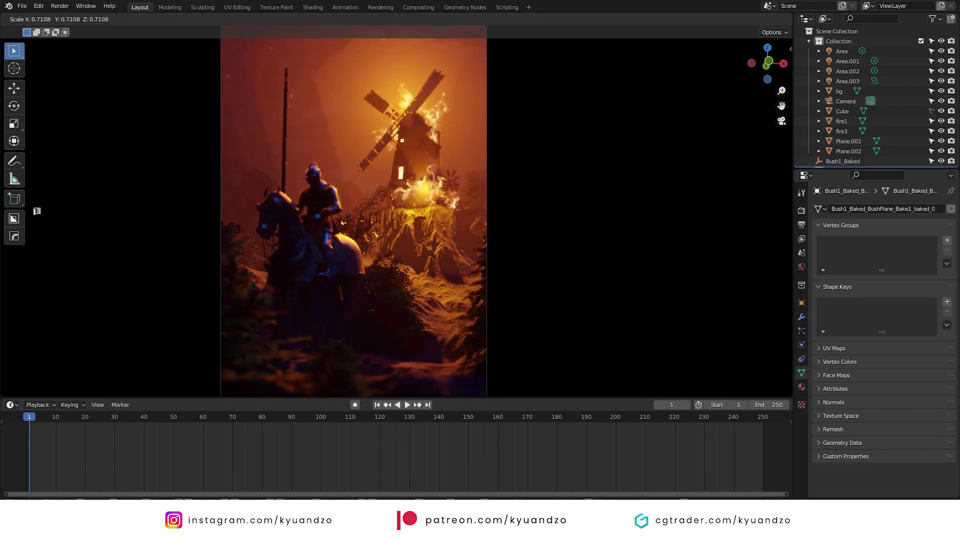
key("s")
left_click(521, 257)
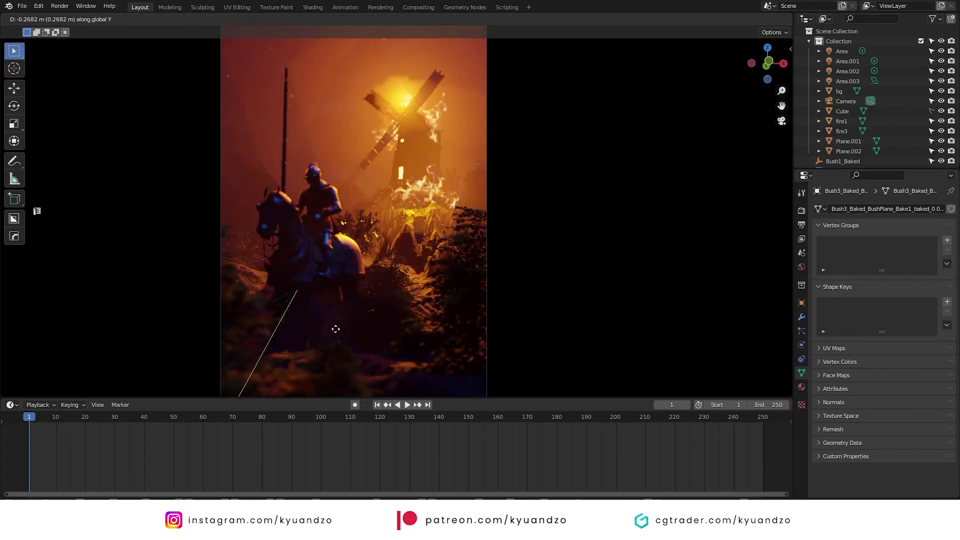
key("x")
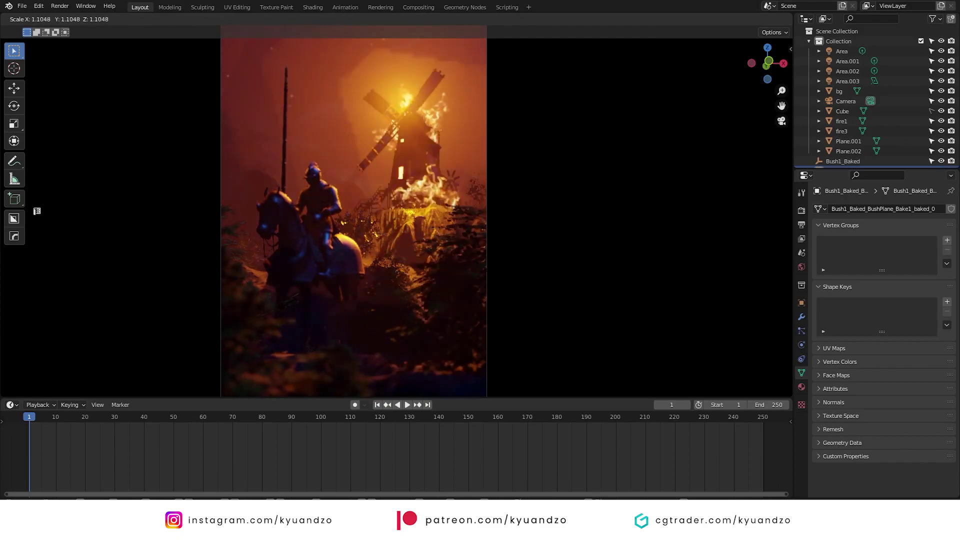
left_click(504, 256)
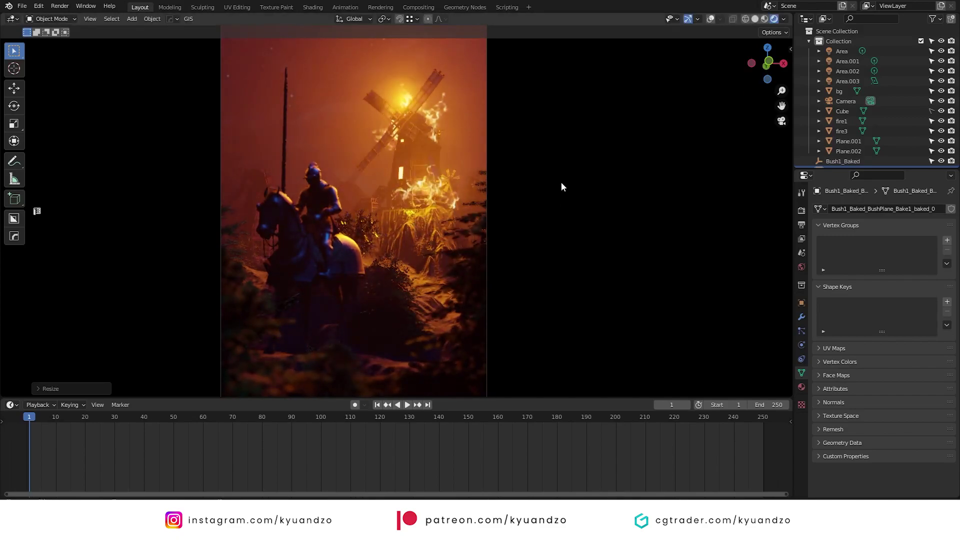
Rotate the resized foreground bush about Z and fine-tune its height along Z.
key("r")
key("z")
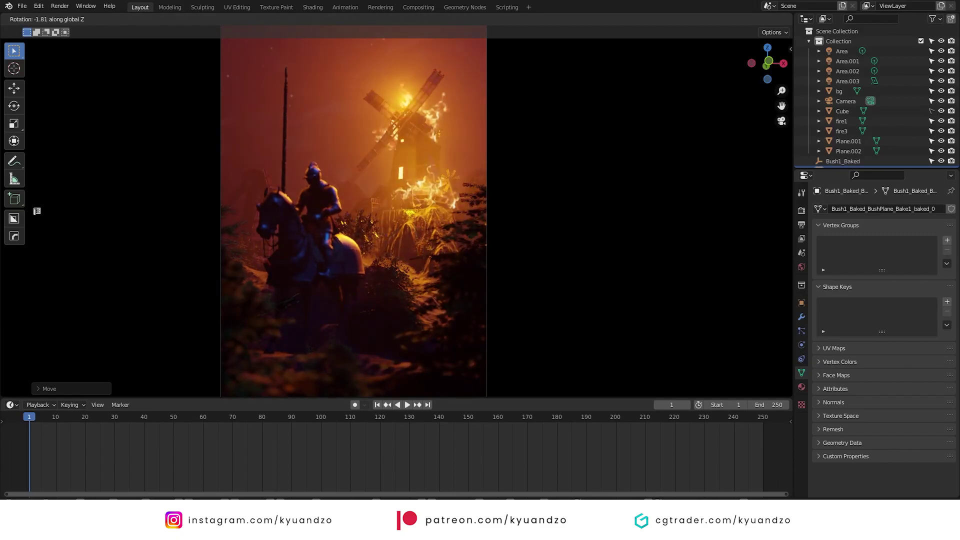
left_click(547, 229)
key("g")
key("z")
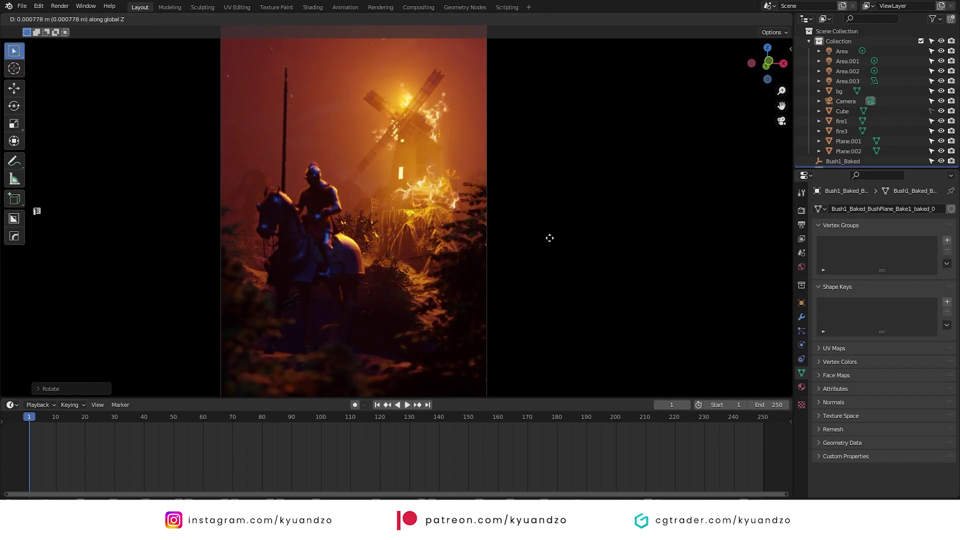
left_click(554, 241)
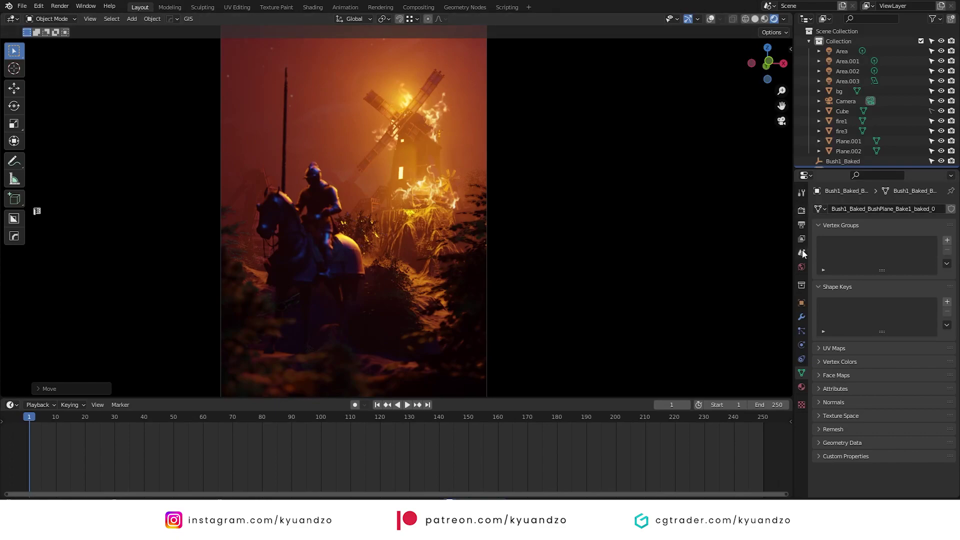
Show the render settings and transform values, then insert a location keyframe for the camera at frame 1 with auto keying enabled.
left_click(802, 212)
key("n")
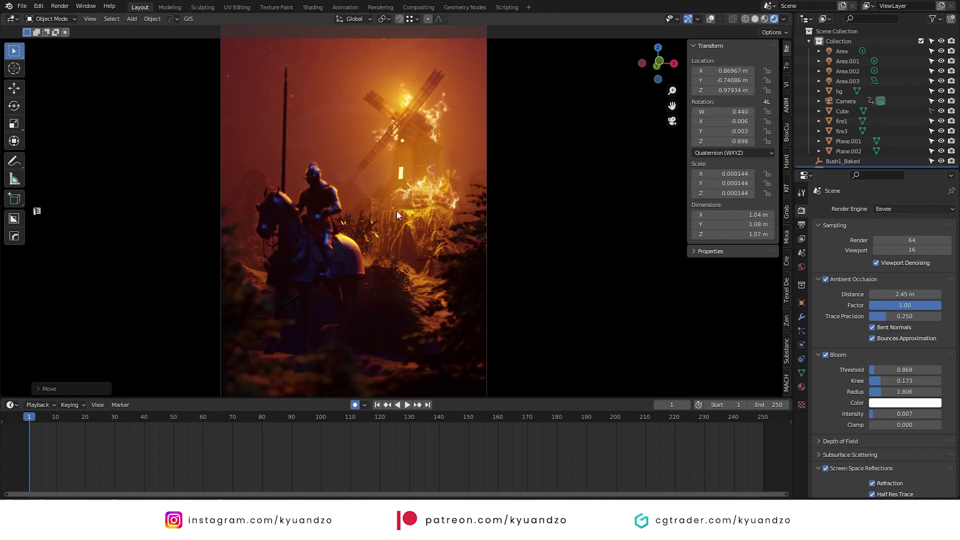
scroll(819, 130, "down", 2)
left_click(819, 130)
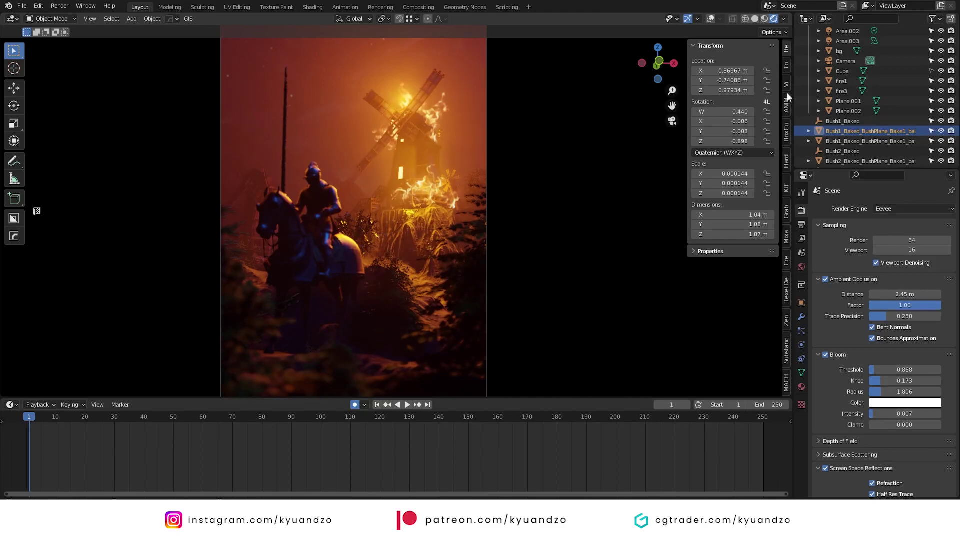
left_click(841, 59)
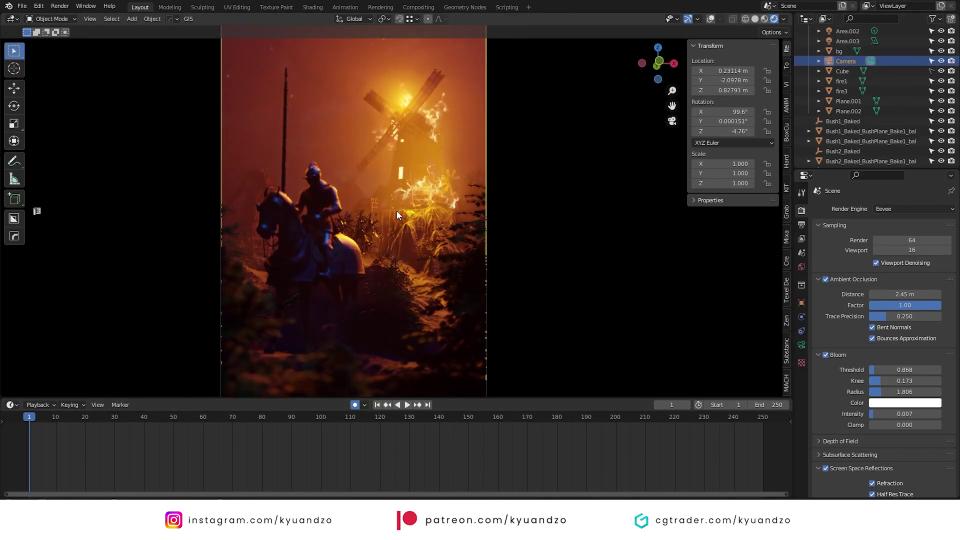
key("i")
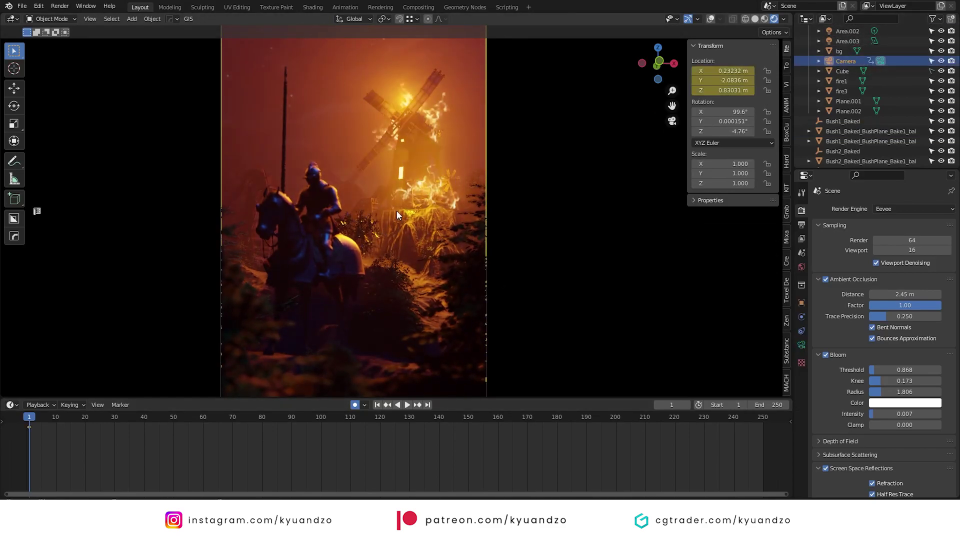
Pull the camera slightly back with walk navigation to update its starting position at frame 1.
key("shift+grave")
key("s")
left_click(397, 211)
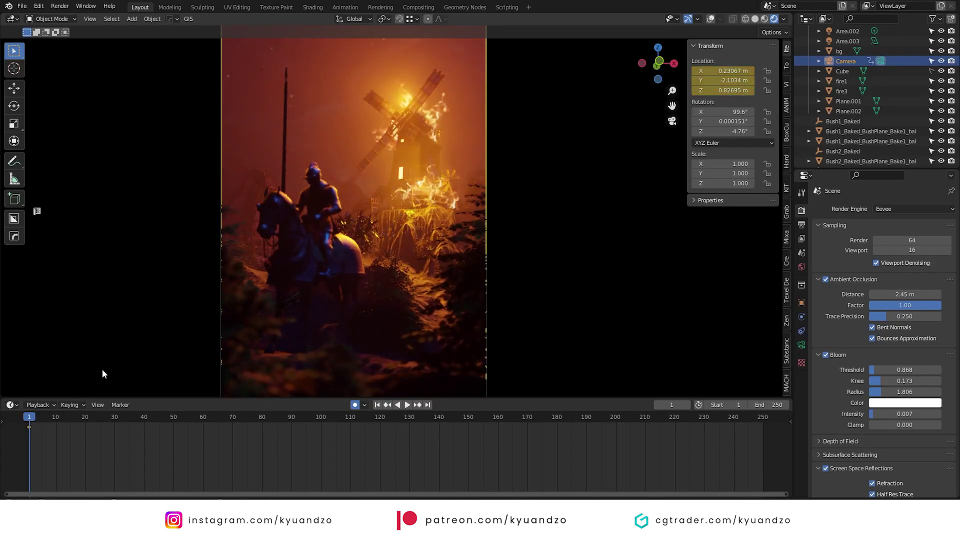
Display the timeline in seconds and set the animation's end frame to 224.
left_click_drag(35, 417, 731, 422)
left_click(92, 405)
left_click(97, 393)
left_click_drag(655, 415, 752, 405)
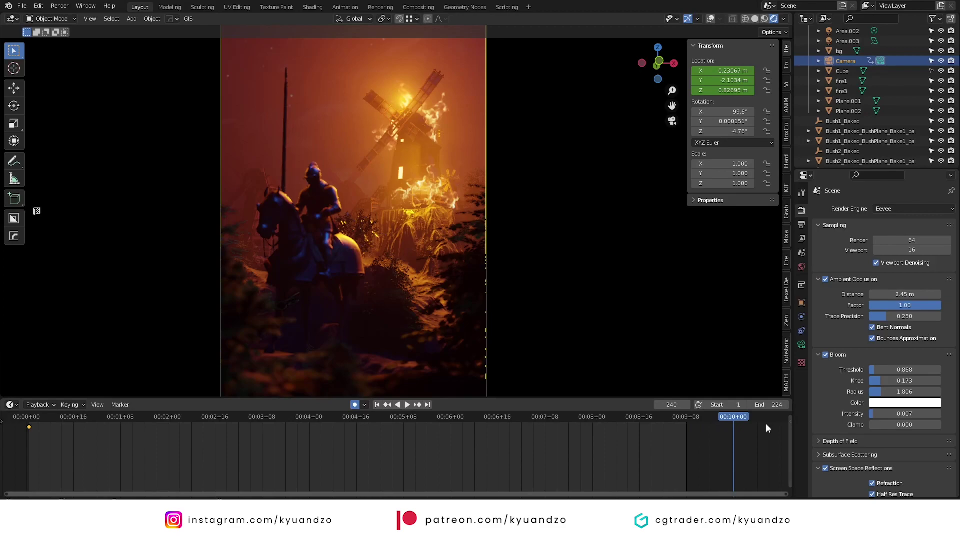
At frame 224, fly the camera forward past the horseman toward the windmill to auto-key its end position.
left_click_drag(734, 415, 686, 417)
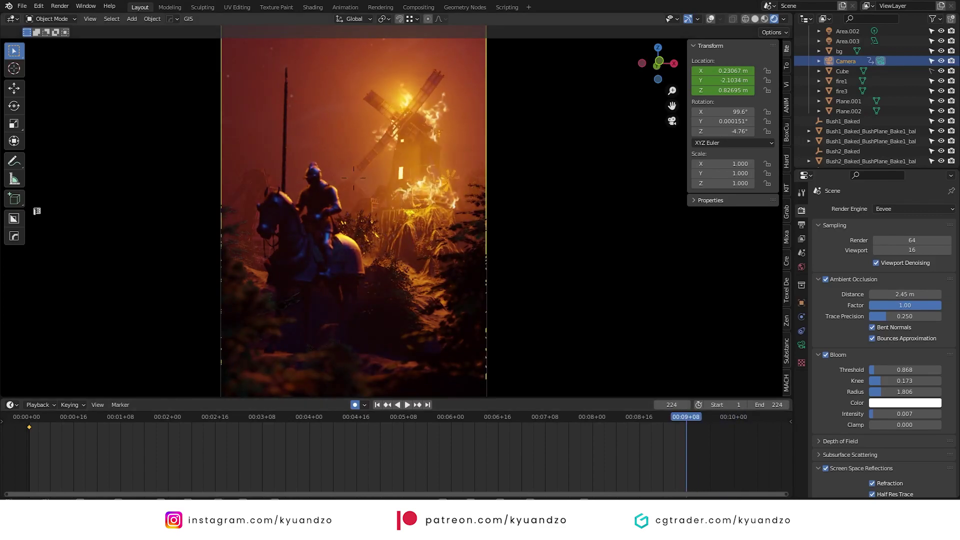
key("w")
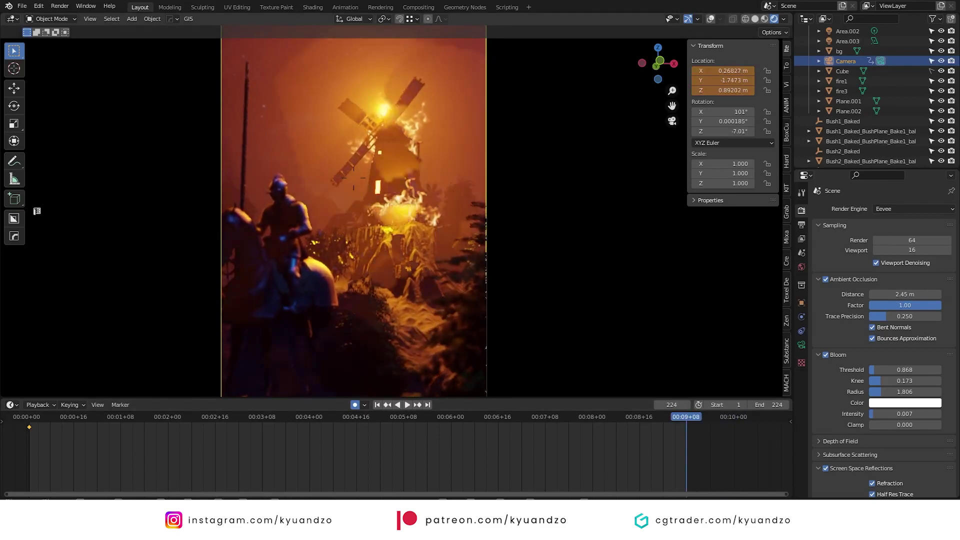
key("w")
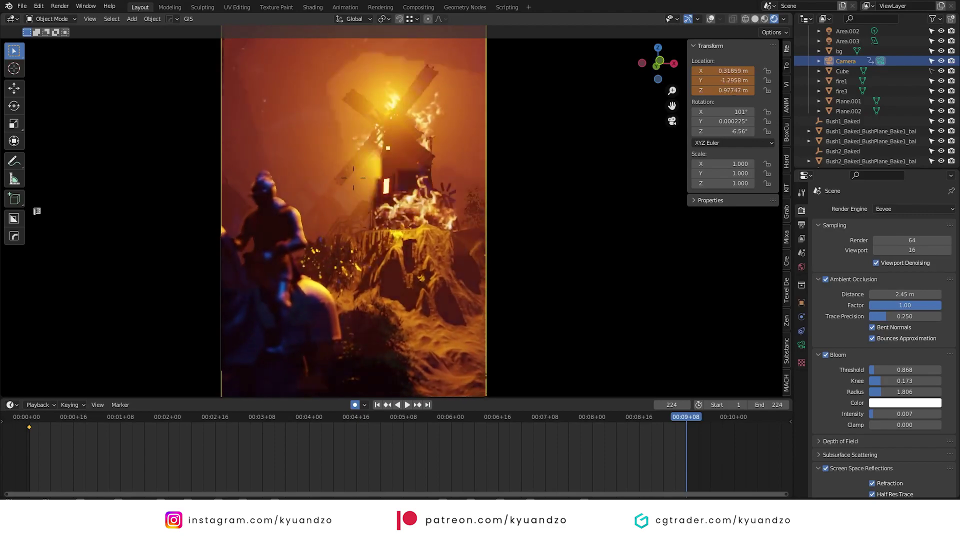
left_click(598, 339)
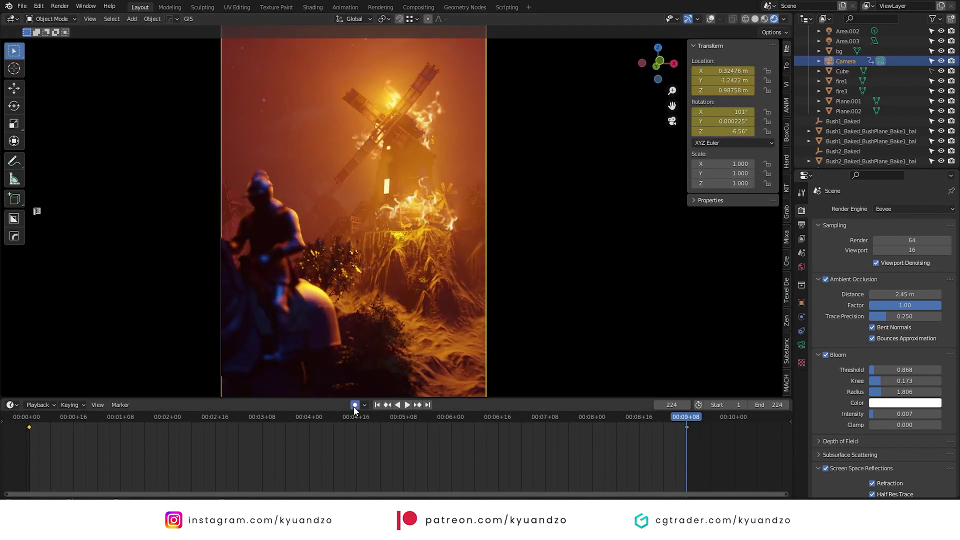
Play the animation from the first frame to review the camera move.
left_click(377, 405)
left_click(406, 405)
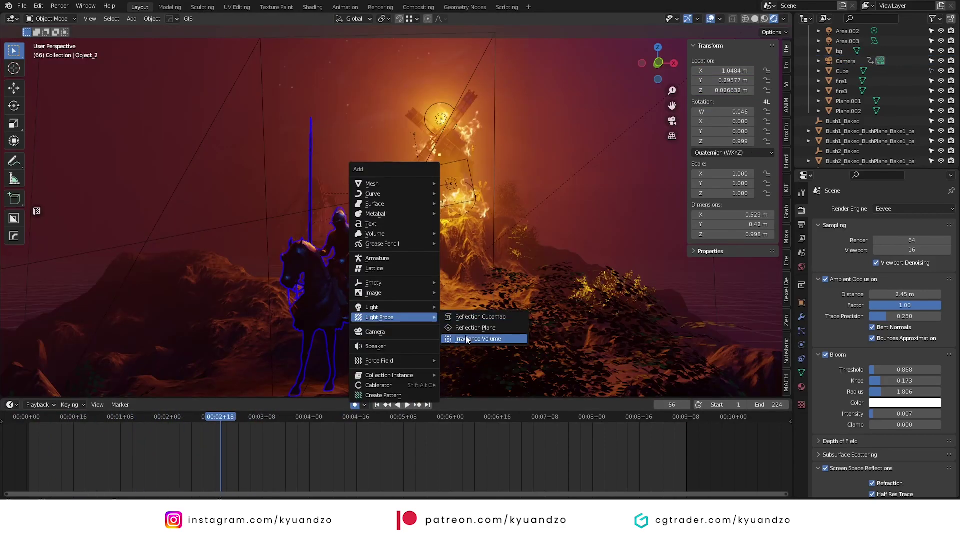
Add an irradiance volume enclosing the scene, scaled to about 2.26, with distance 0.2 m, intensity 3 and resolution 13 on every axis.
left_click(489, 337)
key("s")
left_click(565, 275)
left_click(243, 424)
left_click(801, 345)
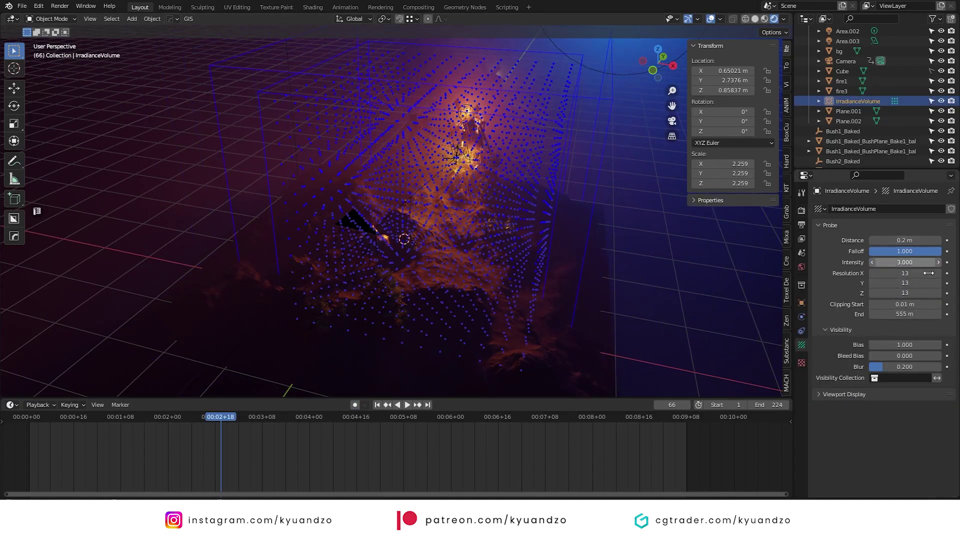
Add a reflection cubemap around the scene, scale it to about 1.32, move it along Y to about 1.74 m and set its radius to 2.6 m.
key("shift+a")
mouse_move(408, 234)
left_click(485, 235)
key("s")
left_click(499, 286)
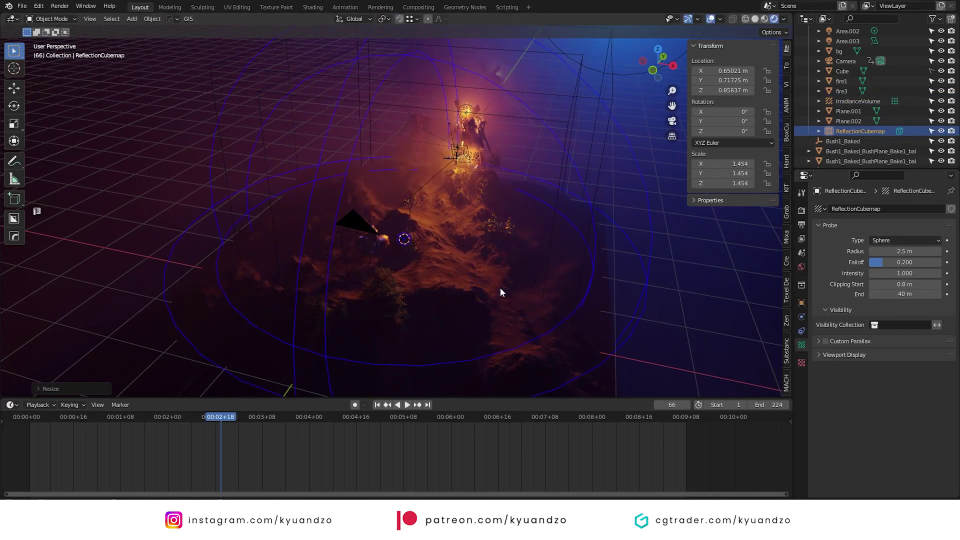
key("g")
key("y")
left_click(609, 282)
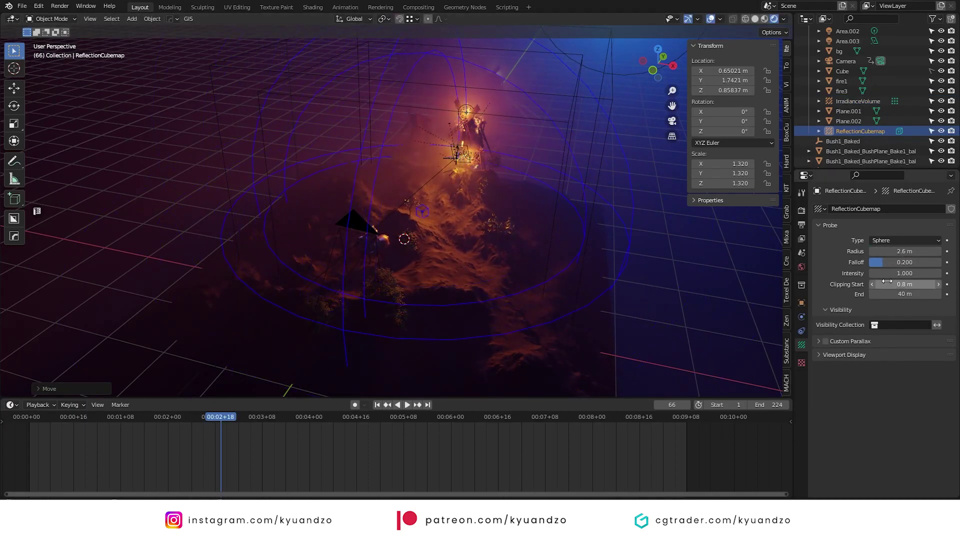
key("Return")
Look through the camera and bake the indirect lighting for both light probes.
left_click(363, 242)
key("KP_0")
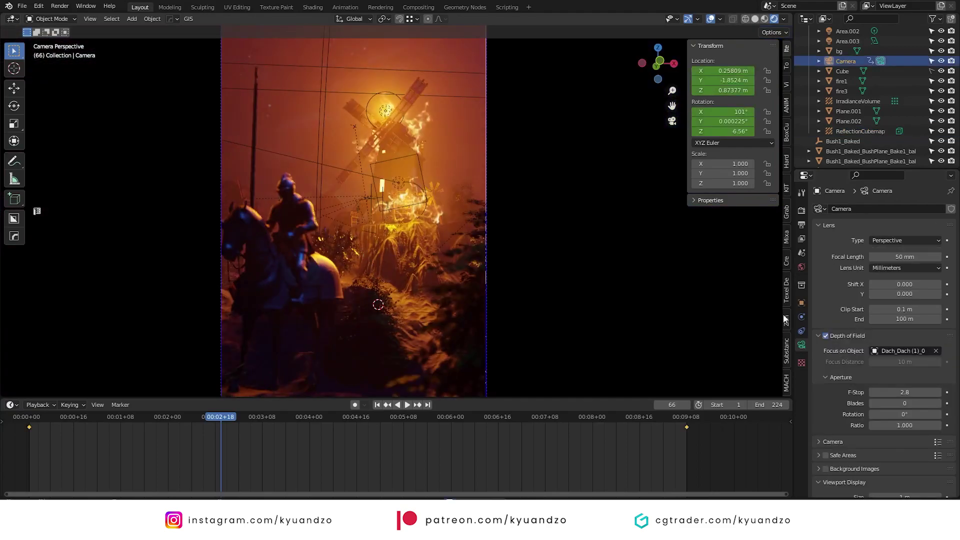
left_click(801, 211)
scroll(862, 281, "down", 12)
left_click(843, 423)
scroll(865, 350, "down", 8)
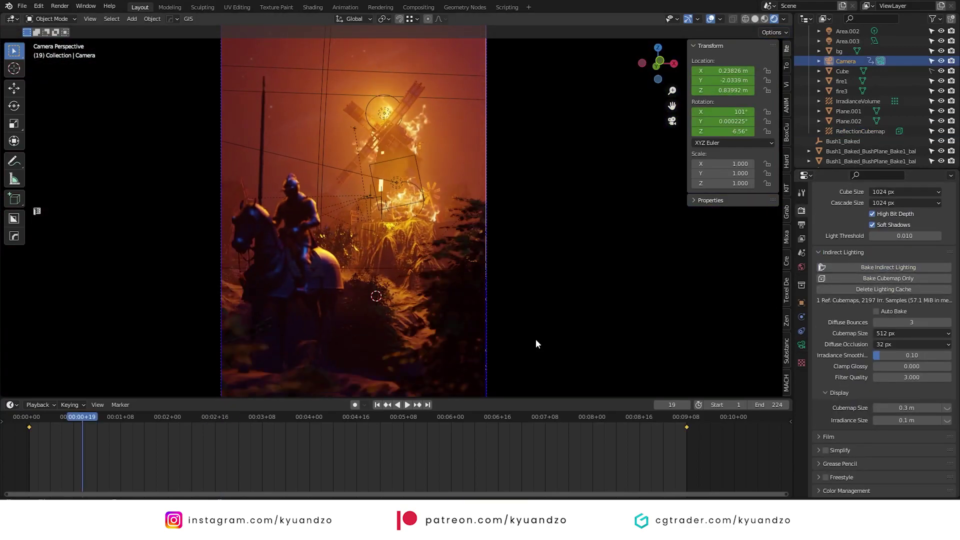
Return the playhead to frame 0 and shrink the timeline to give the viewport more height.
left_click_drag(407, 423, 27, 433)
left_click_drag(465, 400, 465, 458)
Try the scene in the Cycles render engine for comparison, and return to Eevee.
scroll(860, 250, "up", 15)
left_click(910, 208)
left_click(889, 243)
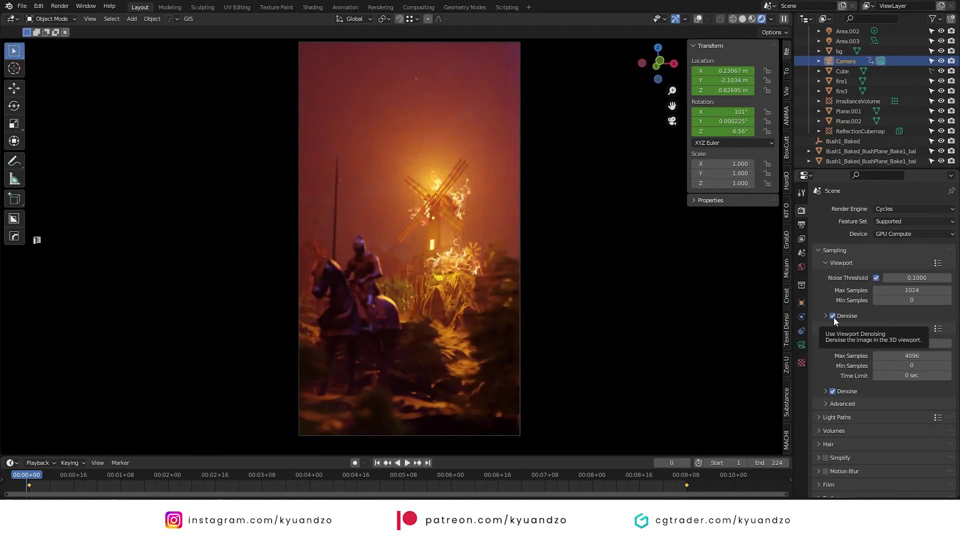
left_click(888, 209)
left_click(885, 221)
Try a different Look in the color management settings, compare it with the original and undo the change.
scroll(839, 324, "down", 10)
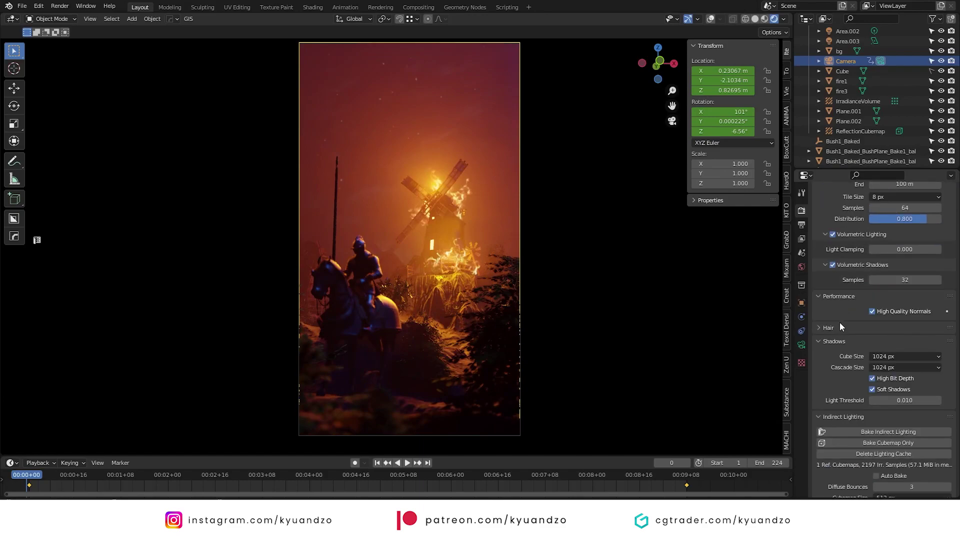
scroll(840, 324, "down", 6)
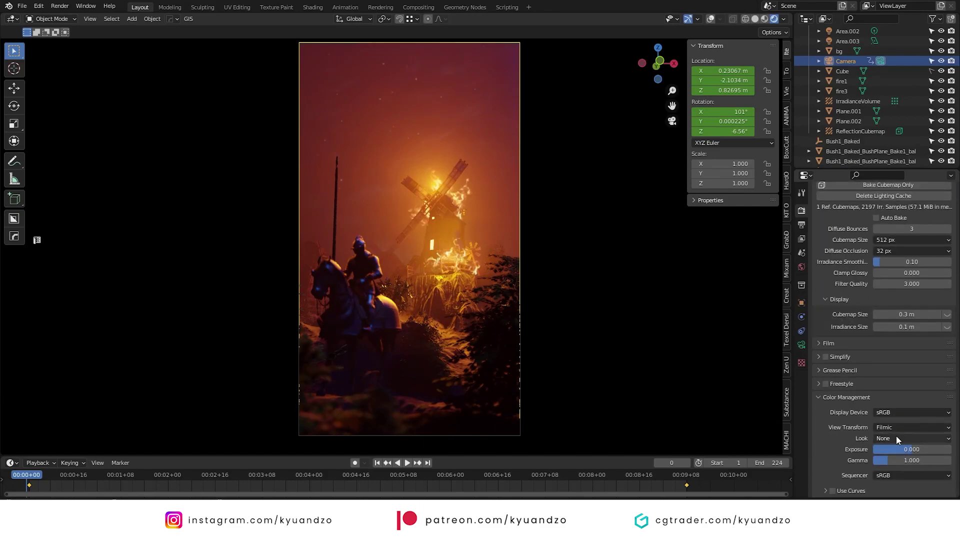
left_click(887, 394)
key("ctrl+z")
key("ctrl+shift+z")
key("ctrl+z")
Reposition the upper fire plane among the windmill's sails.
left_click(460, 199)
key("g")
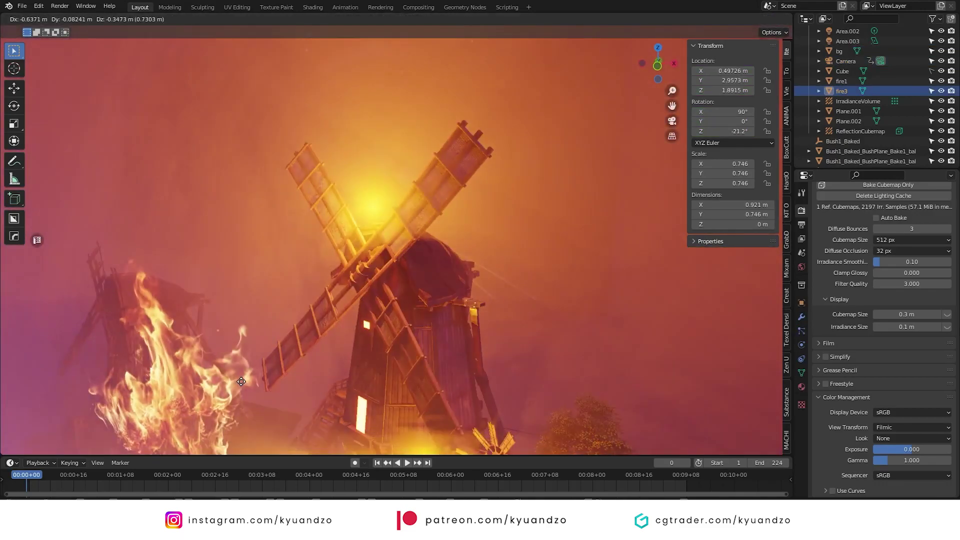
left_click(372, 247)
Move the orange point light near the top of the windmill, and set its power to 53.1 W and radius to about 0.47 m.
left_click(403, 164)
key("g")
left_click(409, 188)
left_click(801, 345)
left_click_drag(878, 277, 840, 277)
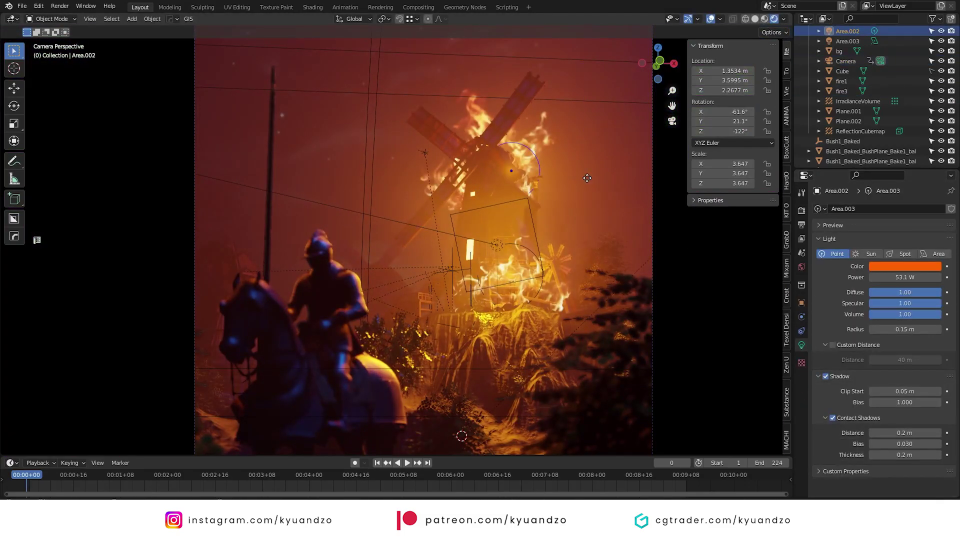
key("g")
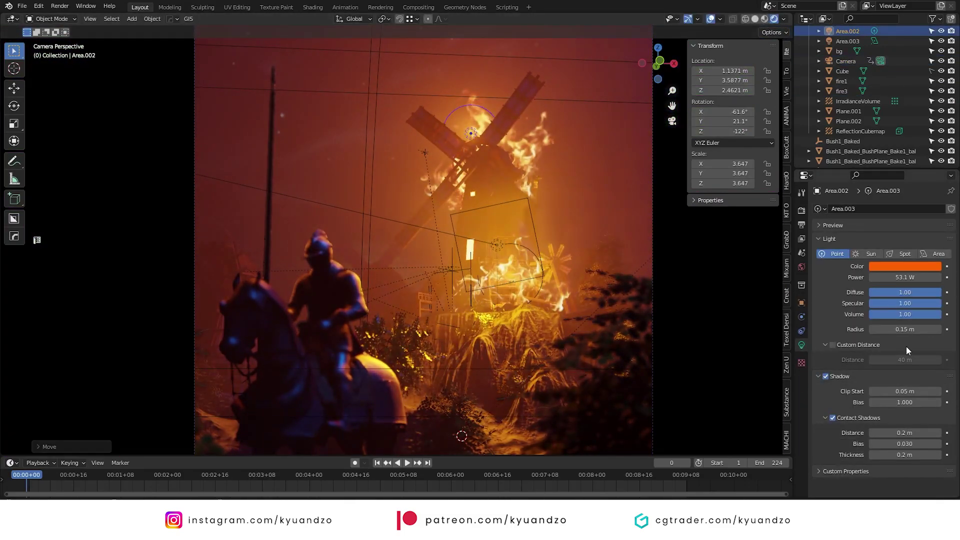
left_click_drag(903, 330, 930, 330)
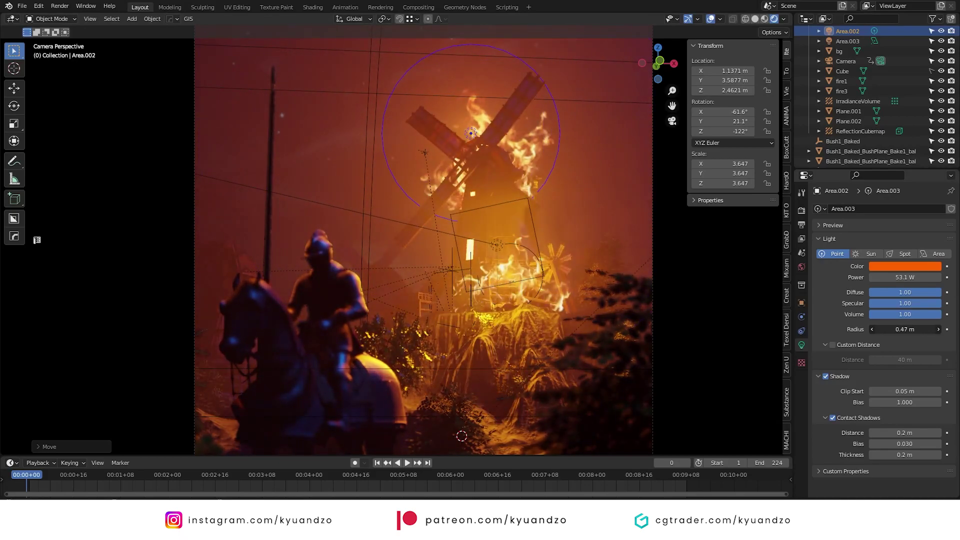
Hide the viewport overlays to inspect the burning windmill and the full camera frame, and enlarge the timeline area.
left_click(613, 241)
scroll(544, 214, "down", 1)
key("alt+shift+z")
scroll(474, 187, "down", 4)
scroll(477, 195, "up", 6)
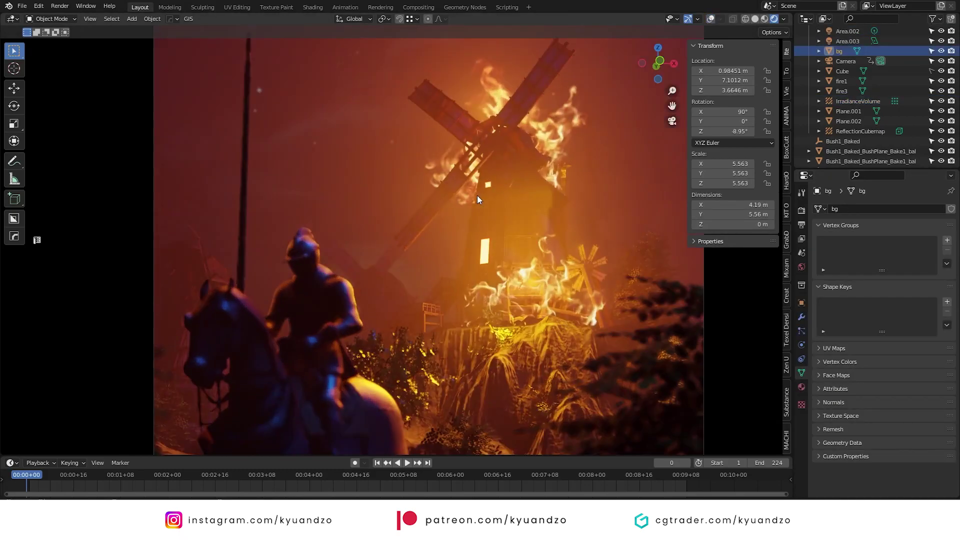
scroll(477, 195, "down", 4)
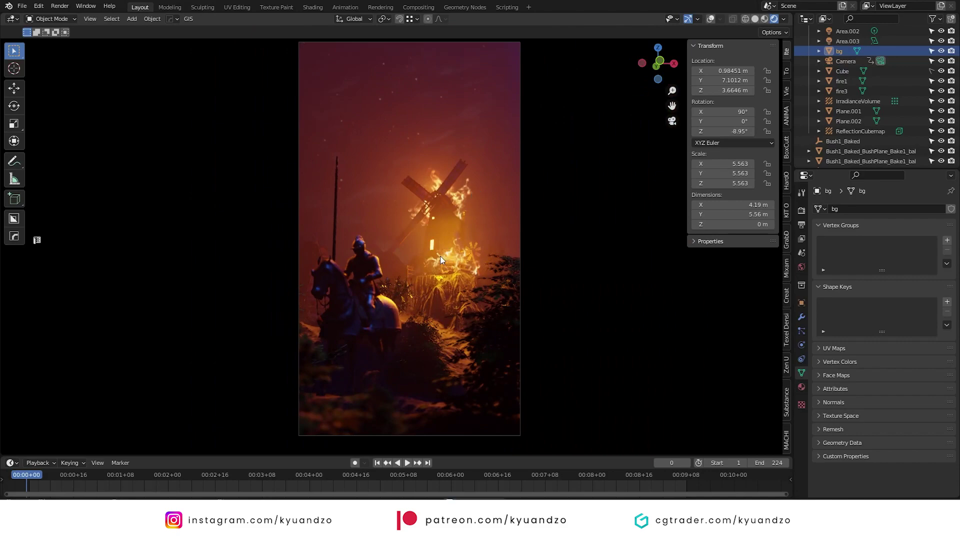
left_click_drag(234, 456, 233, 276)
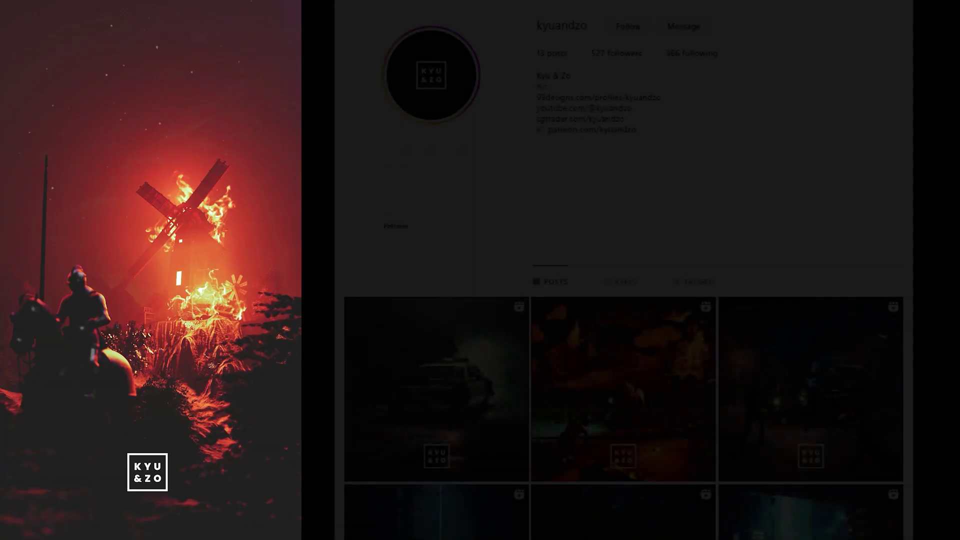